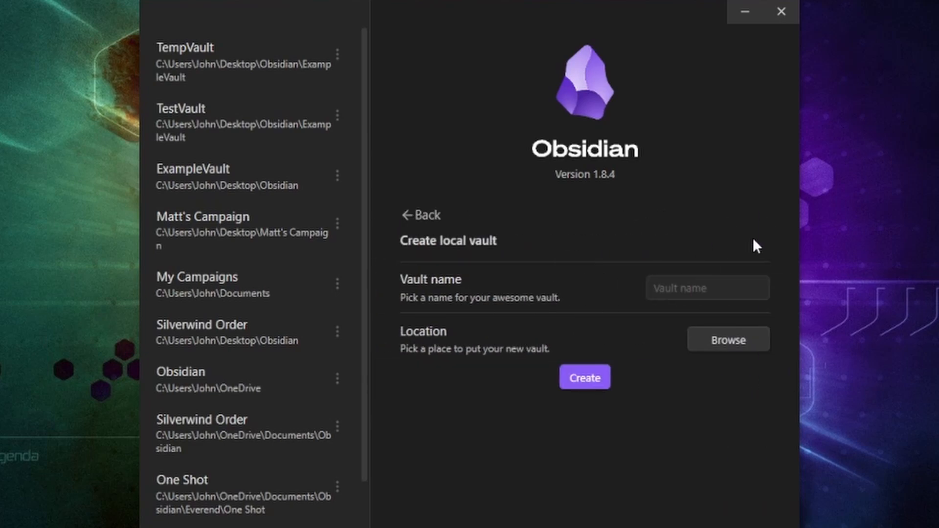
# - Create a local vault named Tempname, located in the Obsidian\ExampleVault folder on the desktop
pyautogui.click(709, 289)
pyautogui.write('Tempname')
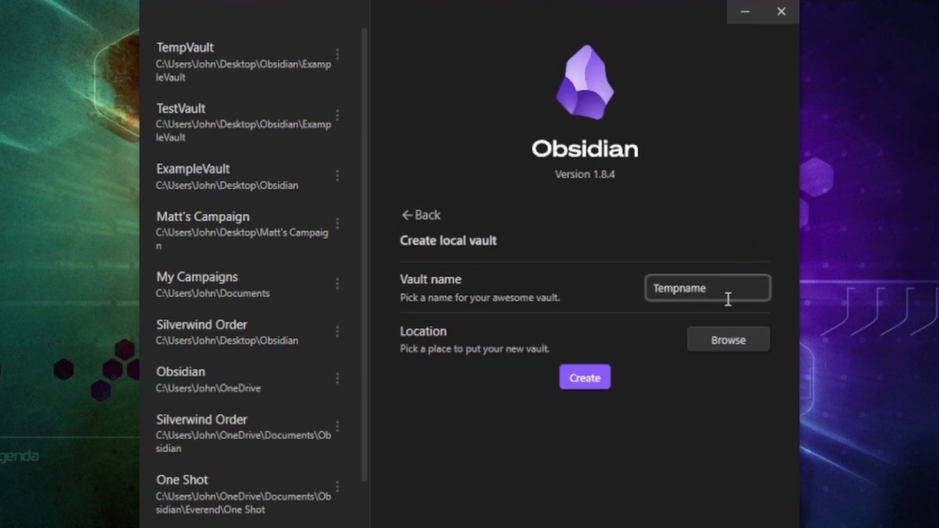
pyautogui.click(748, 341)
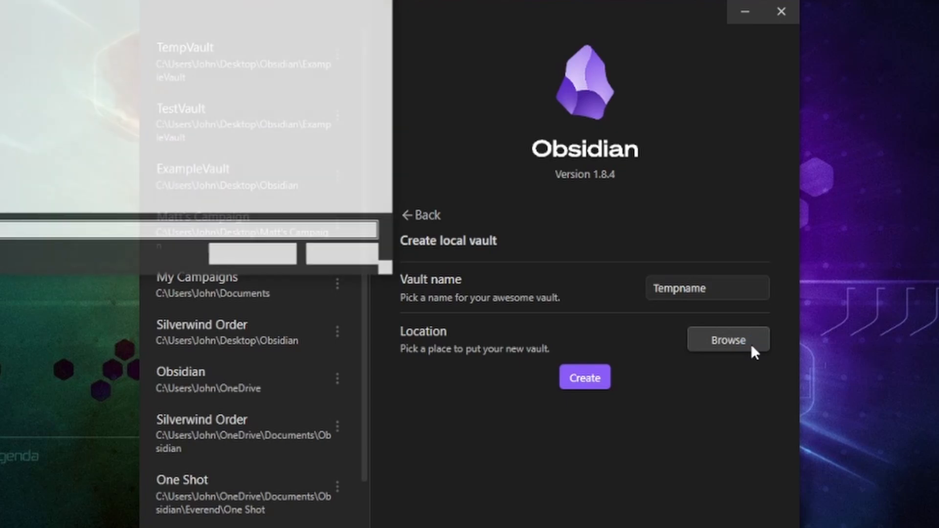
pyautogui.click(283, 264)
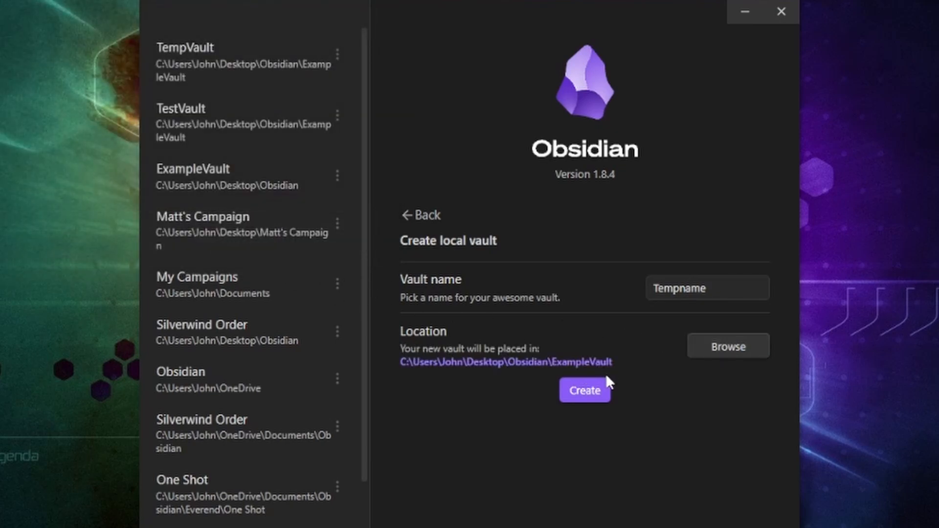
pyautogui.click(598, 392)
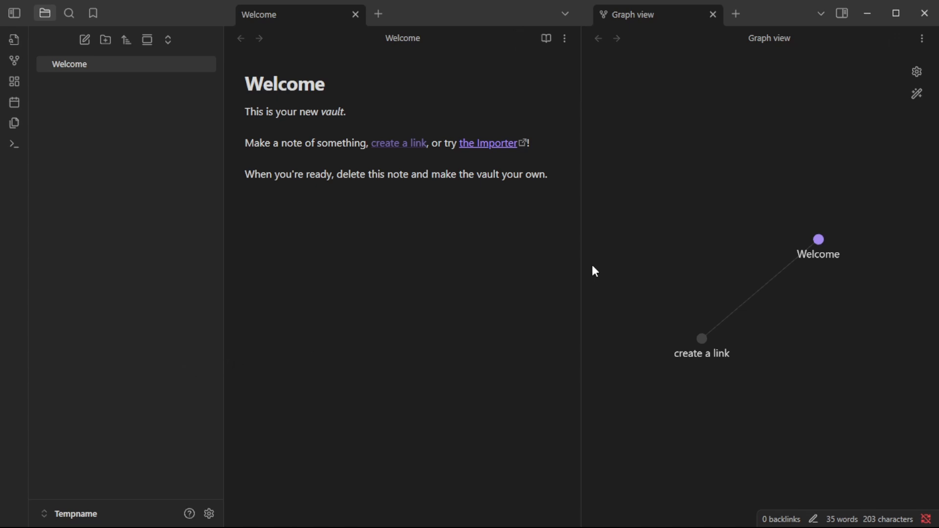
# - Close the open Graph view and the Welcome note
pyautogui.click(726, 195)
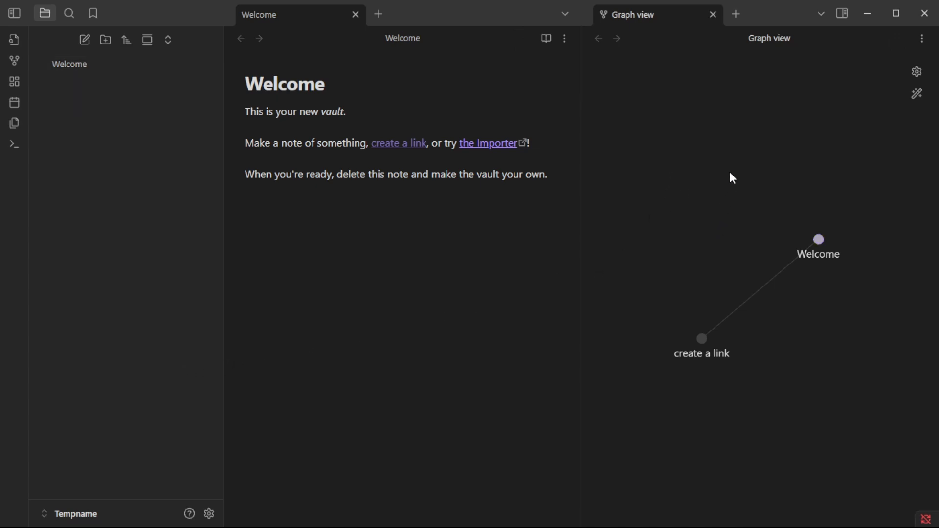
pyautogui.click(718, 18)
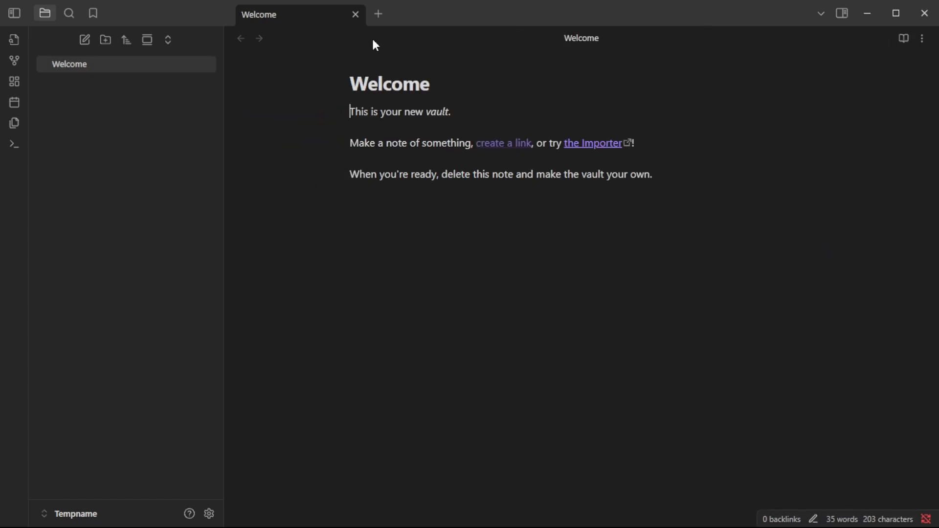
pyautogui.click(356, 15)
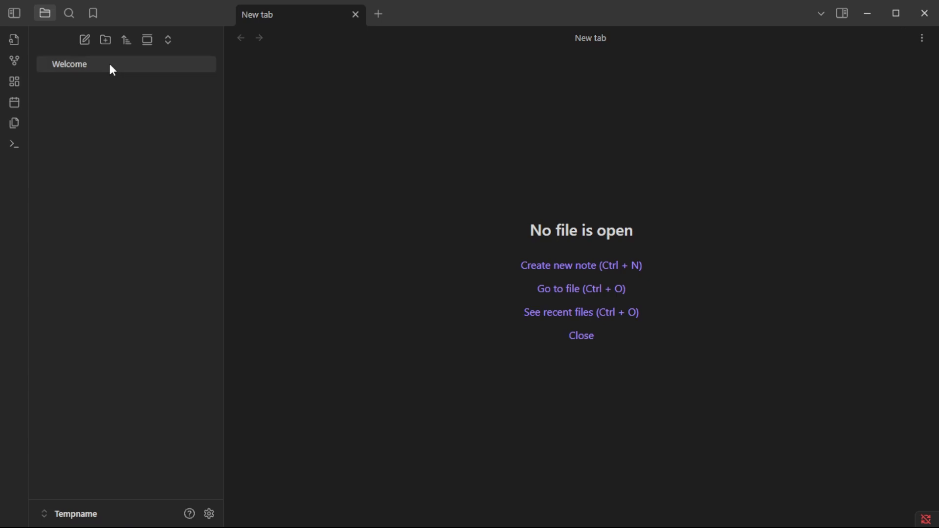
# - Delete the default Welcome note from the vault and confirm the deletion
pyautogui.rightClick(137, 64)
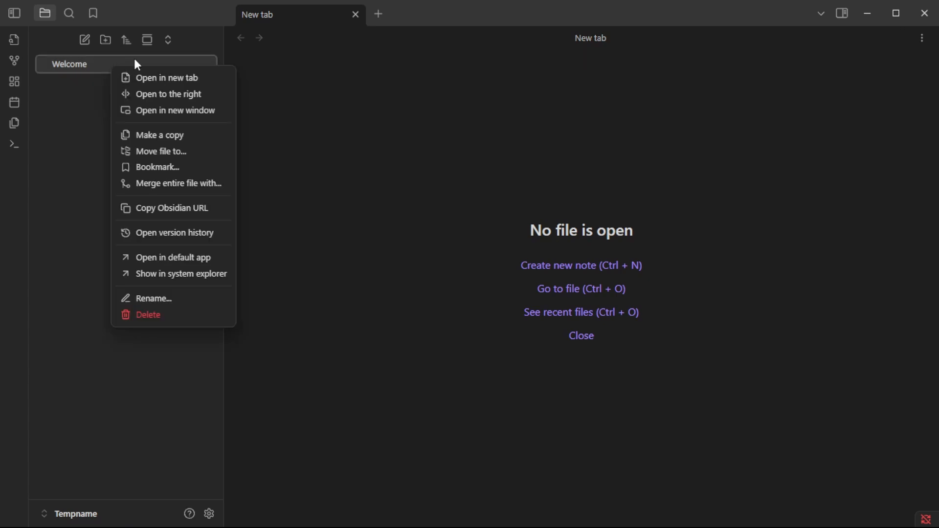
pyautogui.click(156, 318)
pyautogui.click(594, 318)
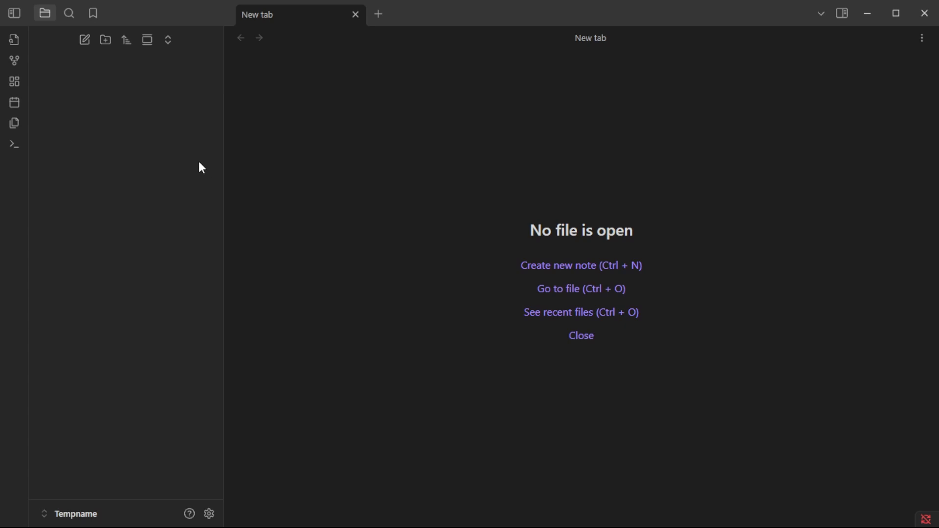
# - Create a folder named Templates at the root of the vault
pyautogui.rightClick(129, 163)
pyautogui.click(172, 191)
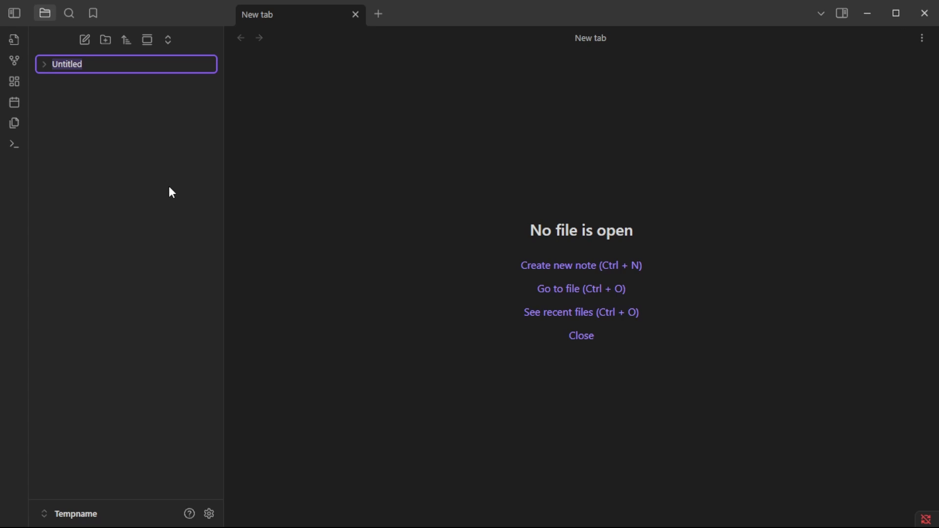
pyautogui.write('Templates')
pyautogui.press('Return')
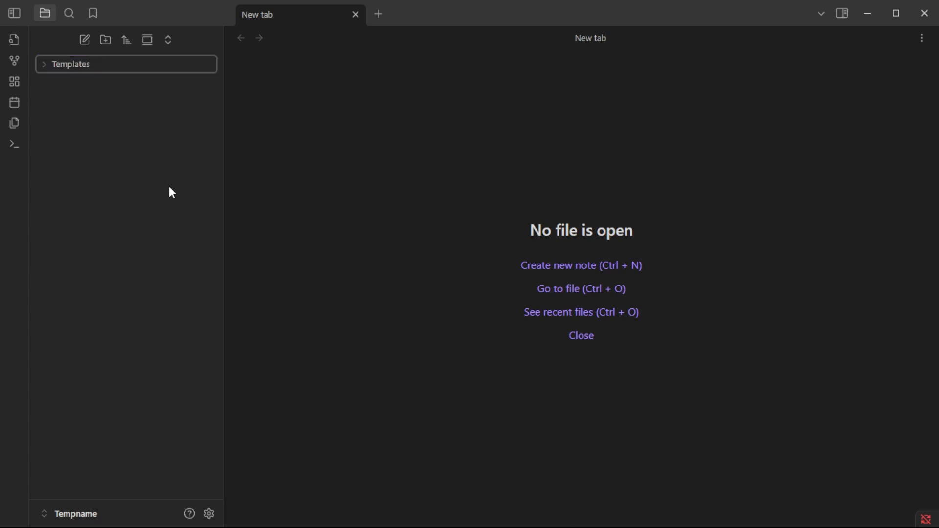
pyautogui.click(110, 71)
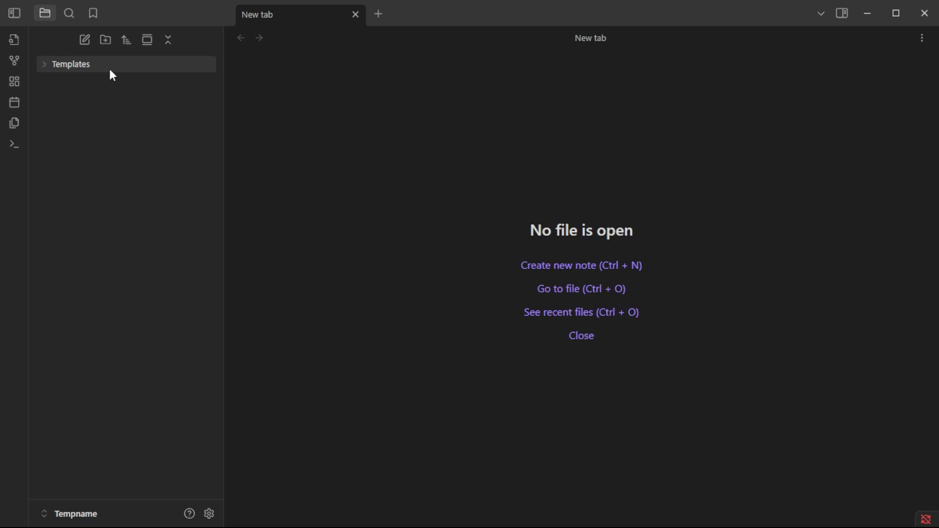
# - Set the template folder location to Templates in the core Templates plugin settings
pyautogui.click(214, 522)
pyautogui.click(167, 419)
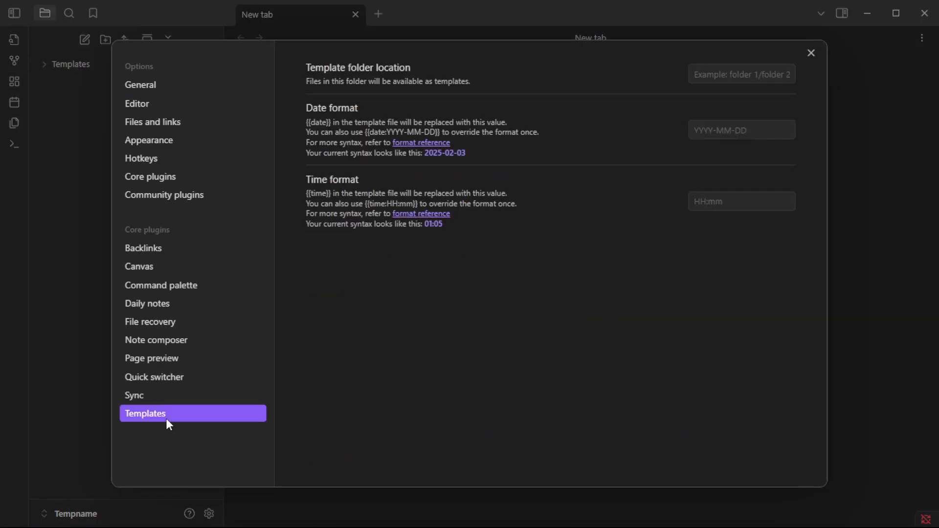
pyautogui.click(726, 103)
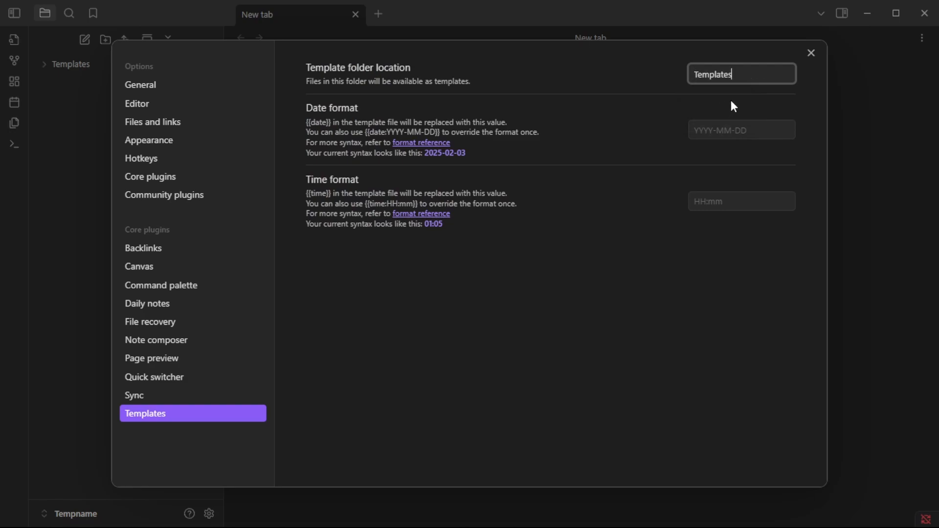
pyautogui.click(811, 52)
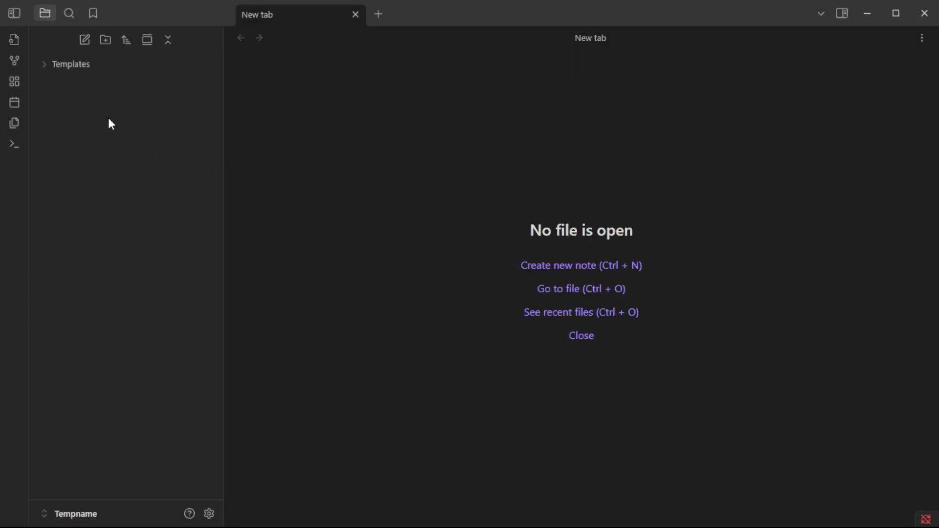
# - Create a note named Towns inside the Templates folder, and collapse the folder
pyautogui.rightClick(87, 69)
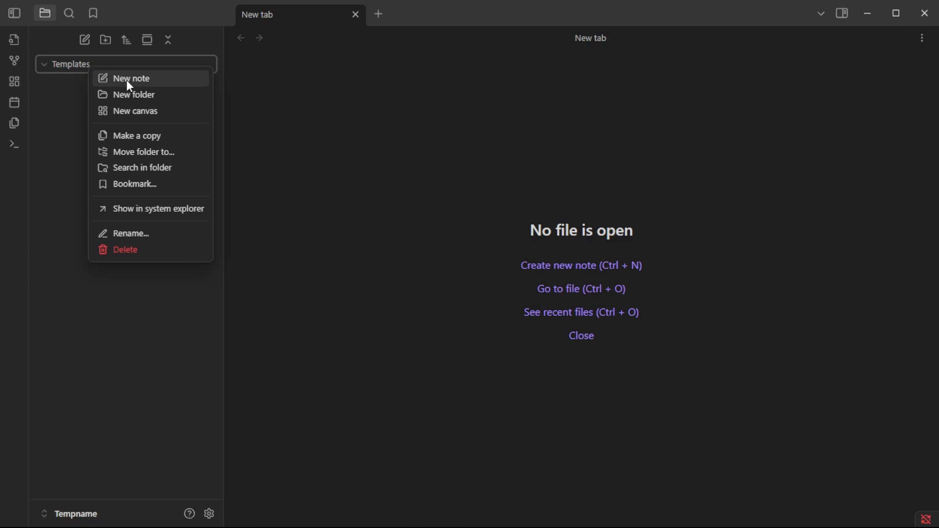
pyautogui.click(127, 79)
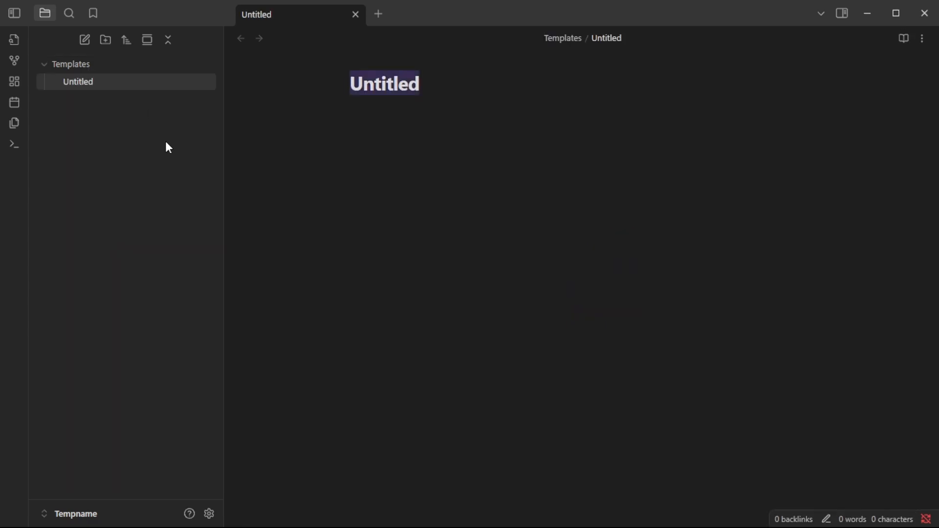
pyautogui.write('Towns')
pyautogui.press('Return')
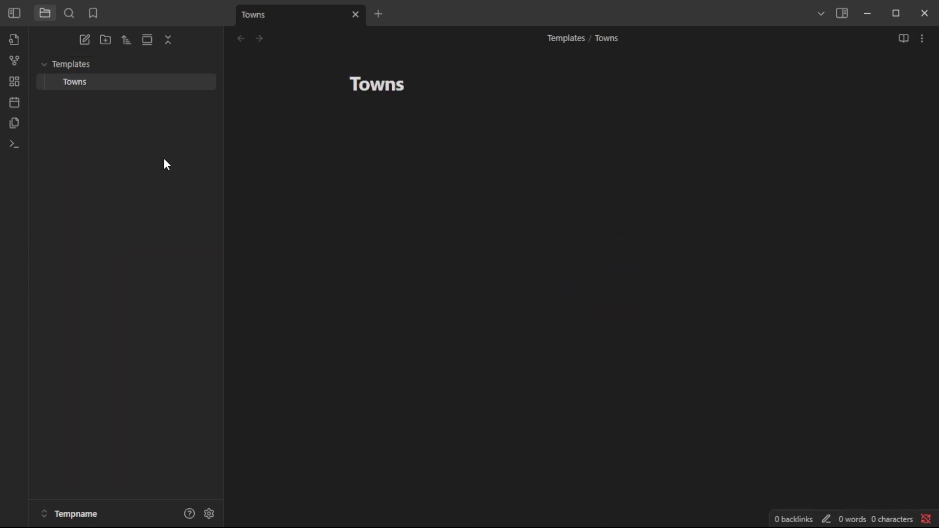
pyautogui.click(83, 65)
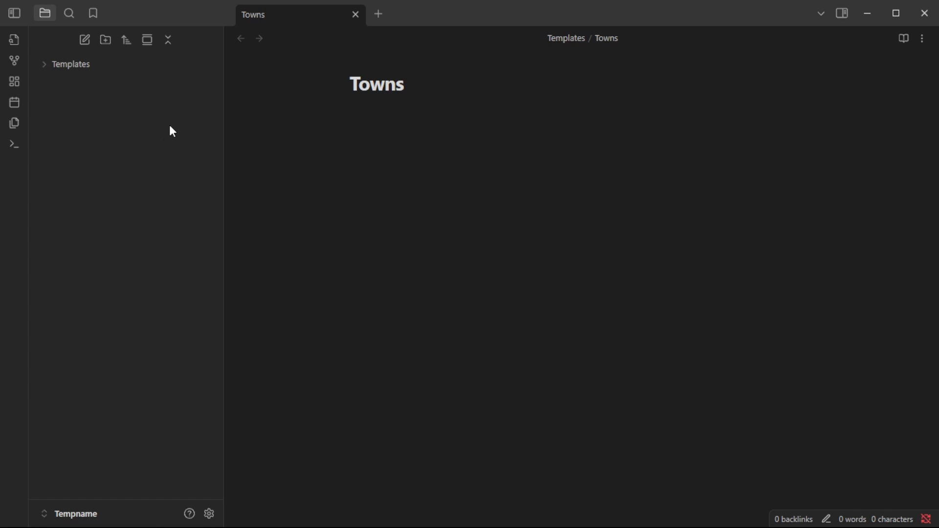
# - Create a folder named Campaign at the root of the vault
pyautogui.rightClick(107, 117)
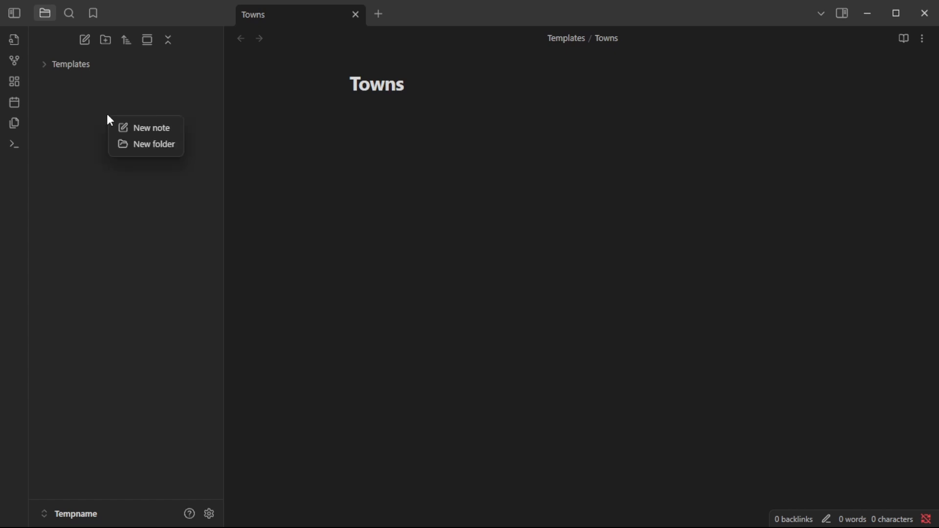
pyautogui.click(73, 146)
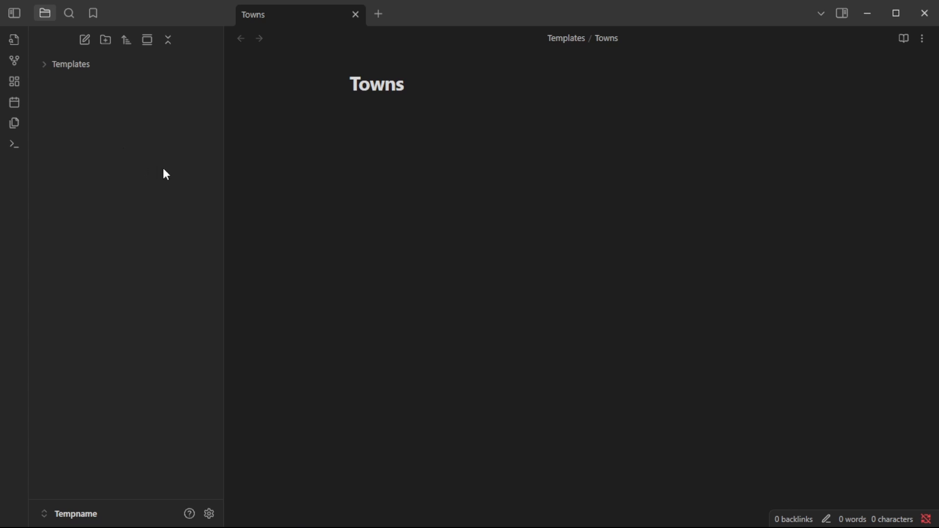
pyautogui.rightClick(157, 150)
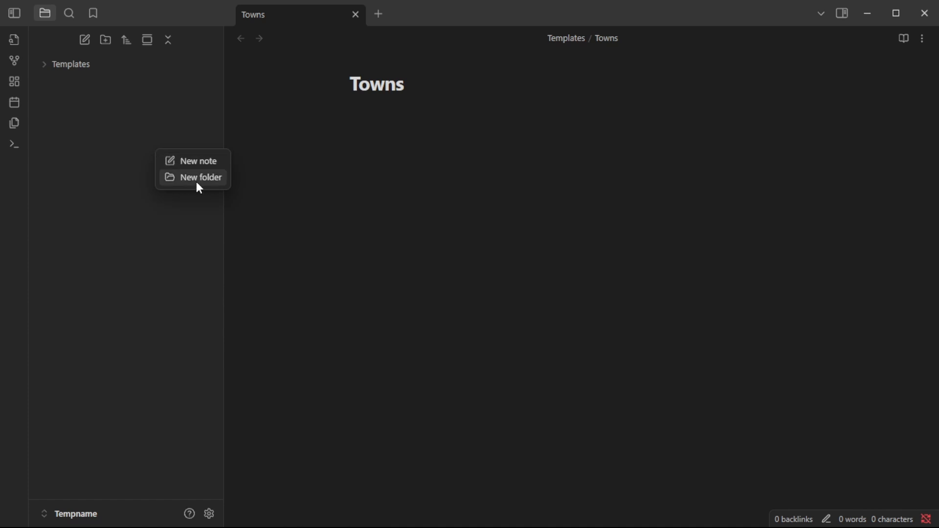
pyautogui.click(208, 180)
pyautogui.write('Campaign')
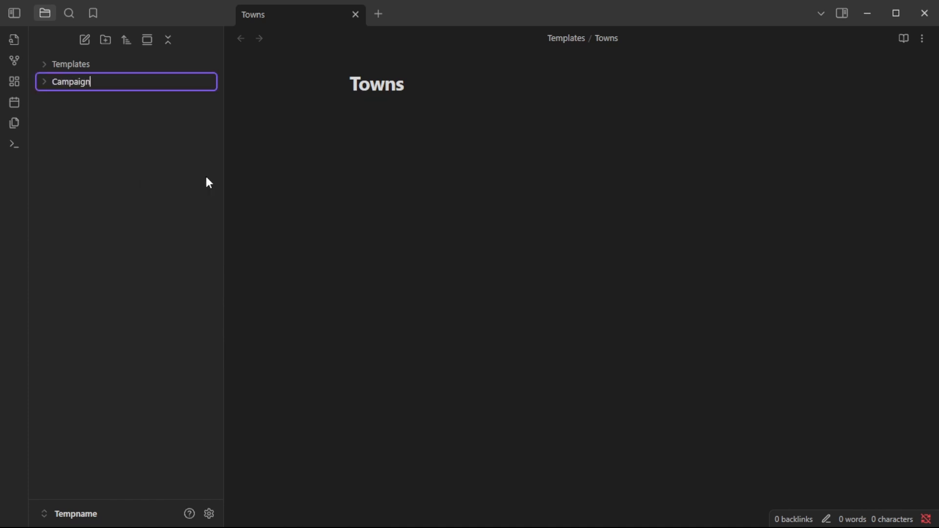
pyautogui.press('Return')
# - Create a folder named Players at the vault root, next to Campaign
pyautogui.rightClick(206, 174)
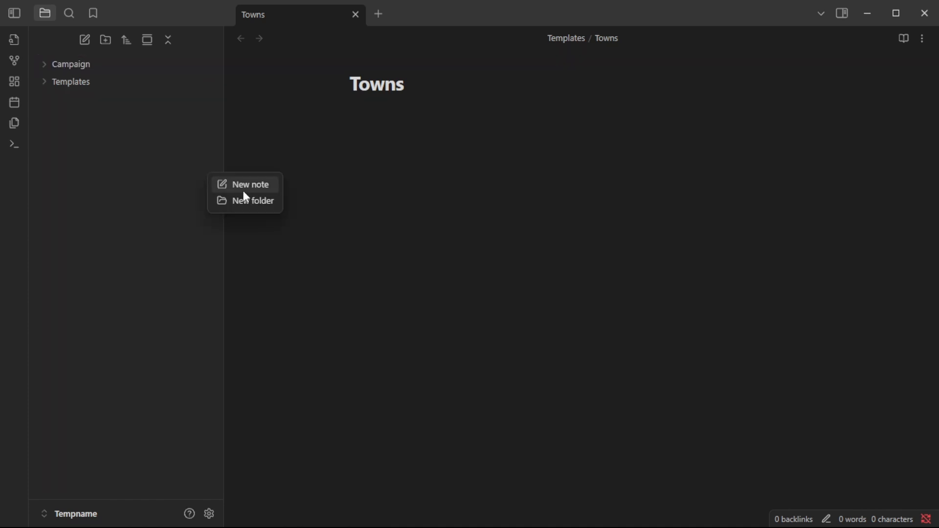
pyautogui.click(248, 199)
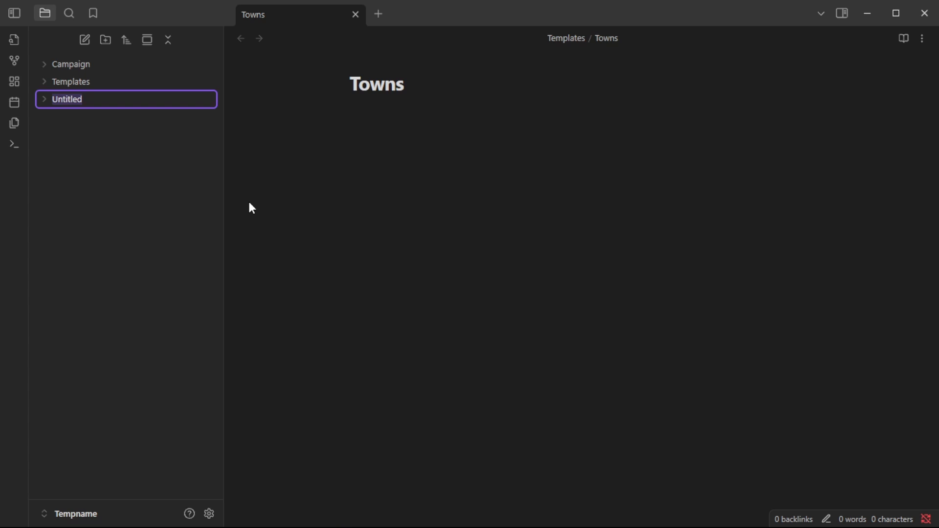
pyautogui.write('Players')
pyautogui.press('Return')
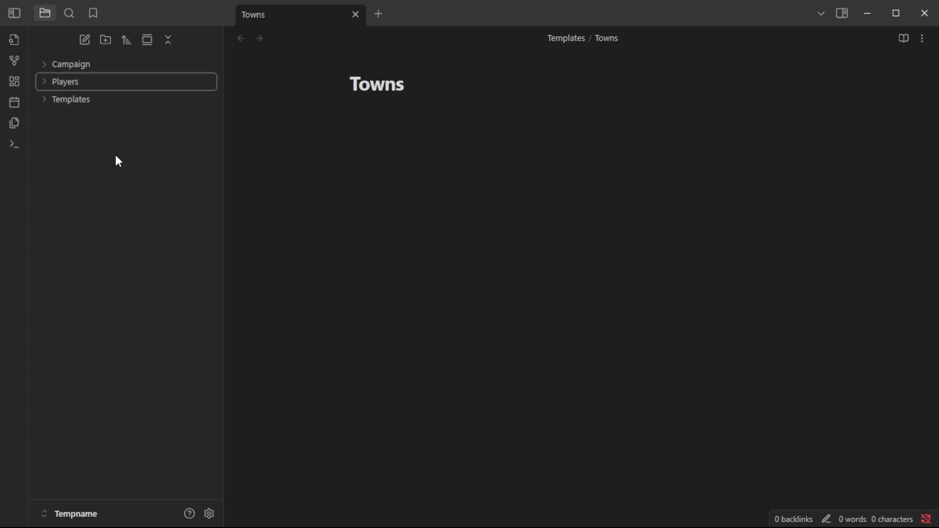
pyautogui.click(109, 169)
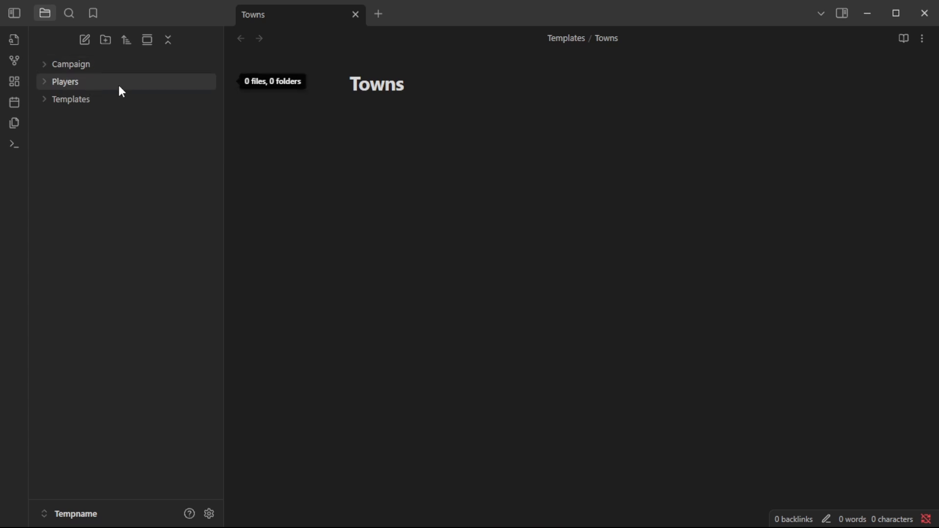
# - Create a subfolder named The Story so Far inside the Campaign folder
pyautogui.click(96, 69)
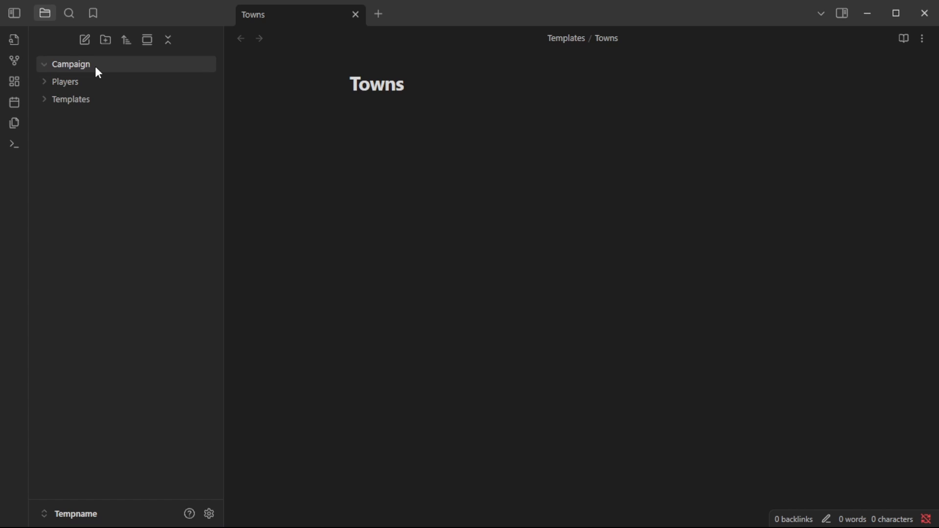
pyautogui.rightClick(123, 67)
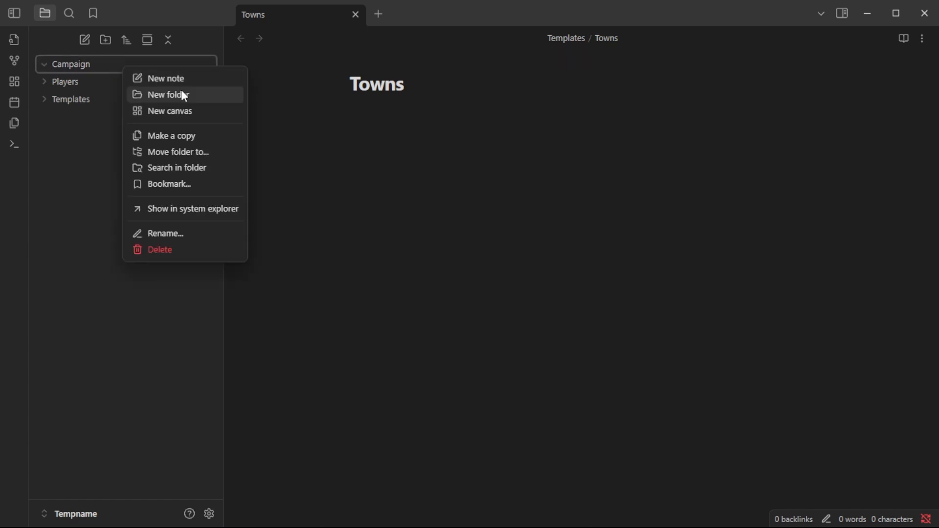
pyautogui.click(182, 94)
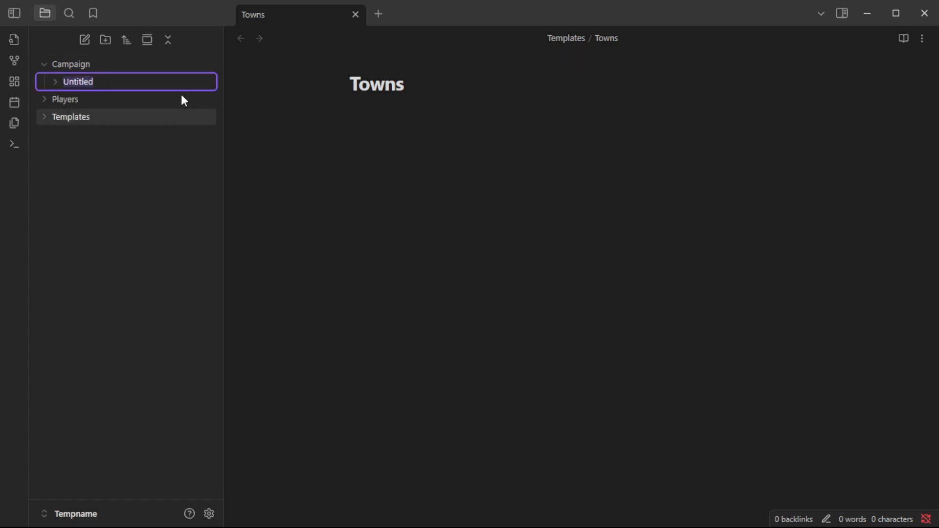
pyautogui.write('The Story so Far')
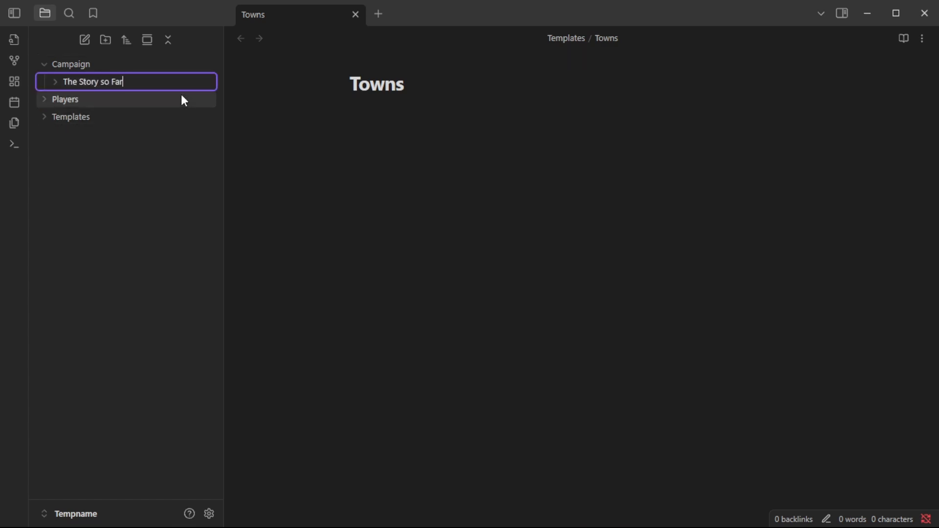
pyautogui.press('Return')
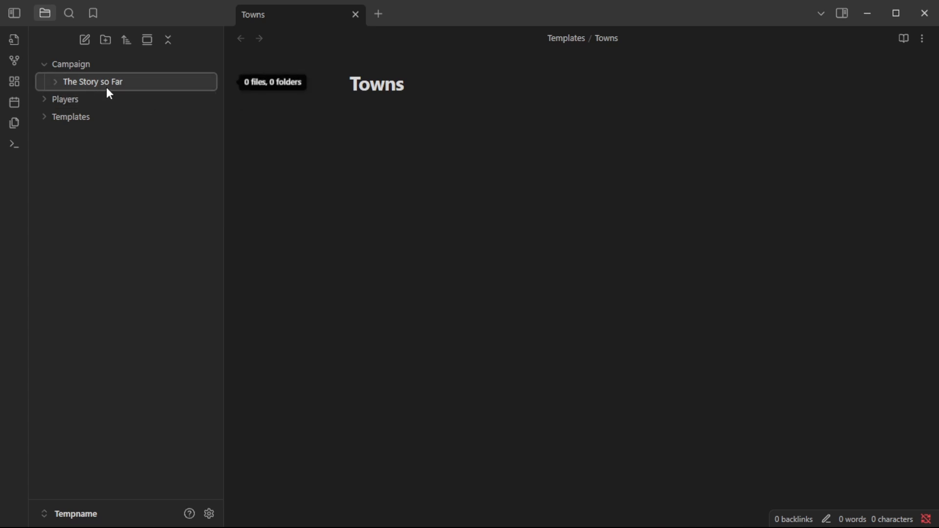
# - Create a subfolder named Everend inside the Campaign folder
pyautogui.rightClick(96, 73)
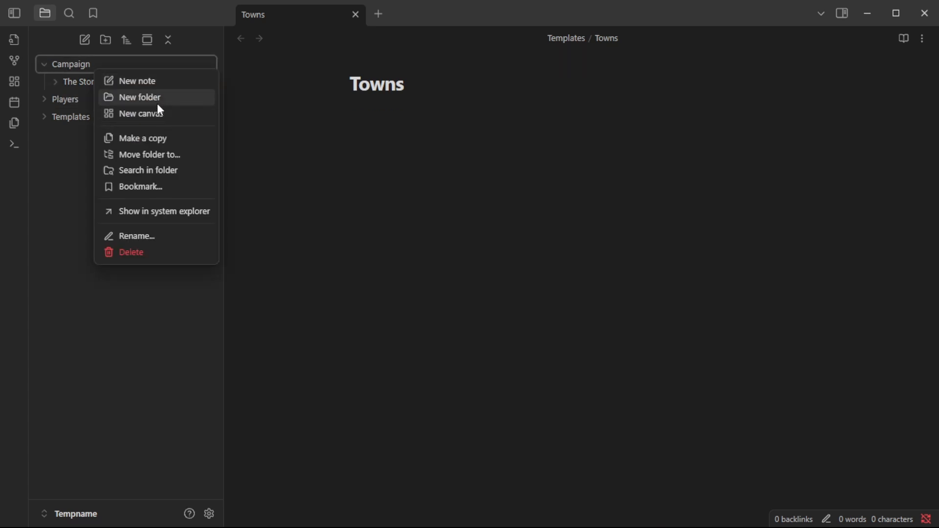
pyautogui.click(157, 101)
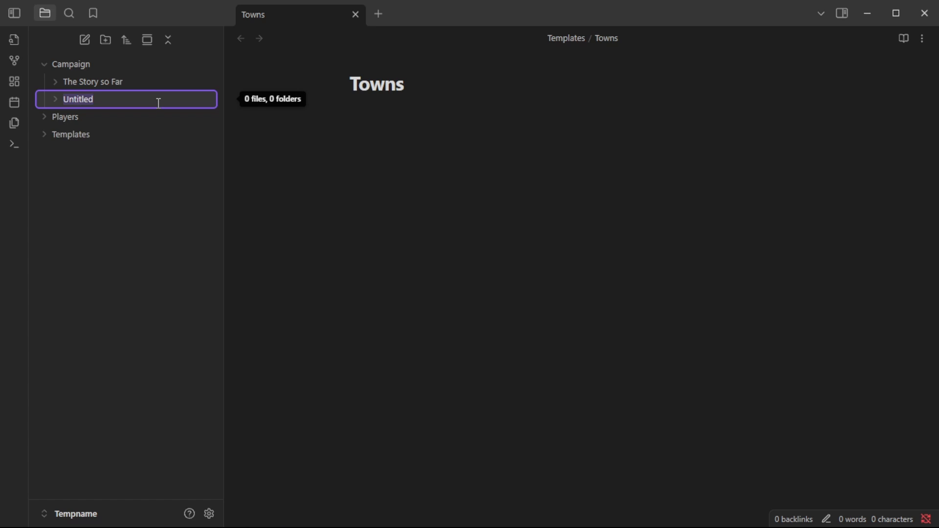
pyautogui.write('Everend')
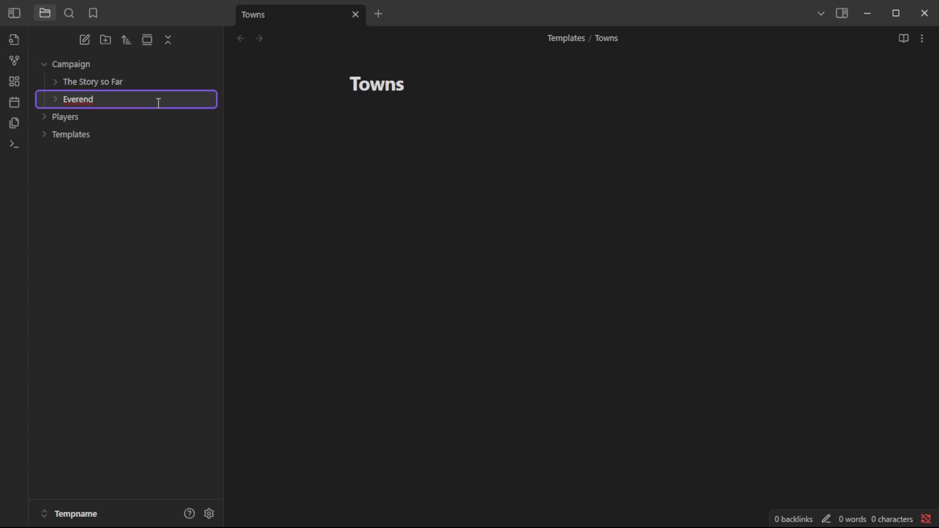
pyautogui.press('Return')
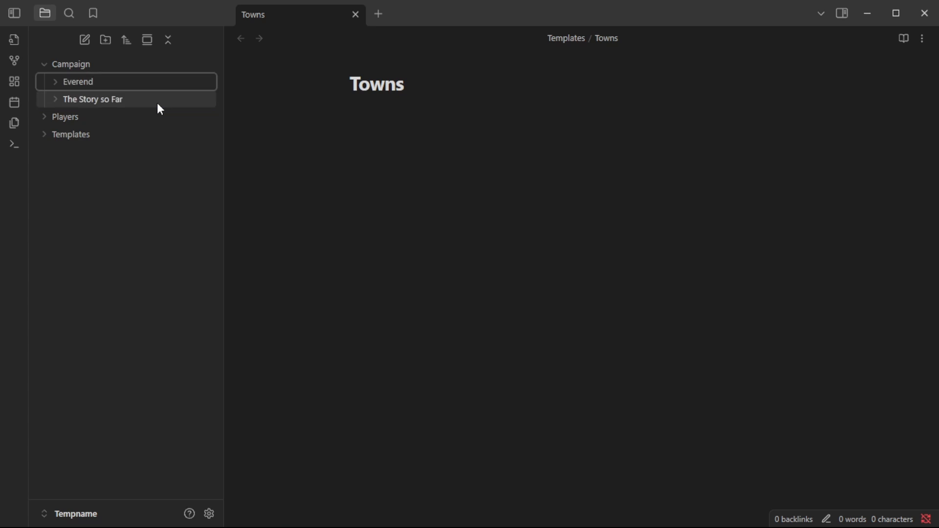
# - Create a subfolder named The Fiery Islands inside the Everend folder
pyautogui.rightClick(104, 81)
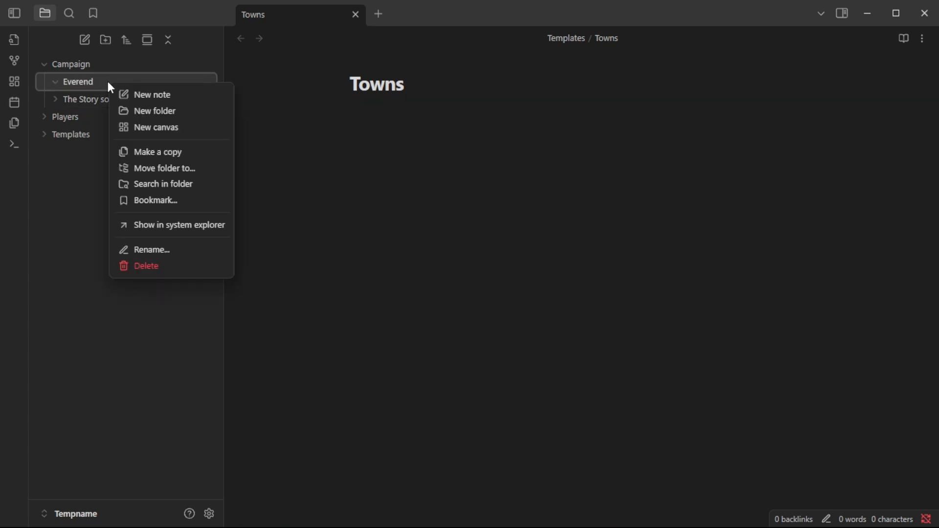
pyautogui.click(166, 112)
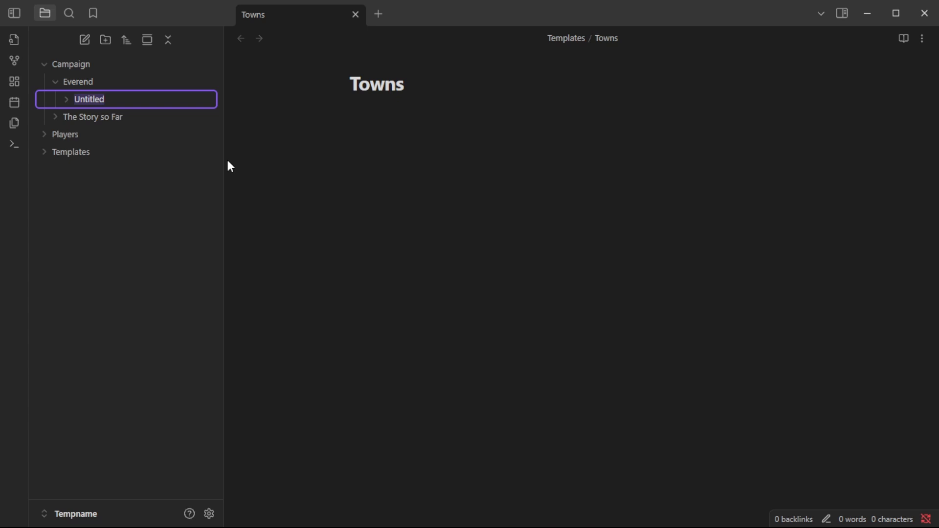
pyautogui.write('The Fiery Islands')
pyautogui.press('Return')
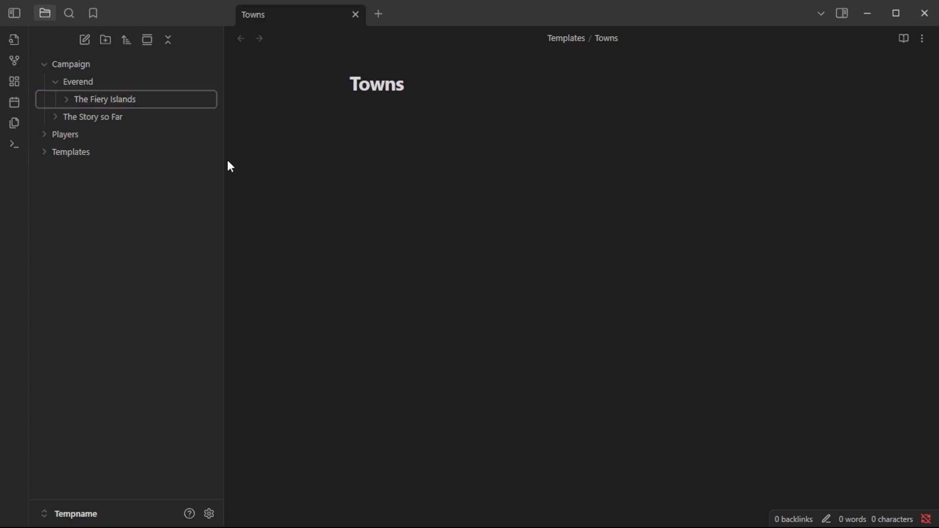
# - Create a subfolder named Roseby inside Everend, alongside The Fiery Islands
pyautogui.rightClick(122, 82)
pyautogui.click(186, 113)
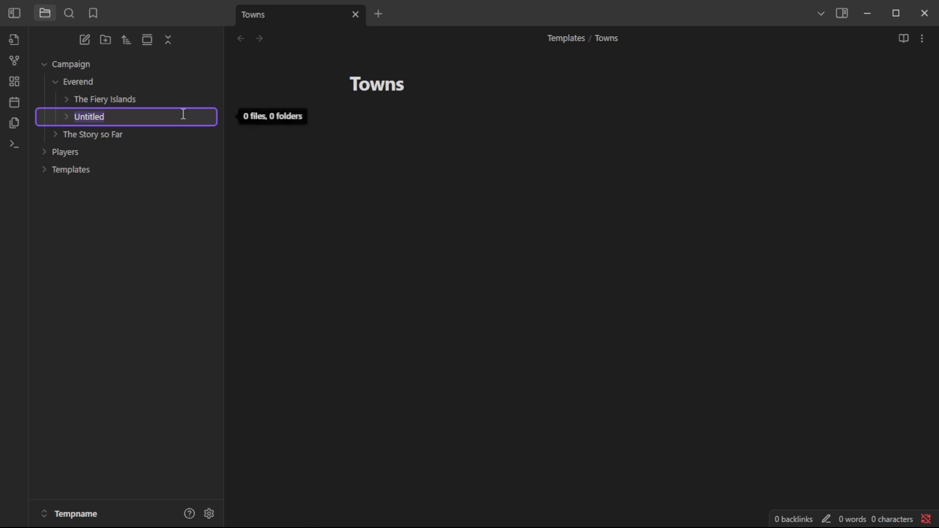
pyautogui.write('Roseby')
pyautogui.press('Return')
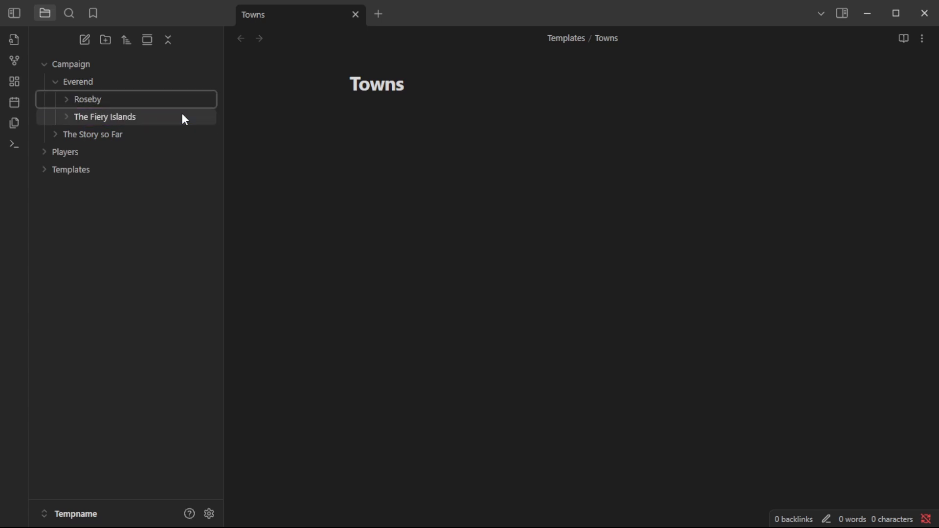
# - Create a subfolder named Important People inside the Roseby folder
pyautogui.click(151, 99)
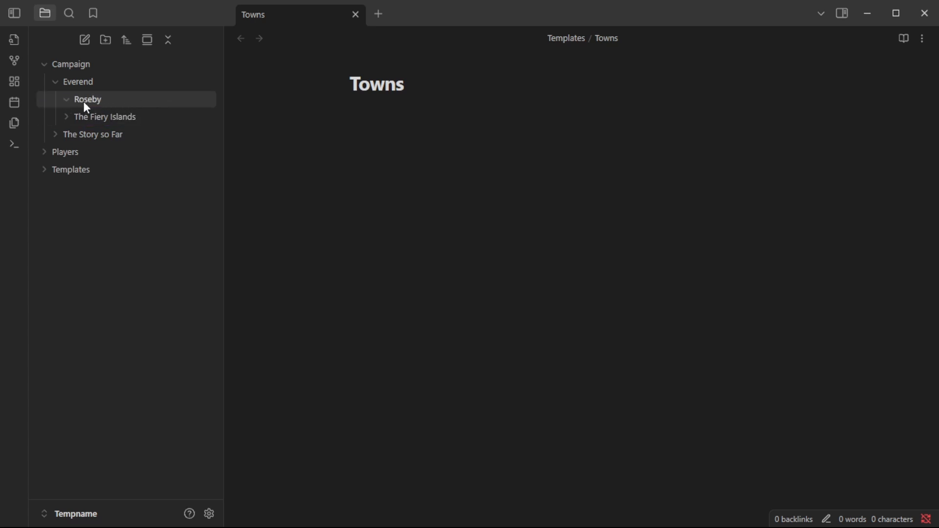
pyautogui.rightClick(122, 103)
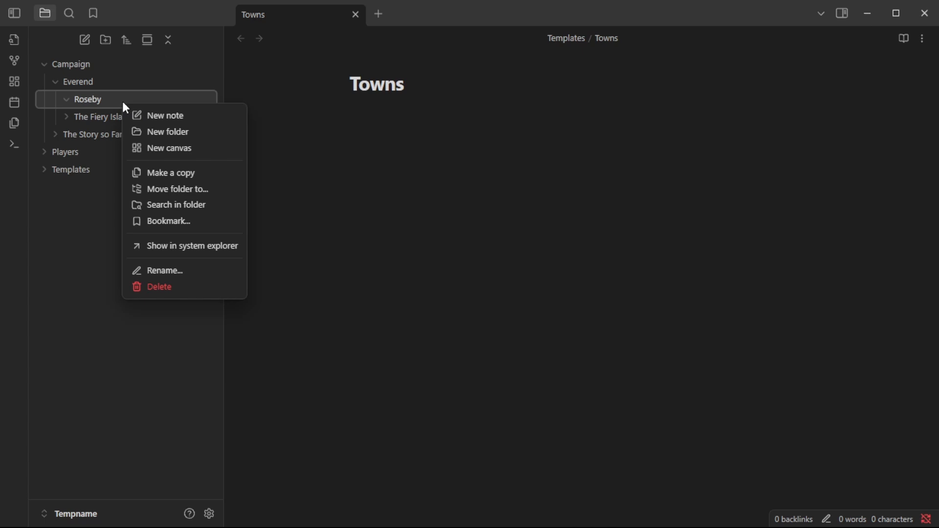
pyautogui.click(176, 133)
pyautogui.write('Im')
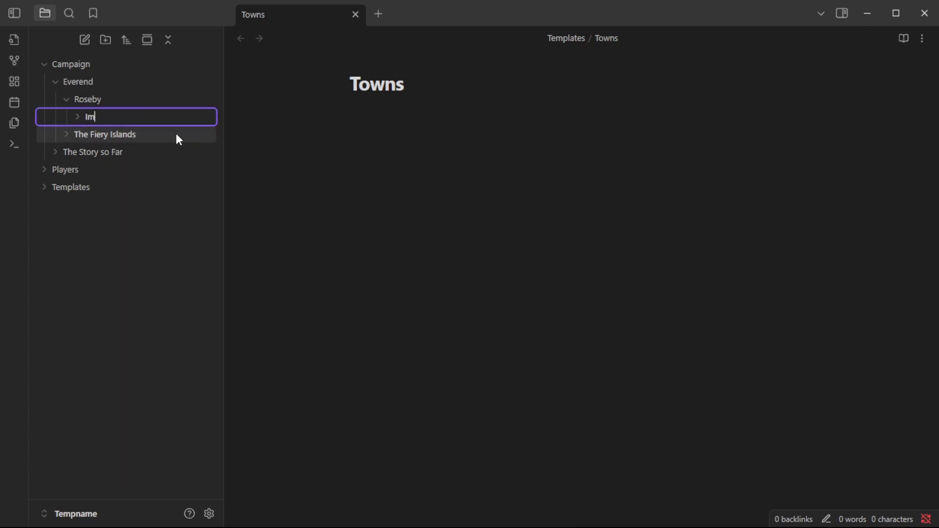
pyautogui.write('portant People')
pyautogui.press('Return')
# - Add three new untitled notes to the Important People folder
pyautogui.rightClick(143, 118)
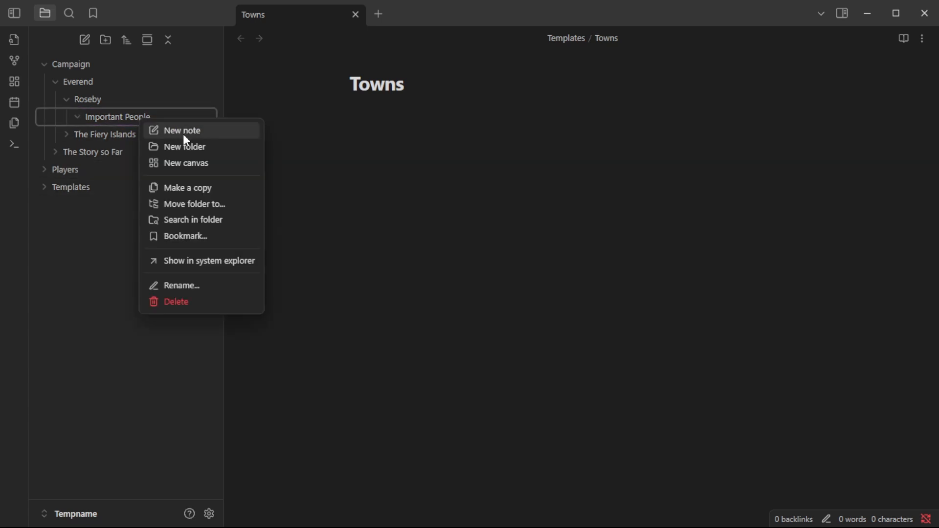
pyautogui.click(184, 135)
pyautogui.rightClick(160, 117)
pyautogui.click(180, 129)
pyautogui.rightClick(157, 118)
pyautogui.click(177, 131)
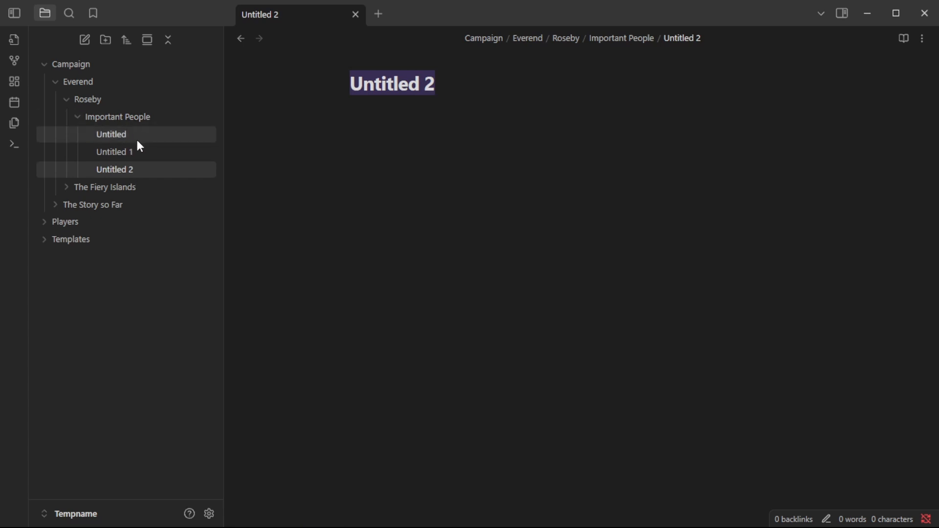
# - Rename the first untitled note in Important People as Mayor
pyautogui.click(146, 120)
pyautogui.click(145, 120)
pyautogui.click(161, 137)
pyautogui.hotkey('ctrl', 'a')
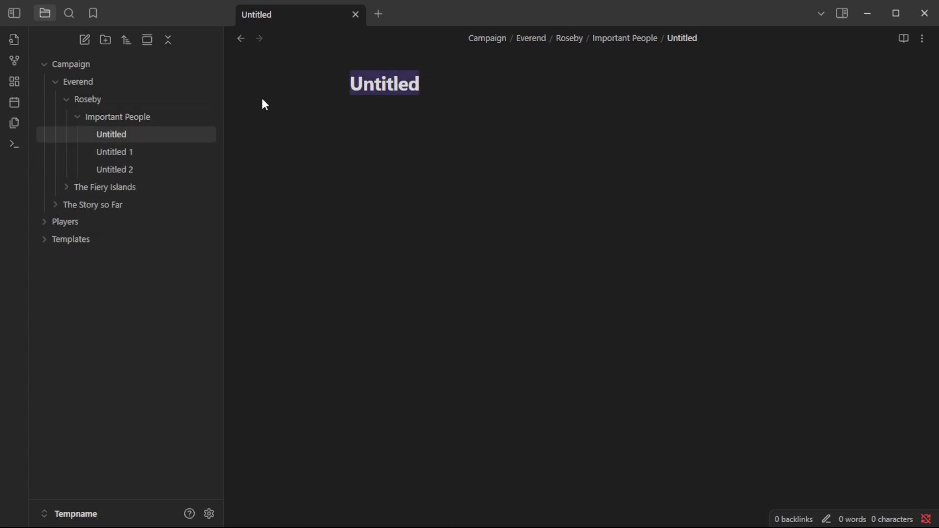
pyautogui.write('Mayor')
# - Rename the Untitled 1 note in Important People as Head Guard
pyautogui.click(151, 151)
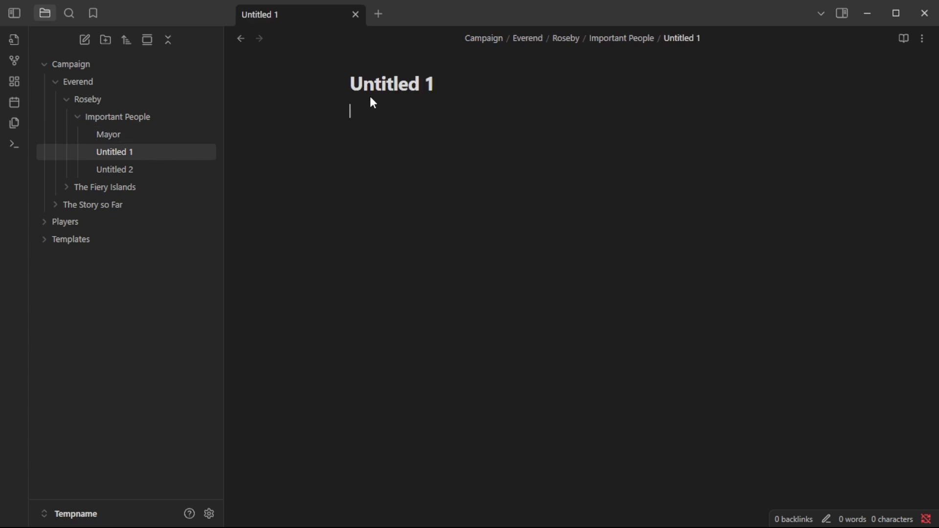
pyautogui.moveTo(442, 79); pyautogui.dragTo(318, 85)
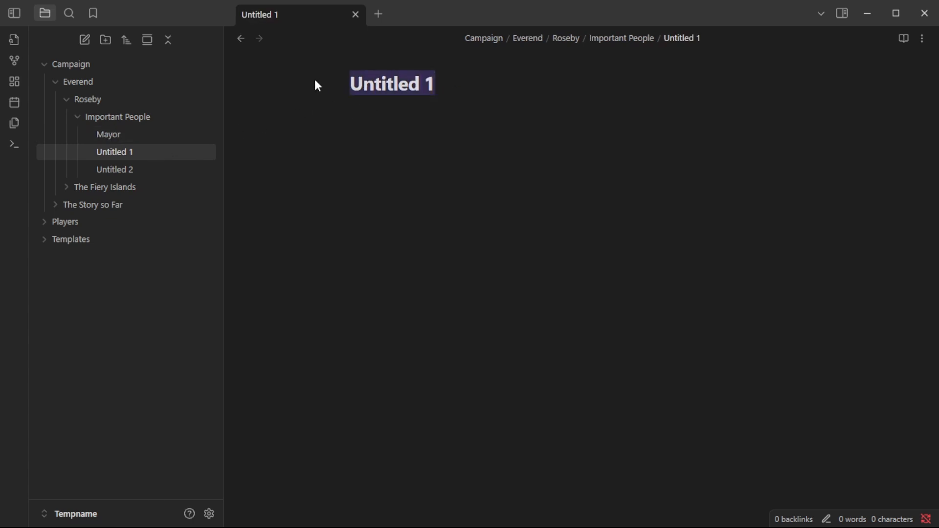
pyautogui.write('Top Gua')
pyautogui.press('BackSpace')
pyautogui.press('BackSpace')
pyautogui.press('BackSpace')
pyautogui.press('BackSpace')
pyautogui.press('BackSpace')
pyautogui.press('BackSpace')
pyautogui.press('BackSpace')
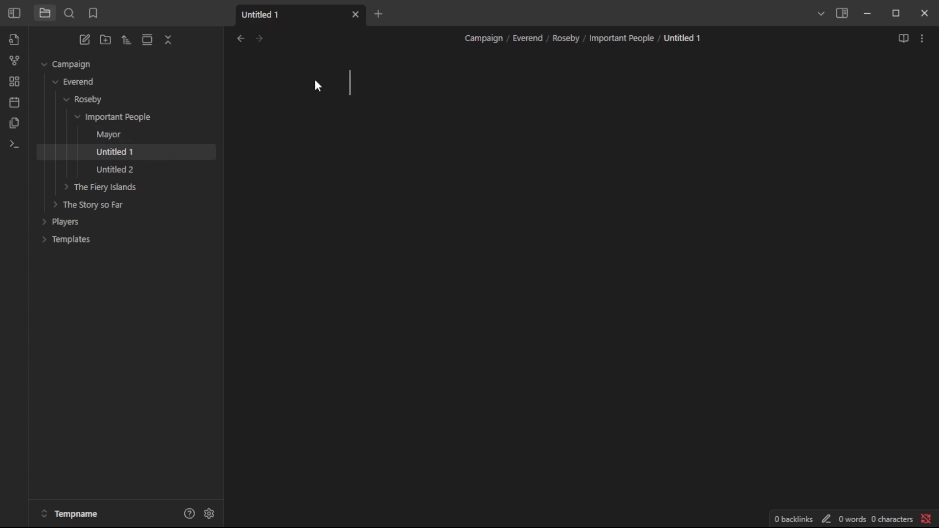
pyautogui.write('G')
pyautogui.press('BackSpace')
pyautogui.write('G')
pyautogui.press('BackSpace')
pyautogui.write('Head Guard')
# - Expand the Templates folder and create a note named Town directly inside the Roseby folder
pyautogui.click(163, 240)
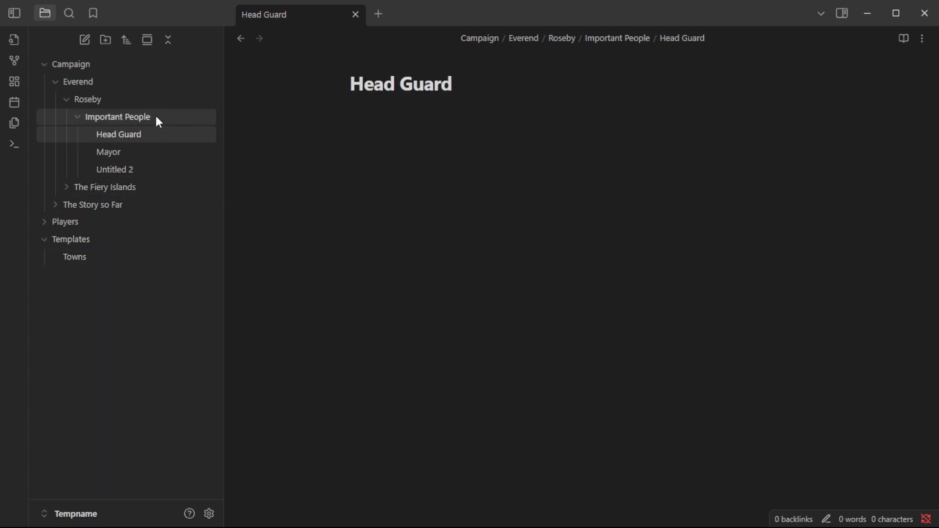
pyautogui.click(124, 119)
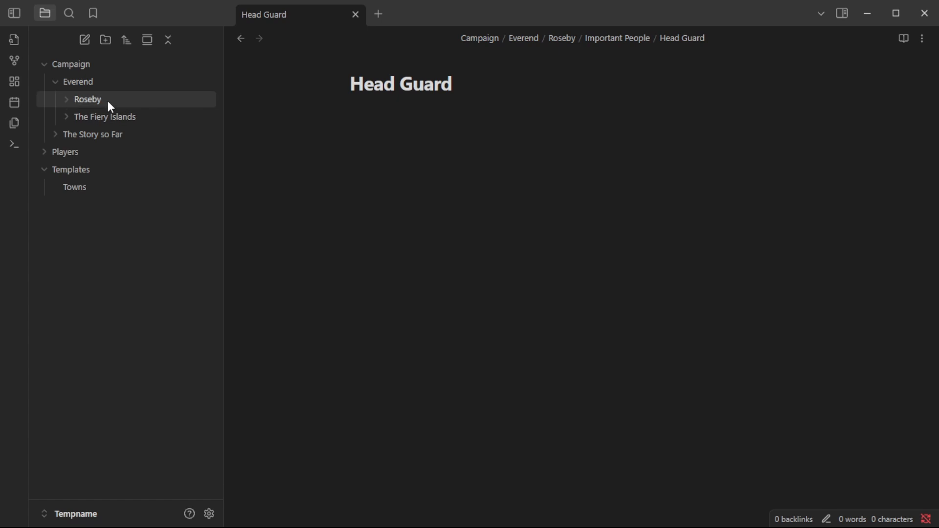
pyautogui.rightClick(106, 103)
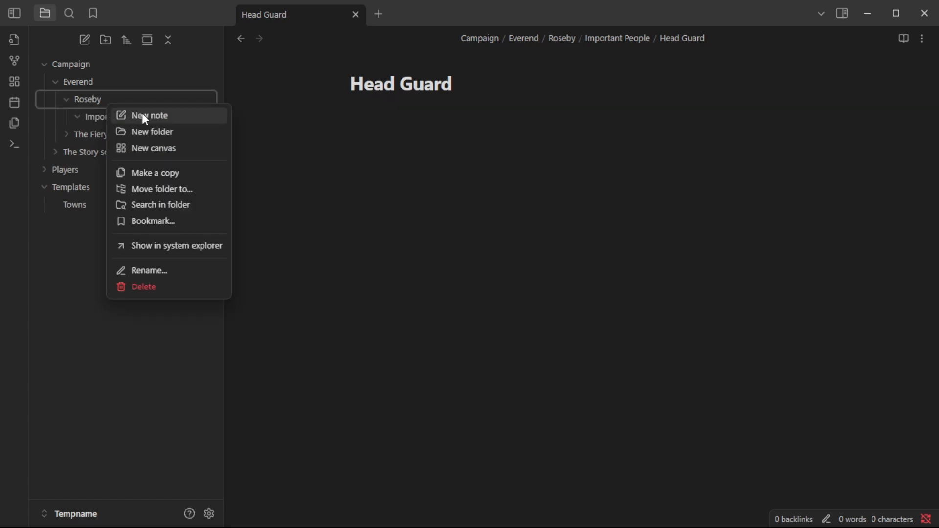
pyautogui.click(142, 114)
pyautogui.write('Town')
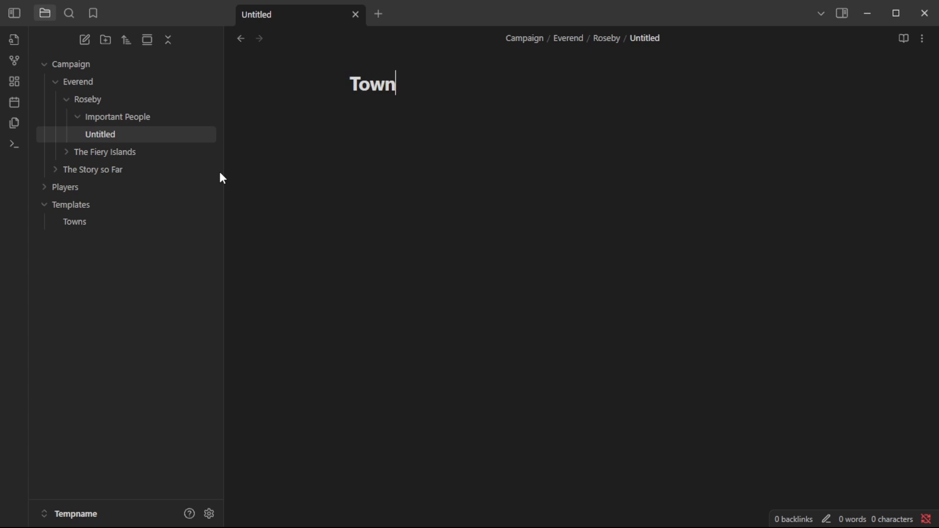
pyautogui.press('Return')
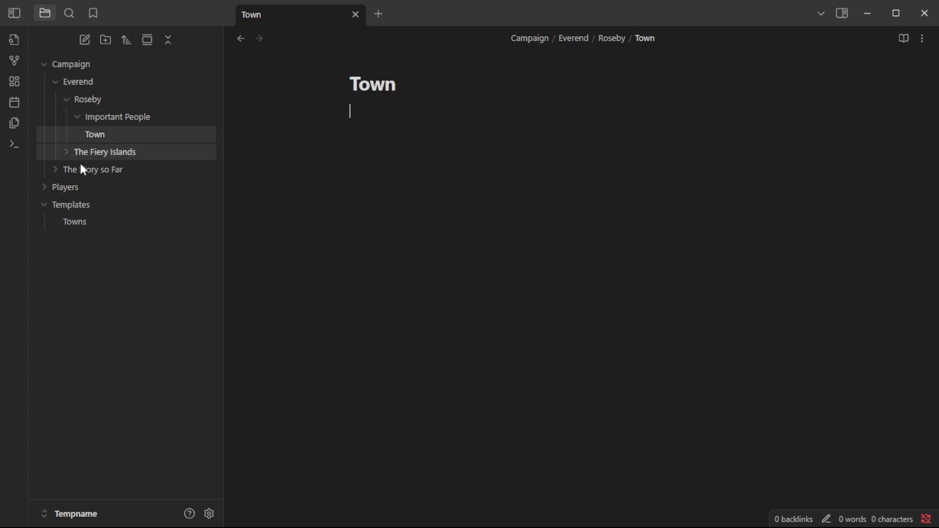
# - Paste the copied town template text into the Towns note in the Templates folder and look through its sections
pyautogui.click(80, 188)
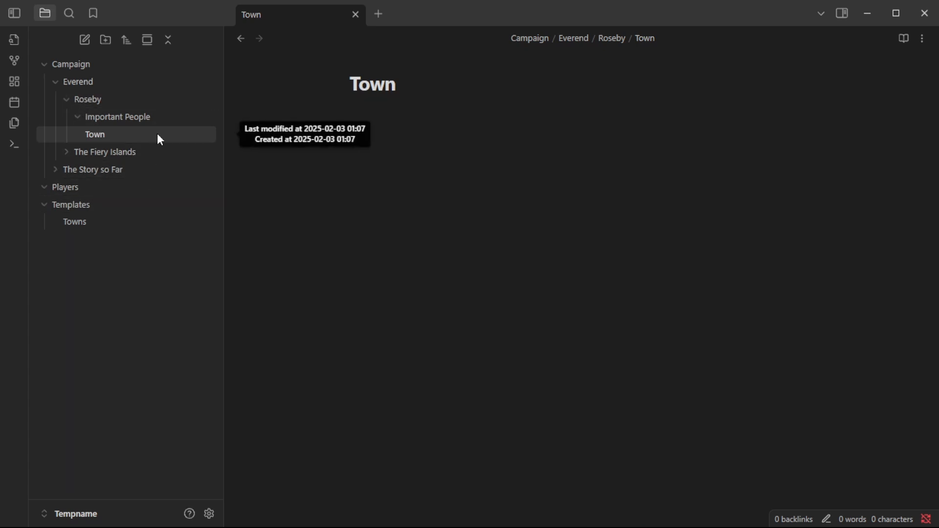
pyautogui.click(78, 222)
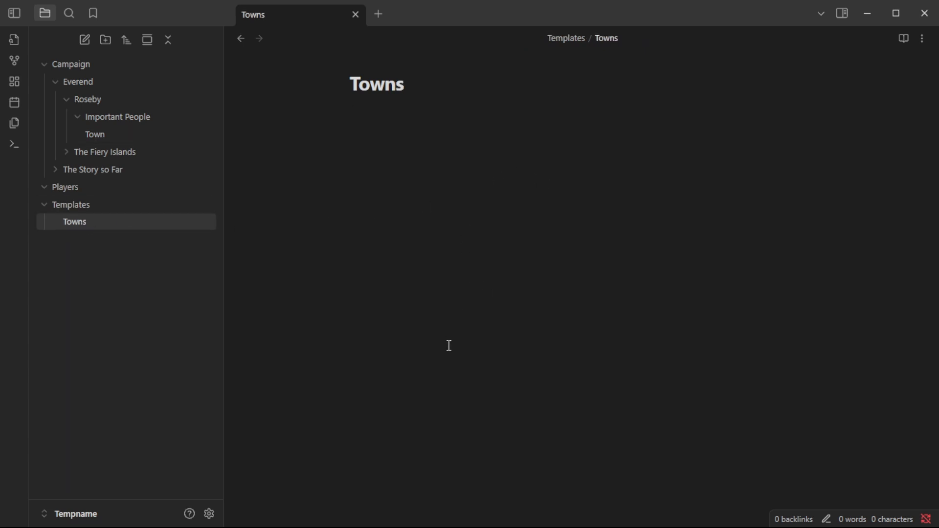
pyautogui.hotkey('ctrl', 'v')
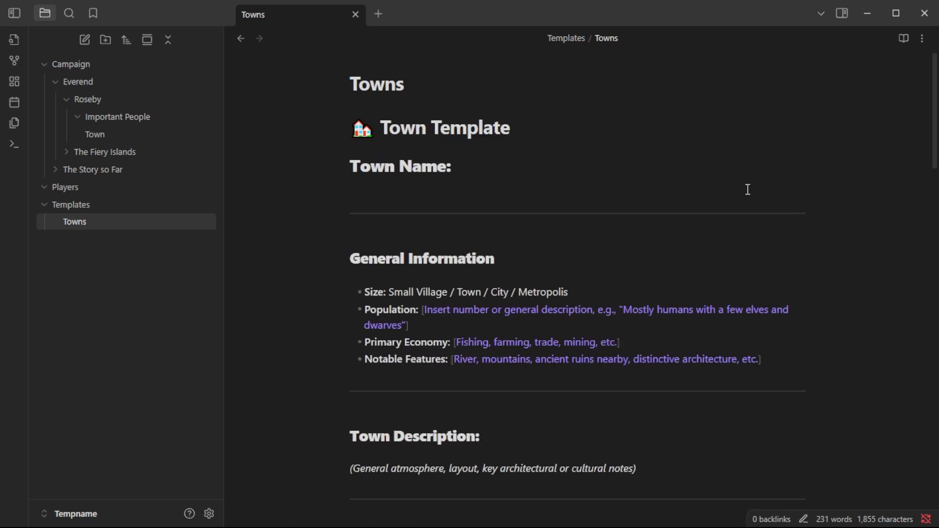
pyautogui.scroll(-1, 470, 127)
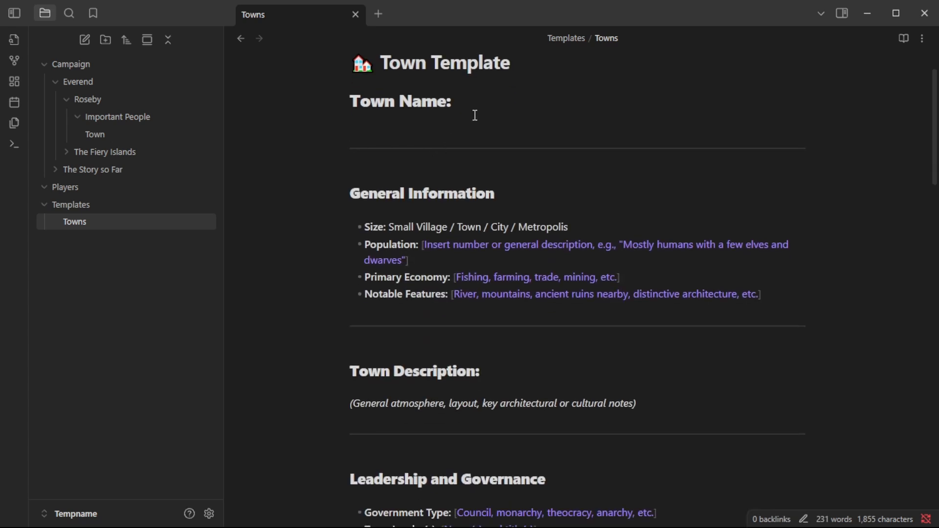
pyautogui.scroll(1, 508, 161)
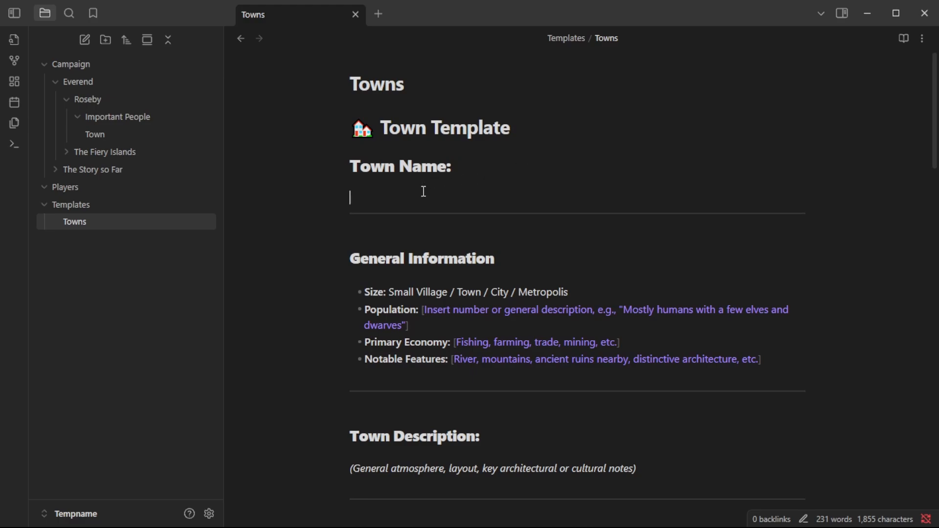
pyautogui.scroll(-15, 424, 191)
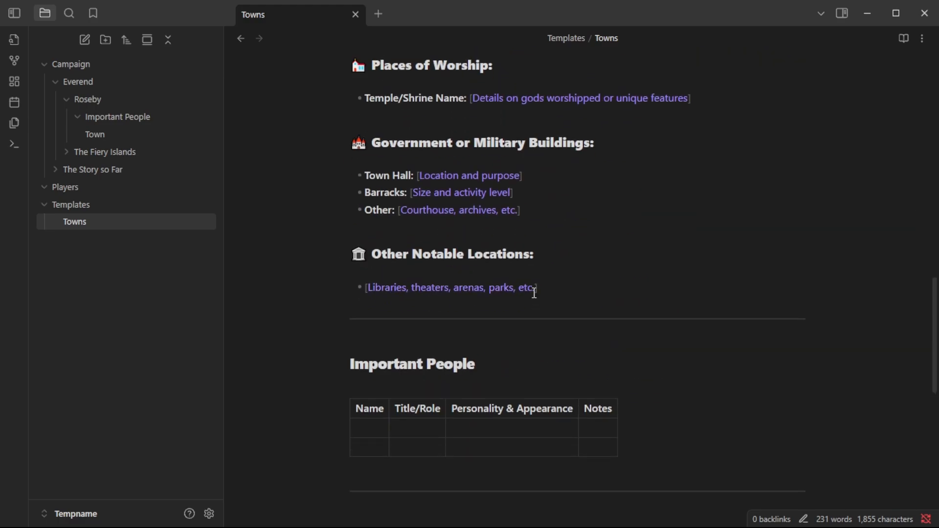
pyautogui.scroll(15, 526, 286)
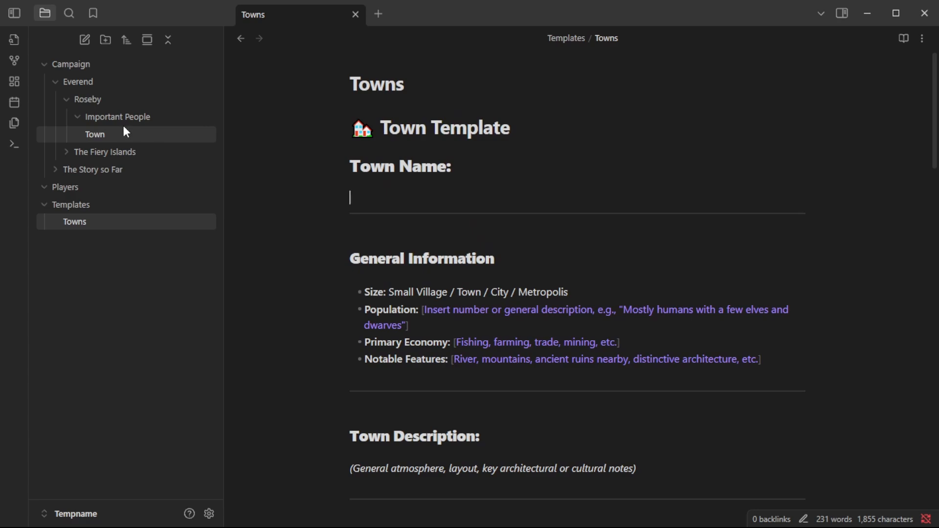
# - Insert the Towns template into the body of the Town note in the Roseby folder
pyautogui.click(124, 128)
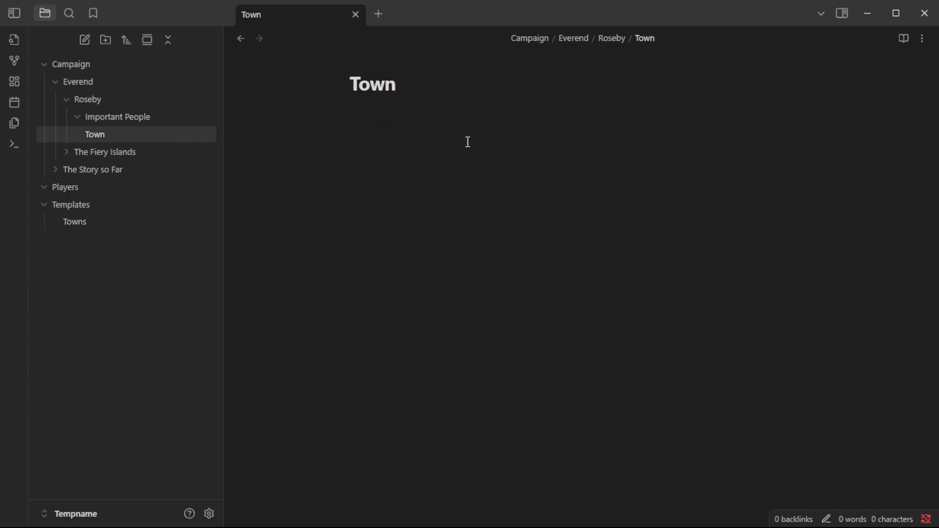
pyautogui.click(397, 106)
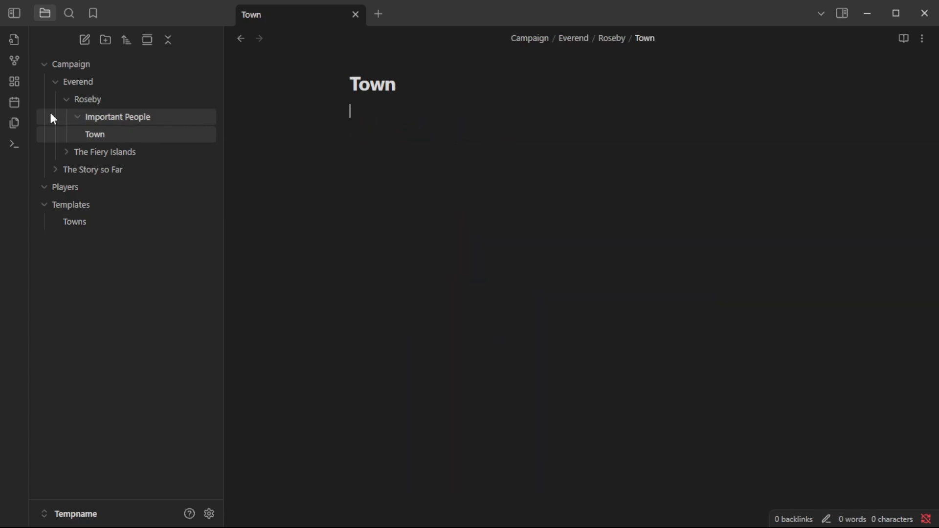
pyautogui.click(16, 124)
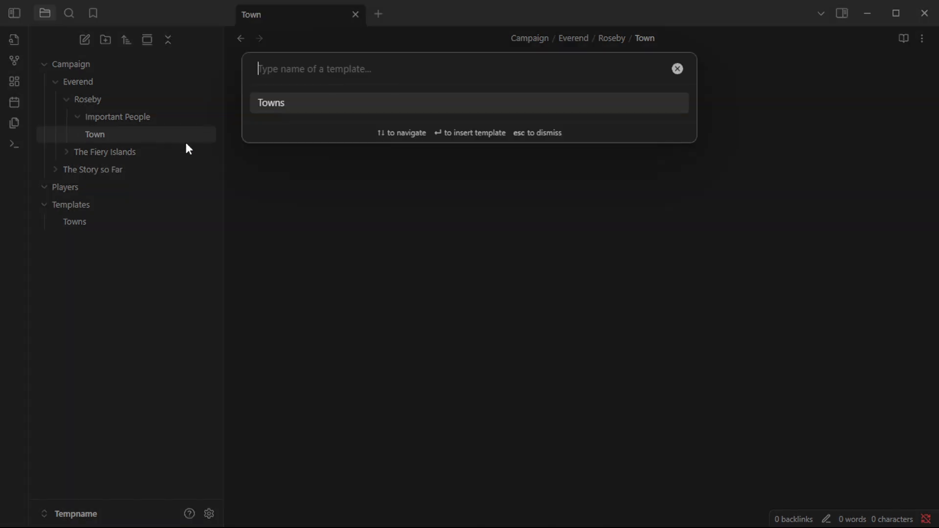
pyautogui.click(280, 104)
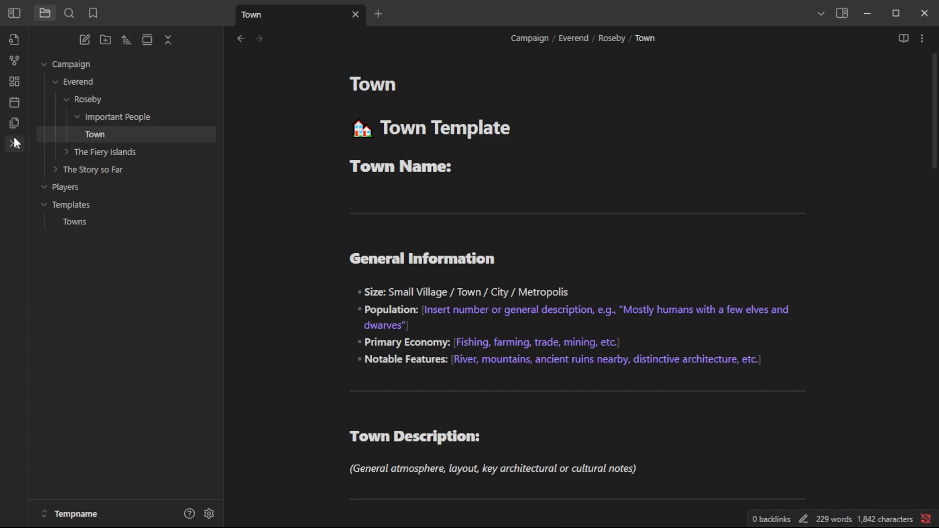
pyautogui.click(509, 170)
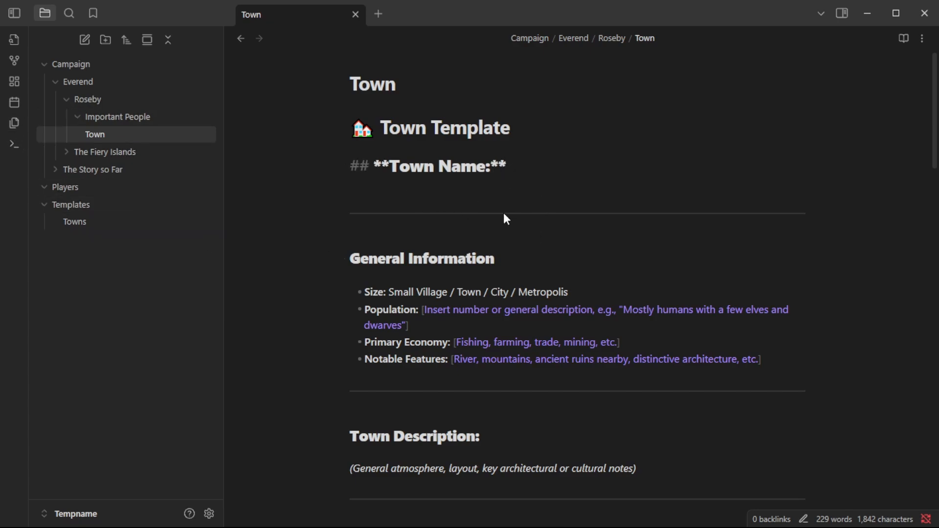
# - Enter Roseby as the town name and reduce the Size options to Small Village
pyautogui.write('Roseby')
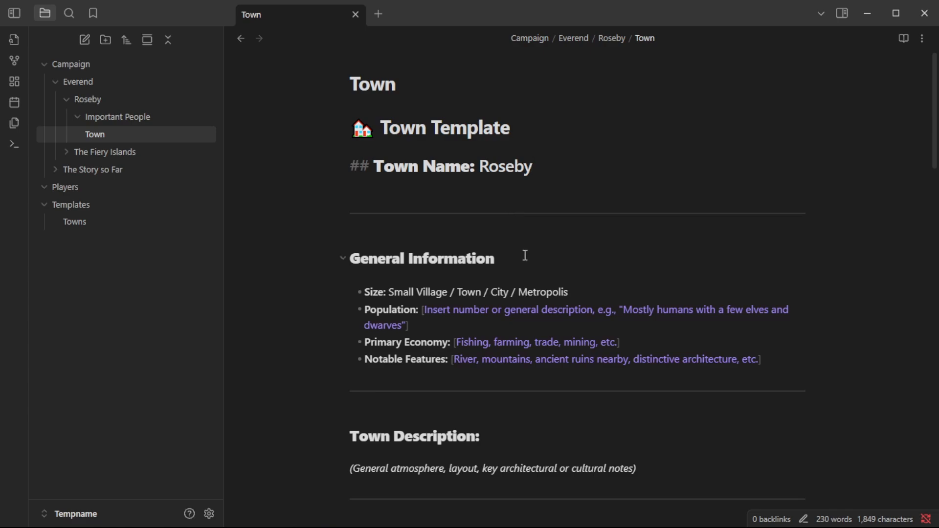
pyautogui.click(536, 273)
pyautogui.moveTo(582, 292); pyautogui.dragTo(447, 292)
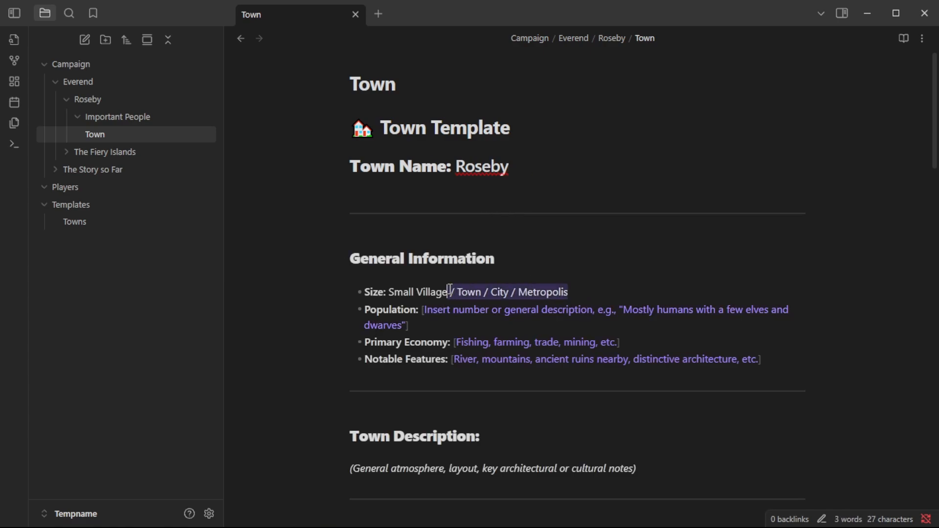
pyautogui.press('BackSpace')
# - Enter 250 in front of the placeholder text on the Population line
pyautogui.scroll(-2, 439, 296)
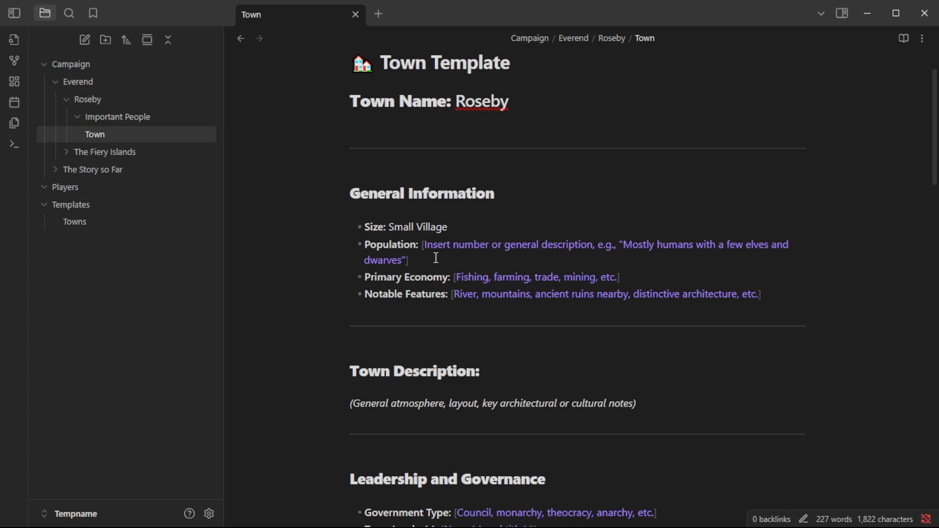
pyautogui.moveTo(434, 260); pyautogui.dragTo(421, 245)
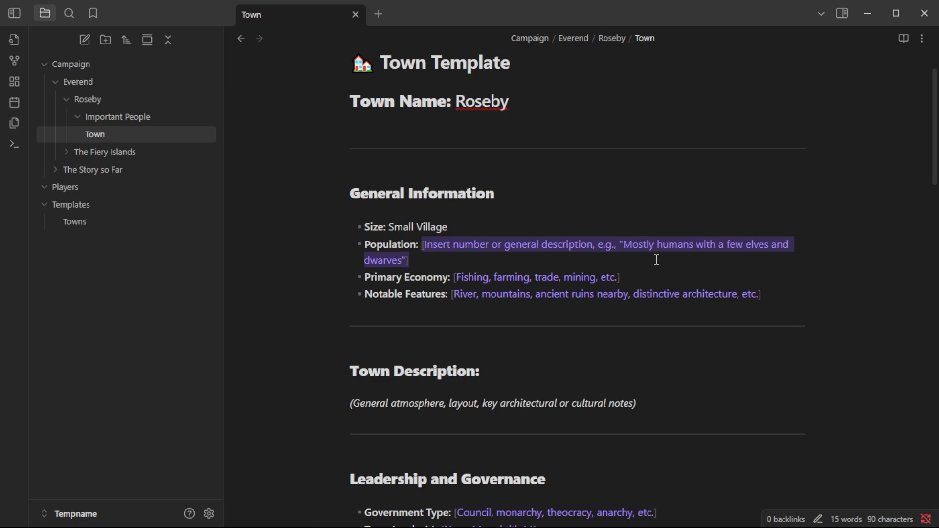
pyautogui.click(439, 264)
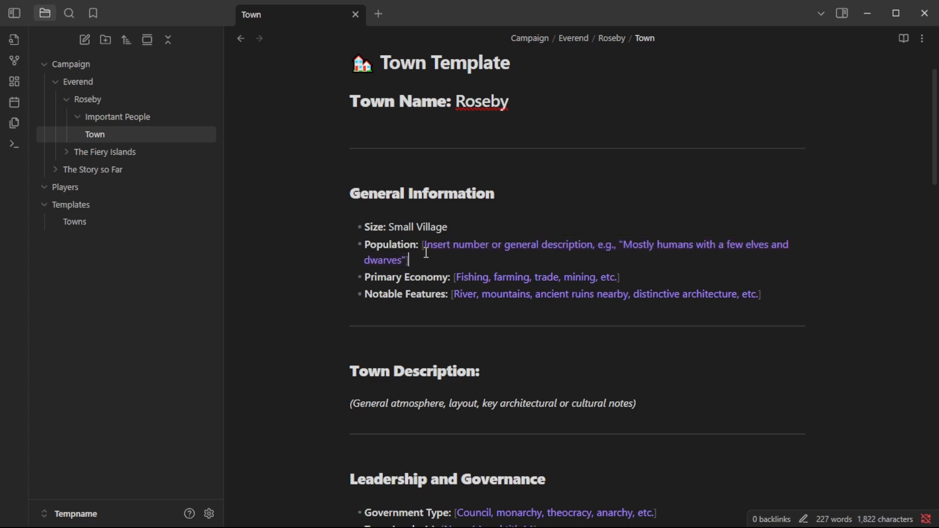
pyautogui.moveTo(428, 255); pyautogui.dragTo(423, 244)
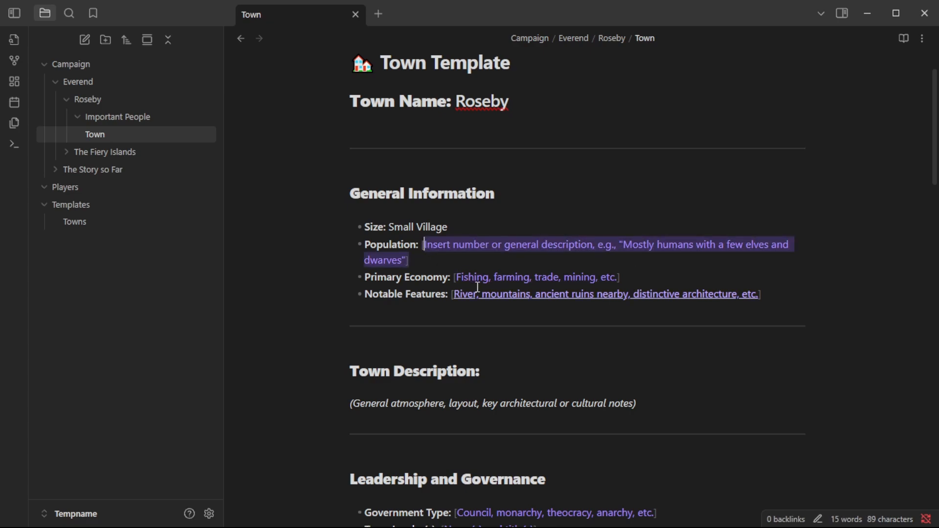
pyautogui.press('Left')
pyautogui.write('250')
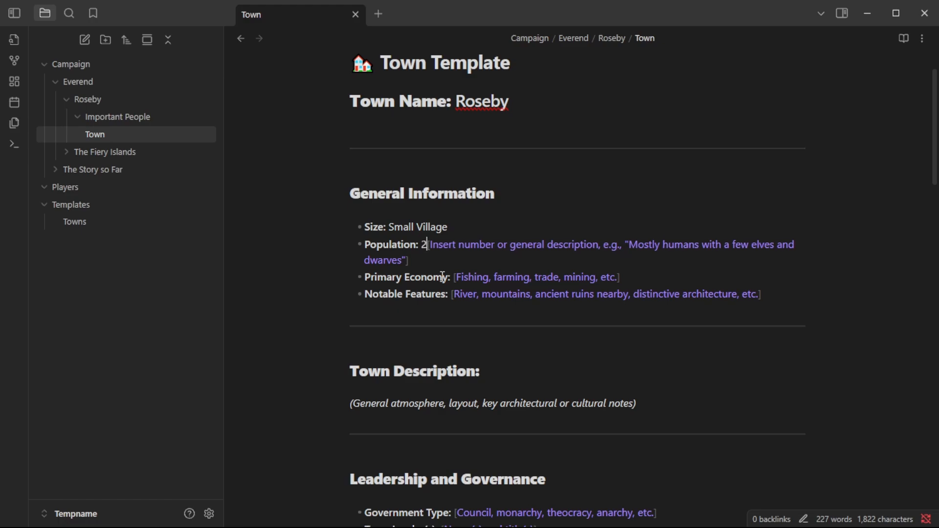
# - Trim the Population placeholder to "Mostly humans with a few elves and dwarves" and separate it from 250 with a comma
pyautogui.click(470, 259)
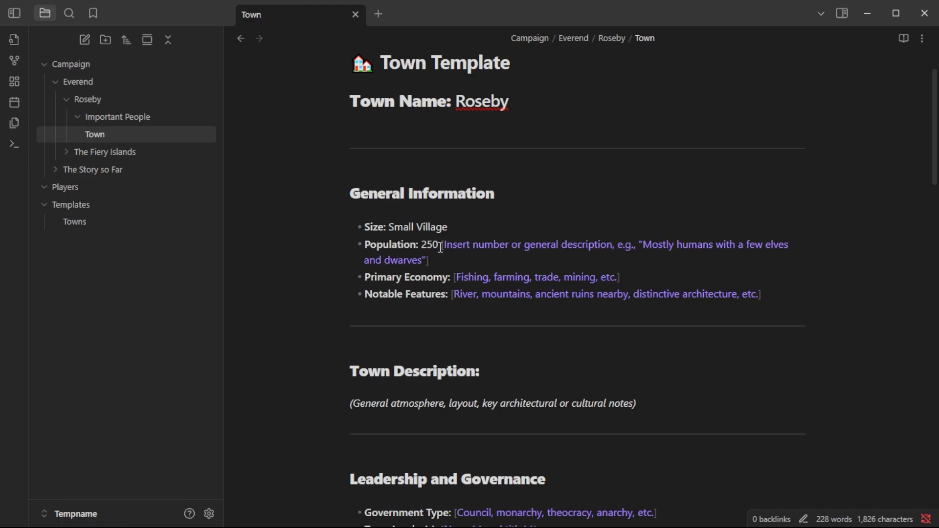
pyautogui.moveTo(441, 247); pyautogui.dragTo(641, 247)
pyautogui.press('BackSpace')
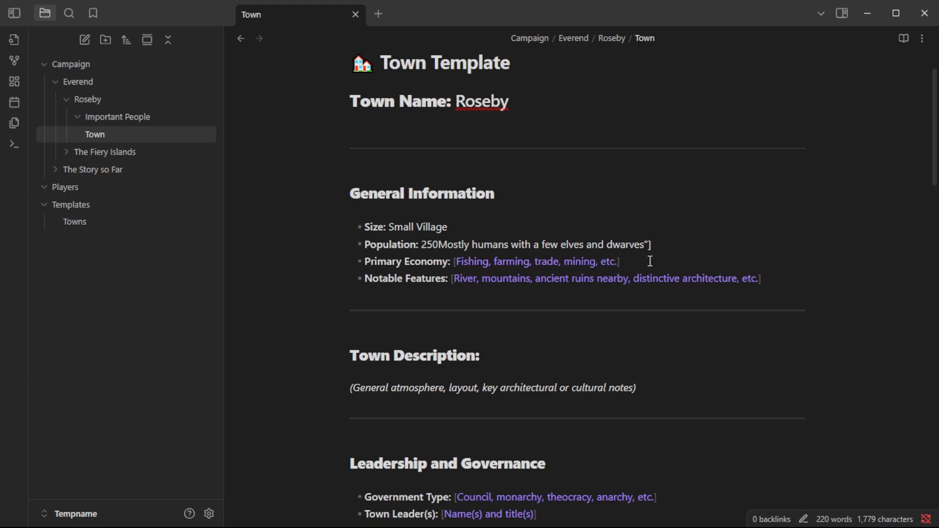
pyautogui.click(662, 244)
pyautogui.press('BackSpace')
pyautogui.press('BackSpace')
pyautogui.click(442, 246)
pyautogui.write(',')
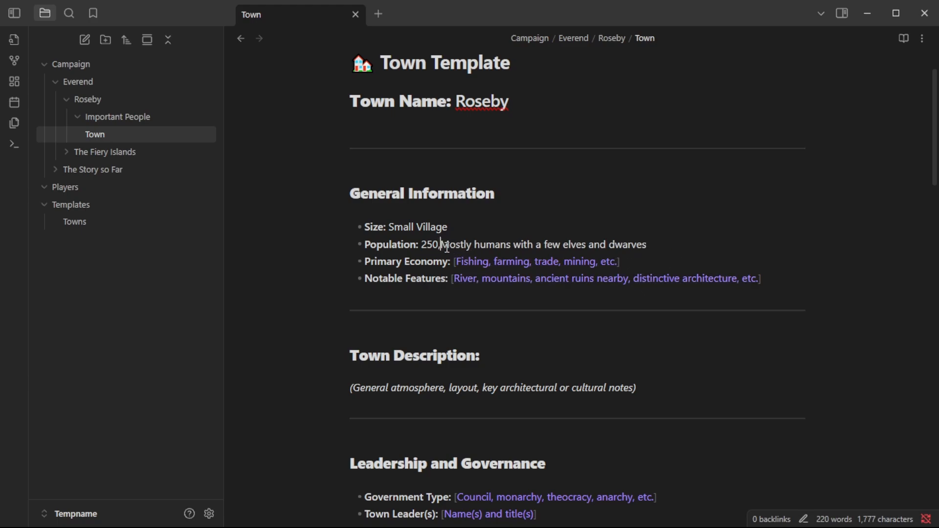
# - Look through the Town note's remaining sections, from Notable Features through Important Locations to the Important People table and Town History & Lore
pyautogui.click(407, 278)
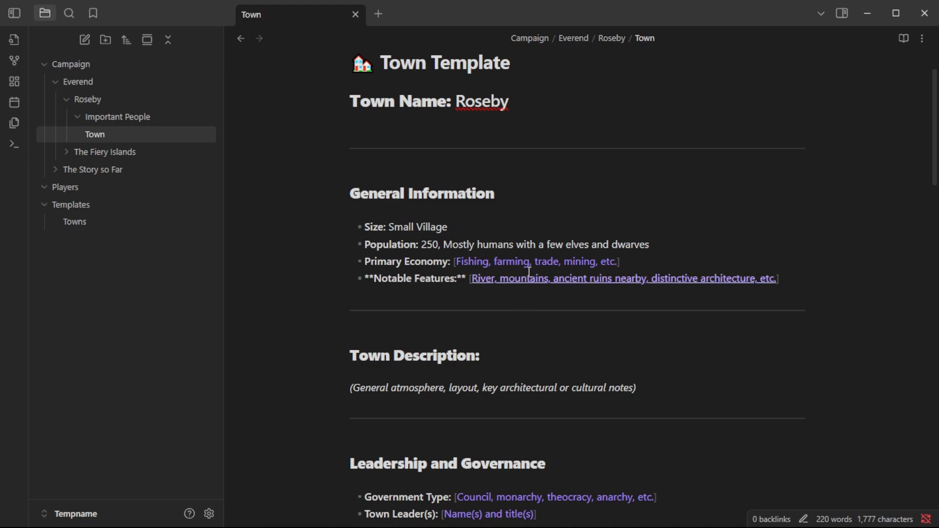
pyautogui.scroll(-3, 562, 269)
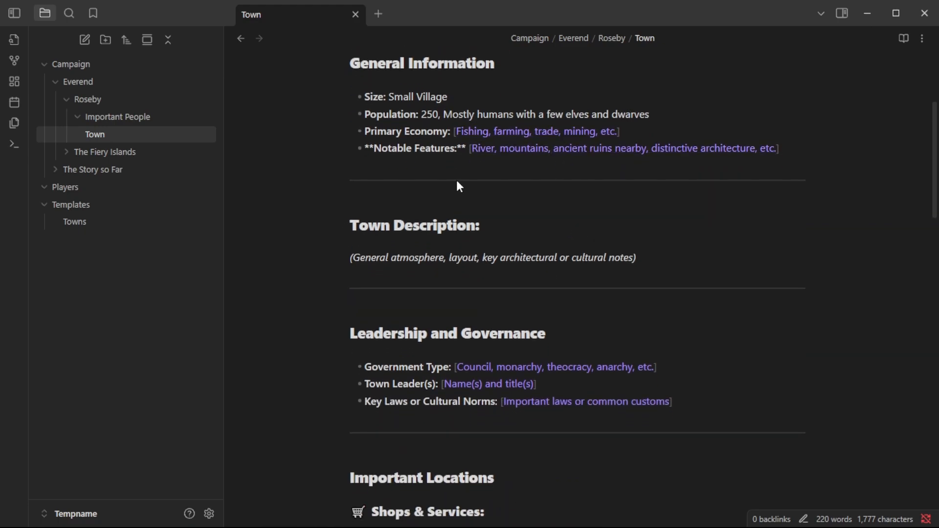
pyautogui.scroll(-8, 457, 244)
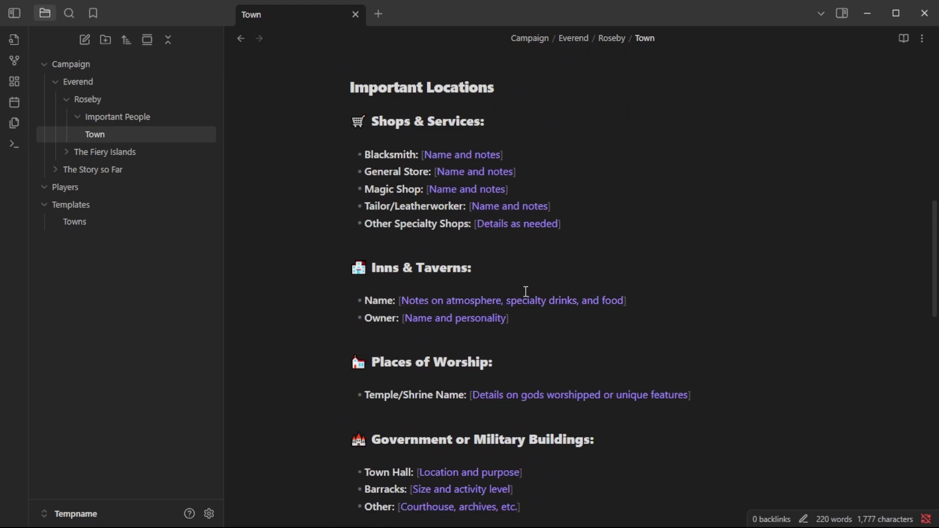
pyautogui.scroll(-8, 520, 289)
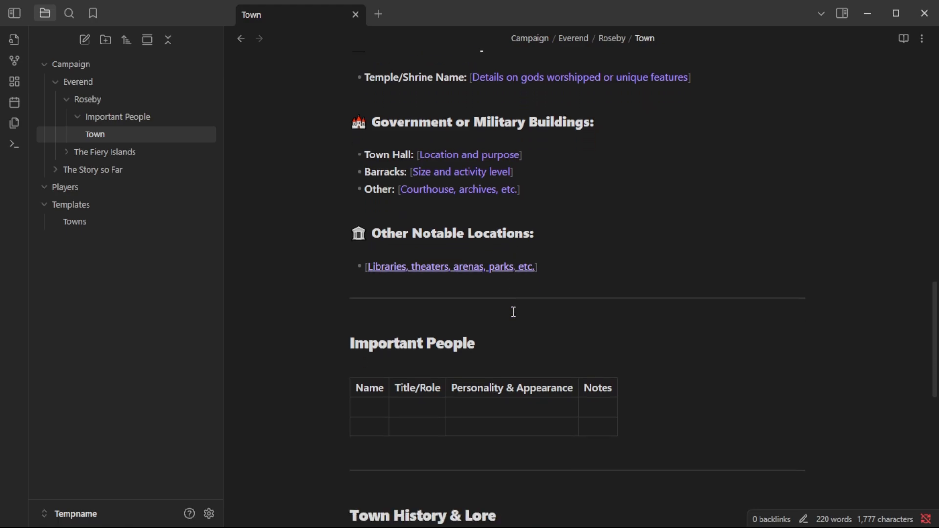
pyautogui.scroll(-3, 536, 300)
pyautogui.scroll(4, 518, 289)
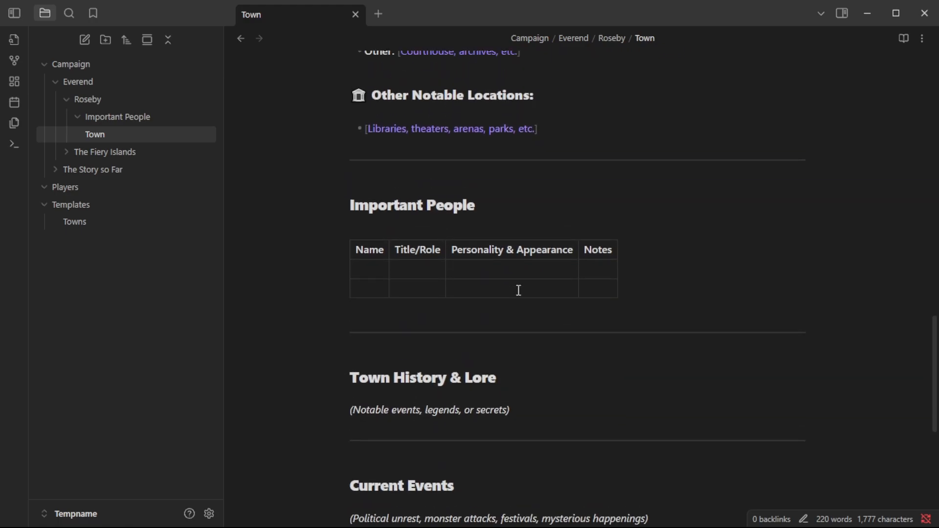
pyautogui.scroll(10, 535, 300)
pyautogui.scroll(-12, 538, 307)
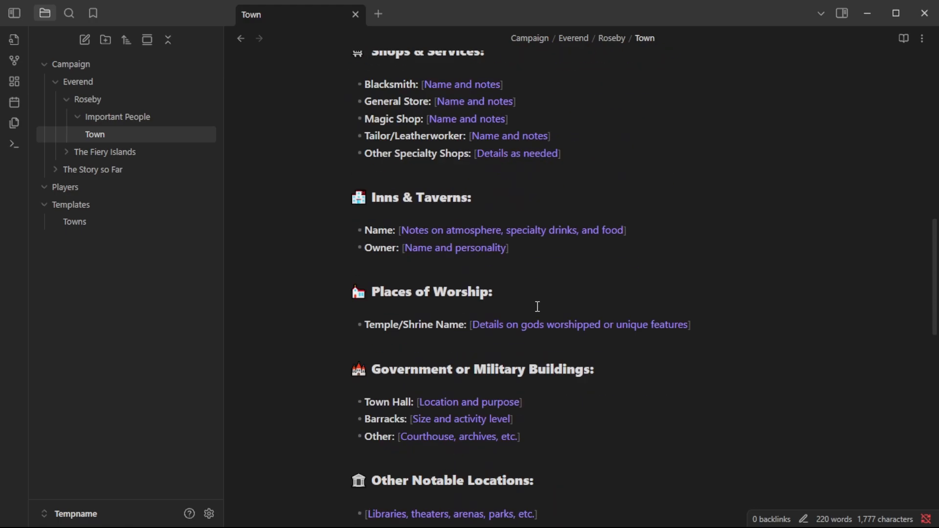
pyautogui.scroll(-7, 511, 300)
pyautogui.scroll(4, 509, 301)
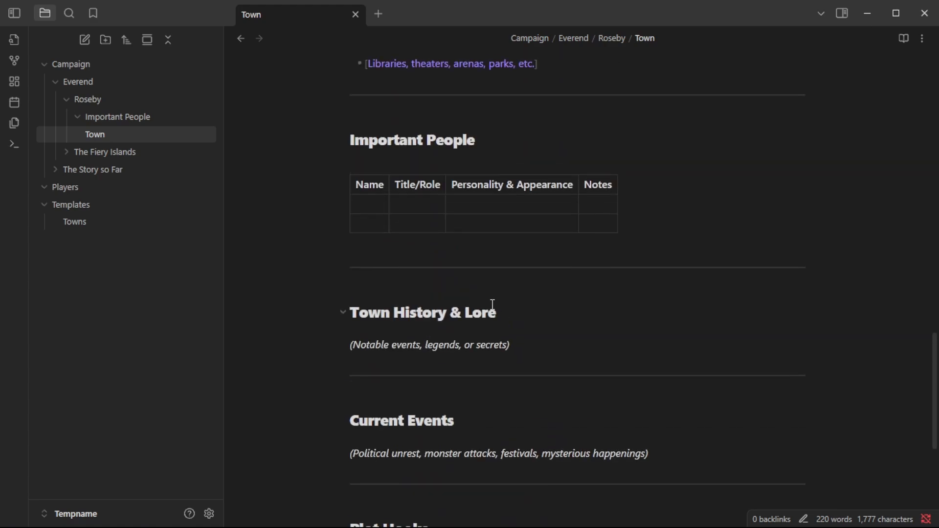
pyautogui.scroll(3, 490, 243)
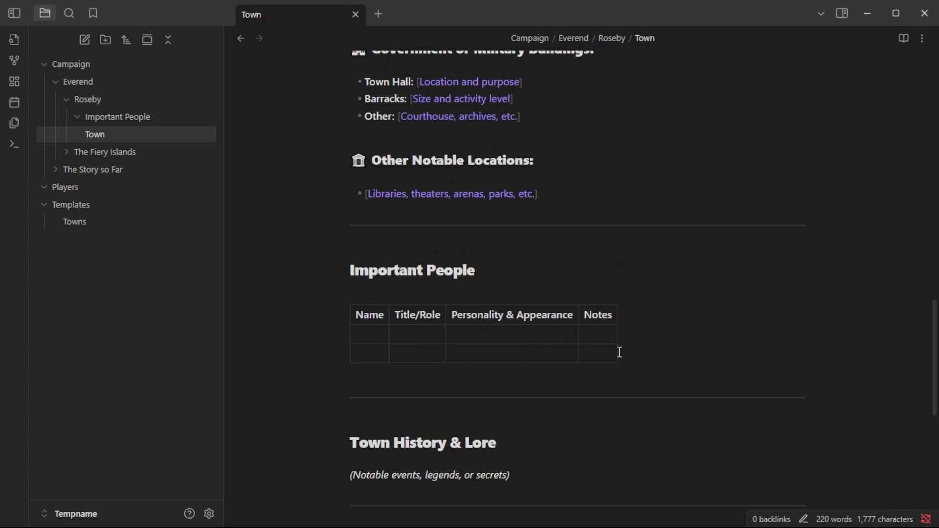
# - Insert a new blank table below the Important People table and extend it to three columns
pyautogui.click(570, 376)
pyautogui.press('Return')
pyautogui.press('Return')
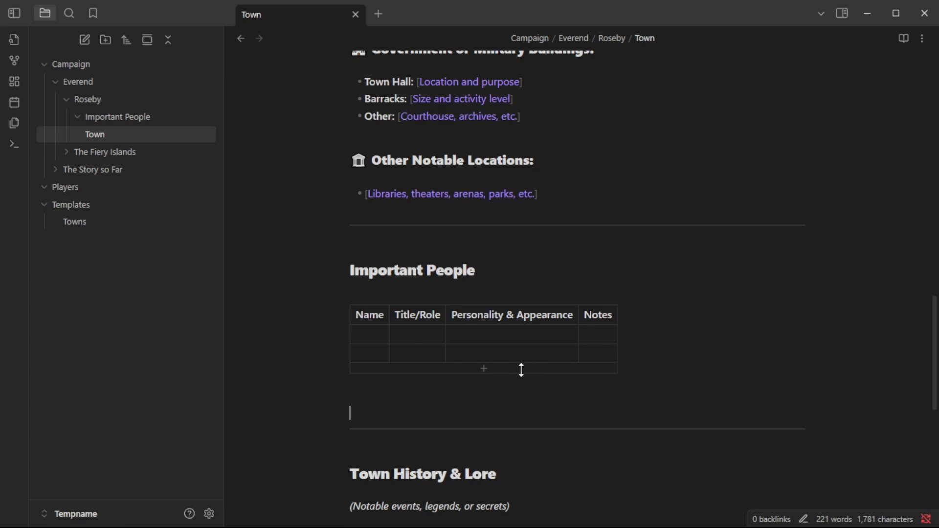
pyautogui.rightClick(377, 413)
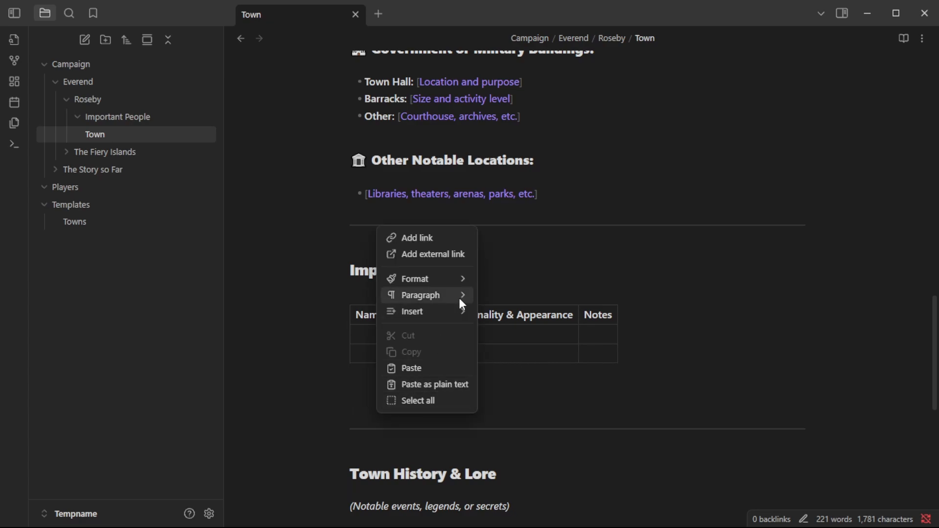
pyautogui.moveTo(454, 300)
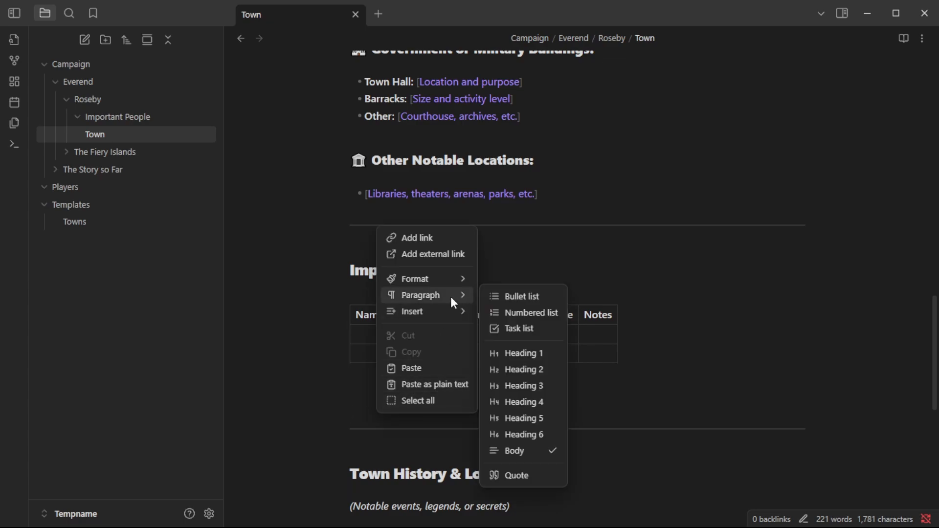
pyautogui.moveTo(453, 281)
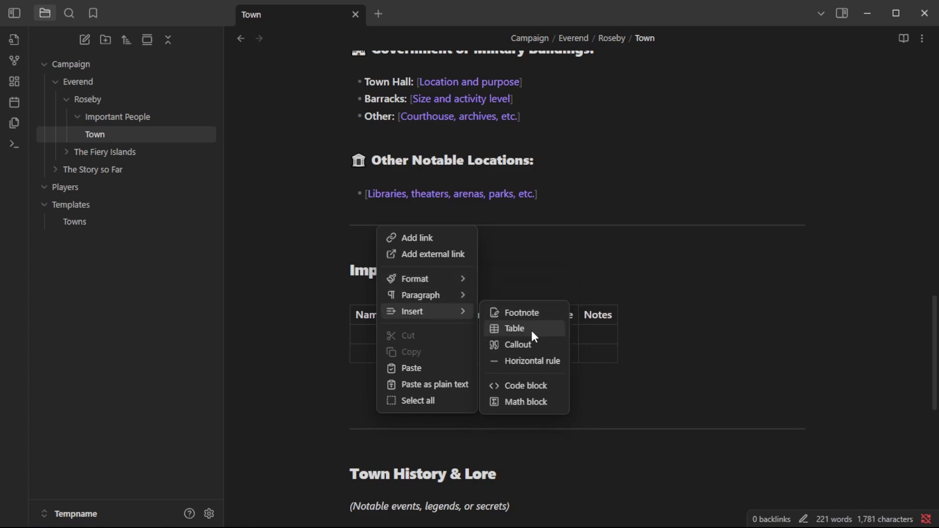
pyautogui.click(533, 331)
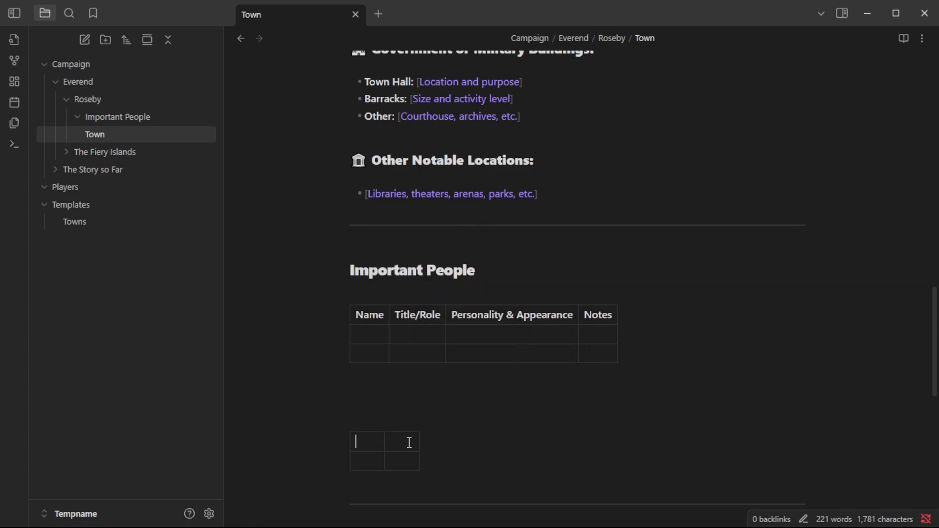
pyautogui.click(427, 447)
# - Change the Important People heading to italic by editing its Markdown asterisks
pyautogui.click(477, 271)
pyautogui.click(392, 273)
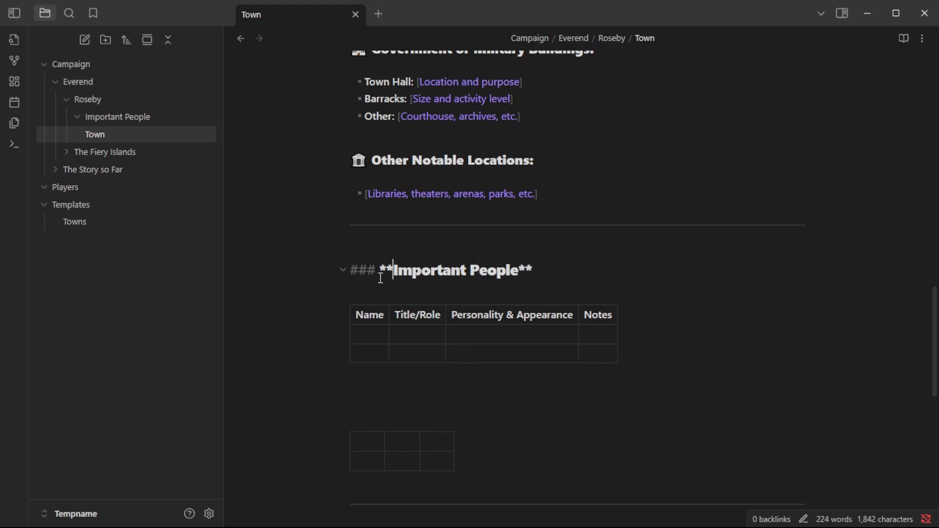
pyautogui.click(358, 272)
pyautogui.click(374, 271)
pyautogui.click(358, 271)
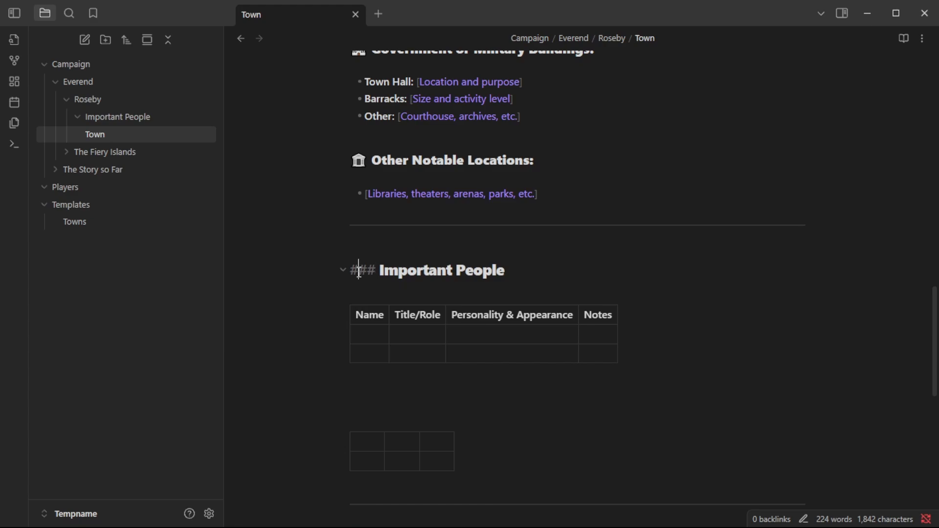
pyautogui.click(373, 274)
pyautogui.click(394, 272)
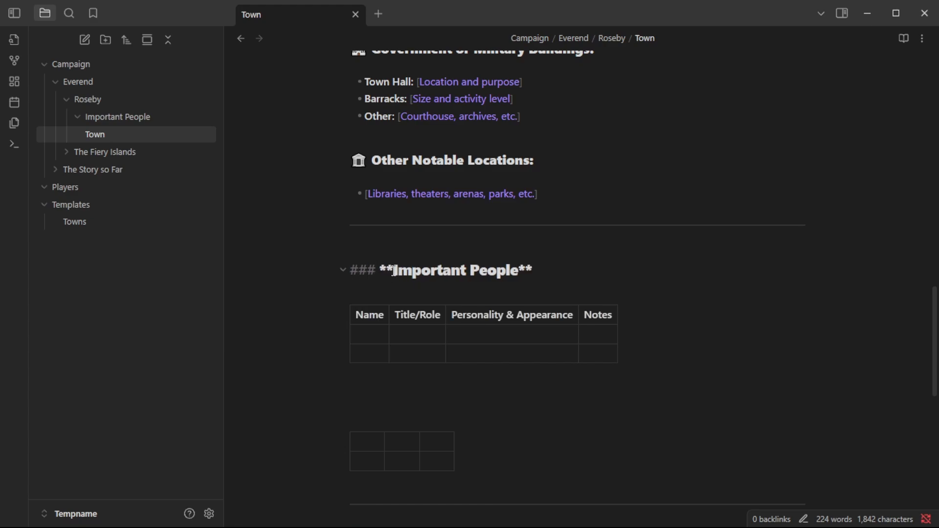
pyautogui.click(381, 272)
pyautogui.press('BackSpace')
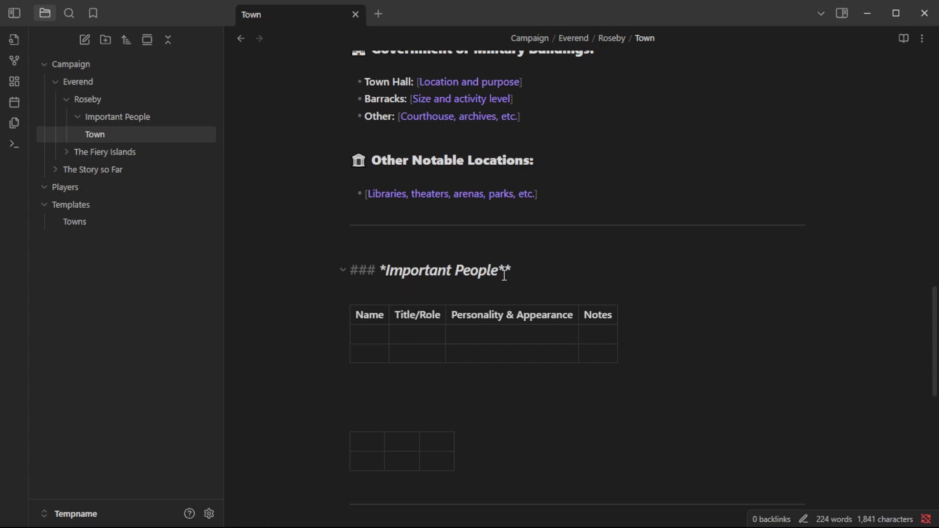
pyautogui.click(539, 287)
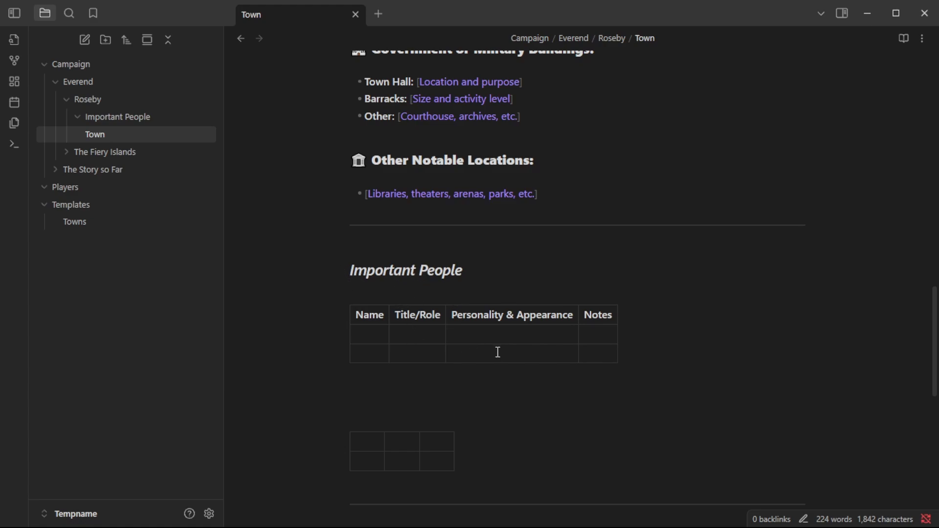
# - Review the Town note's general information, governance and location sections, and list the notes inside the Important People folder
pyautogui.scroll(15, 498, 352)
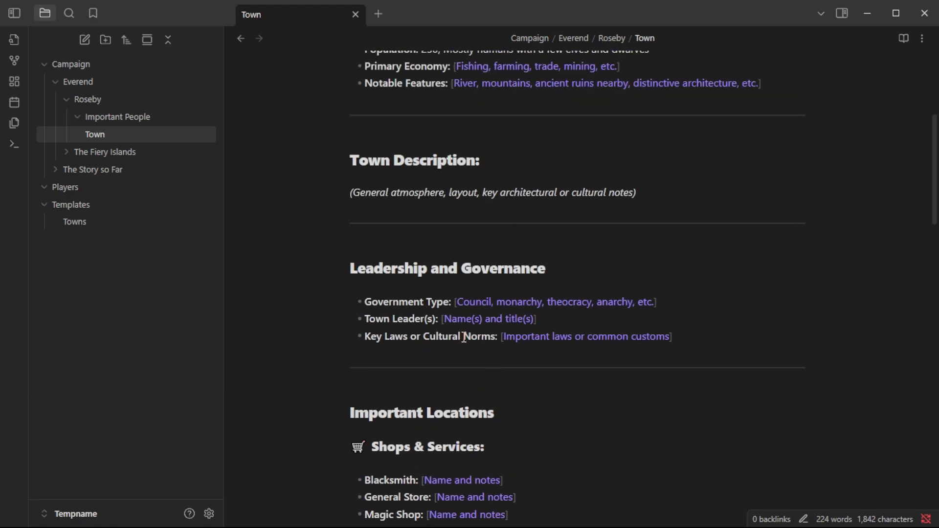
pyautogui.scroll(5, 464, 338)
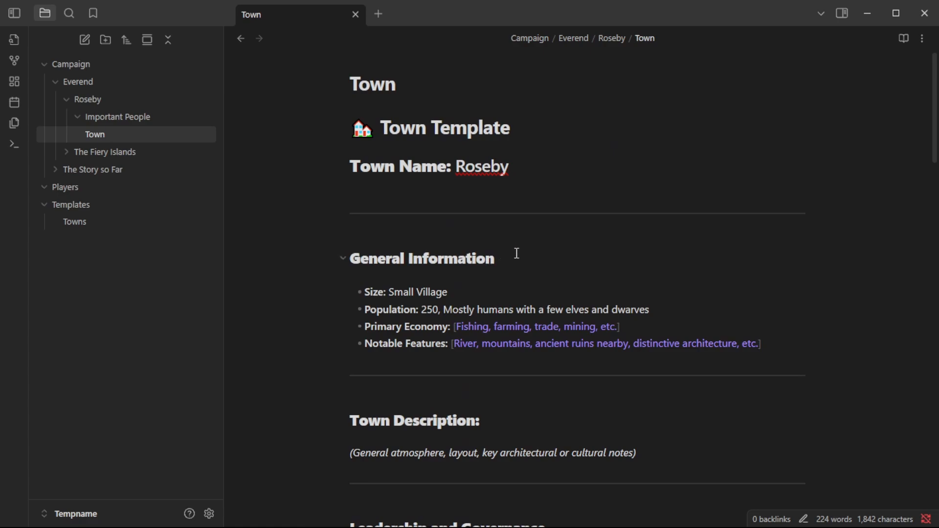
pyautogui.scroll(-5, 494, 260)
pyautogui.scroll(-5, 484, 267)
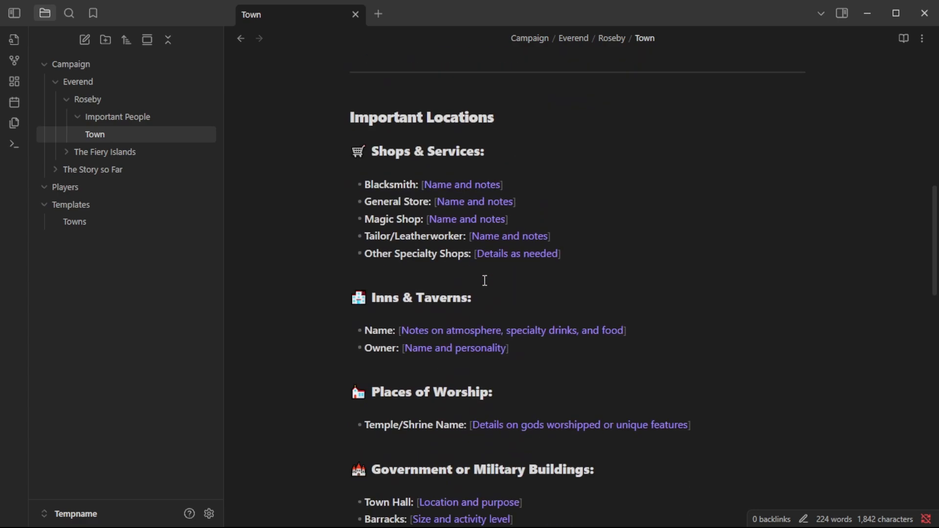
pyautogui.click(118, 116)
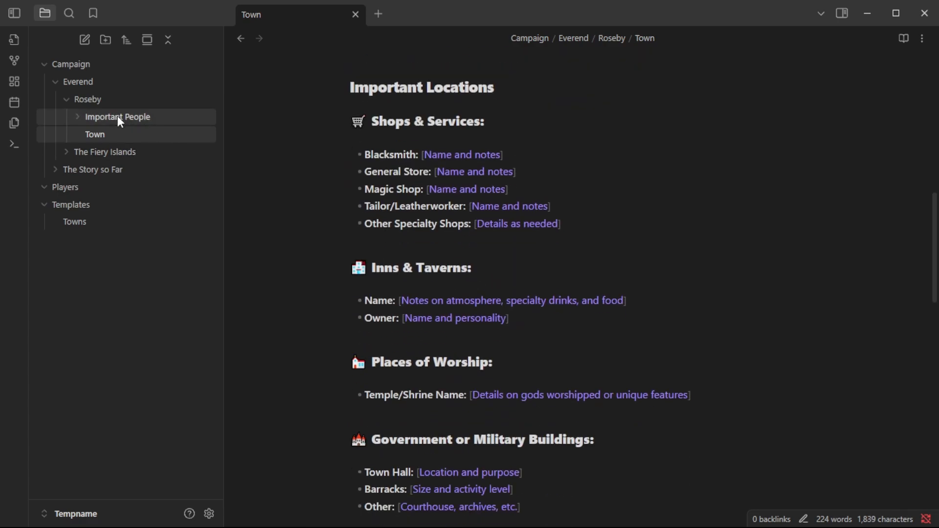
pyautogui.click(114, 121)
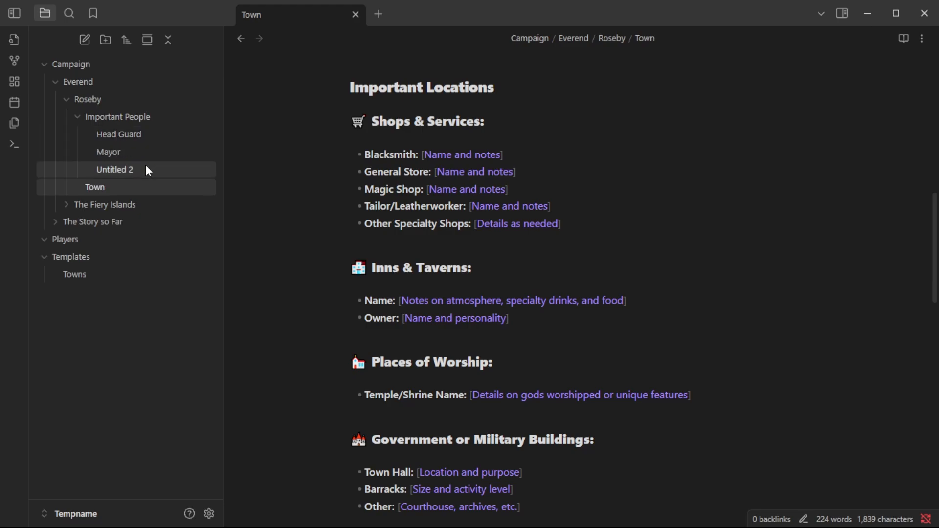
pyautogui.scroll(-1, 548, 302)
pyautogui.scroll(-3, 538, 298)
pyautogui.scroll(6, 519, 296)
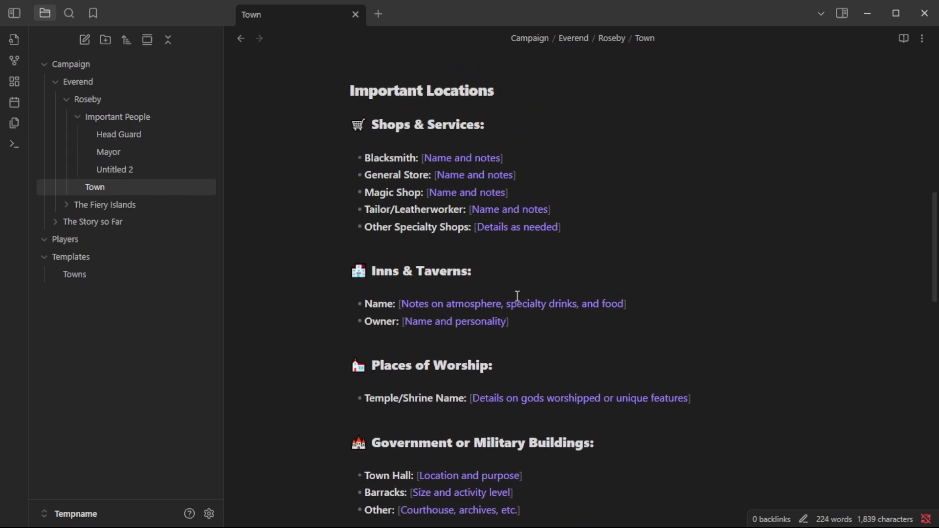
pyautogui.click(479, 288)
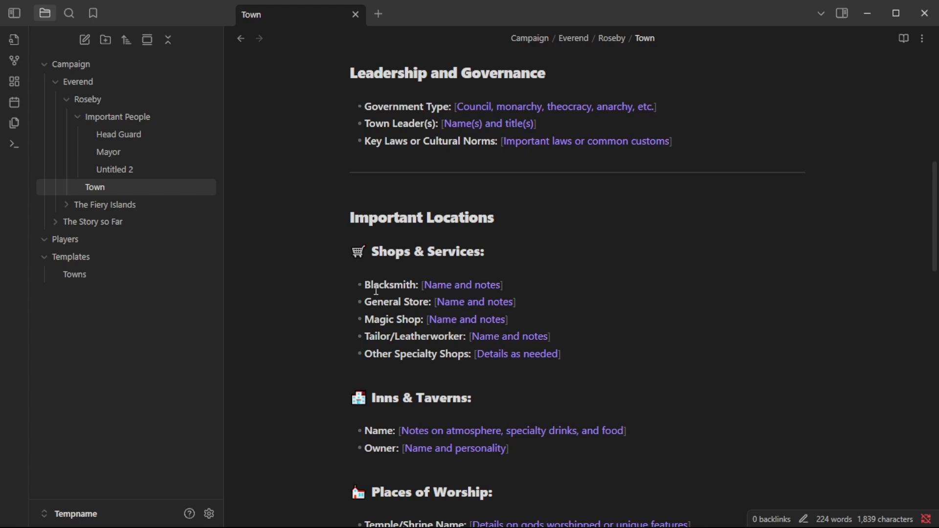
# - Replace the Blacksmith placeholder under Shops & Services, including its brackets, with "Thurgo The Blacksmith"
pyautogui.doubleClick(464, 287)
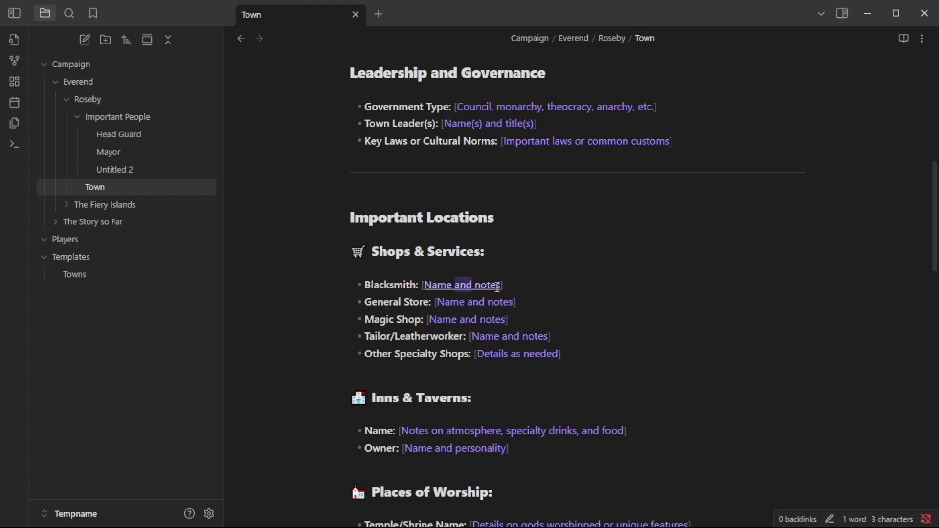
pyautogui.click(520, 287)
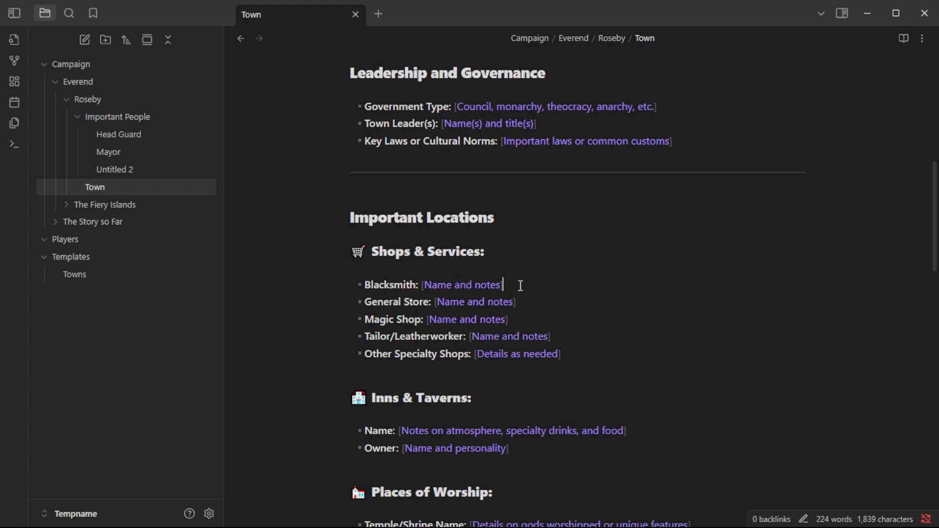
pyautogui.click(426, 288)
pyautogui.press('BackSpace')
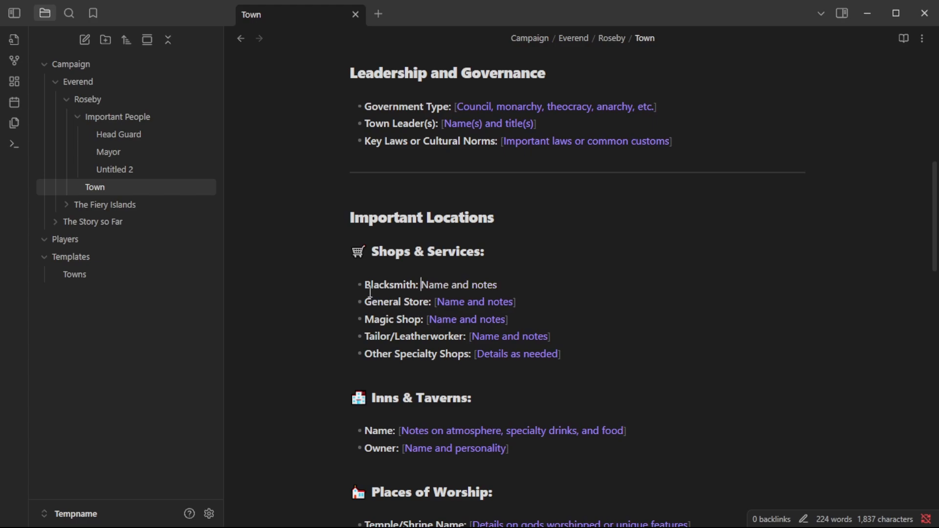
pyautogui.click(385, 289)
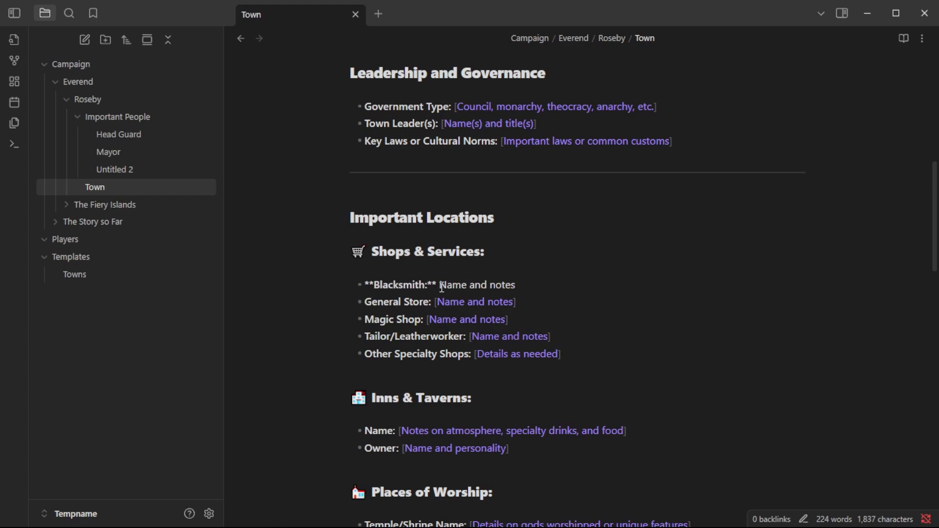
pyautogui.moveTo(535, 284); pyautogui.dragTo(423, 286)
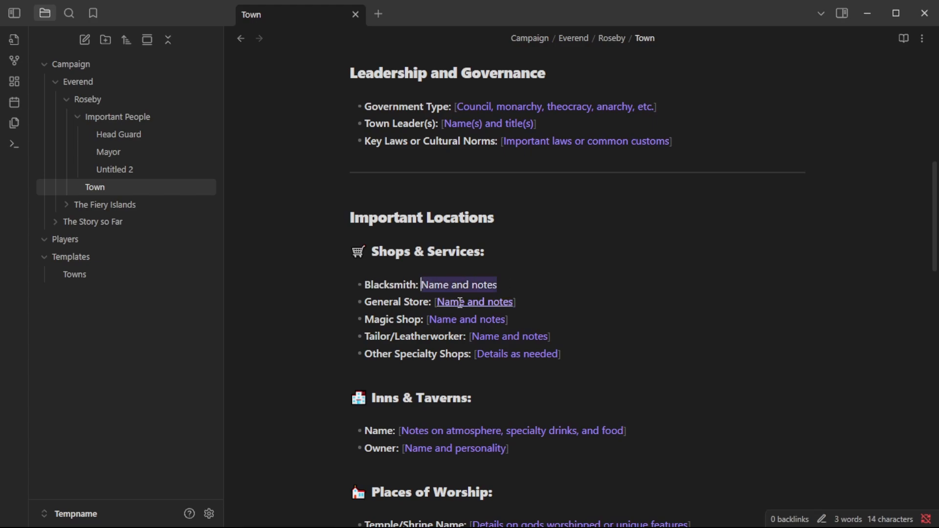
pyautogui.write('Thur')
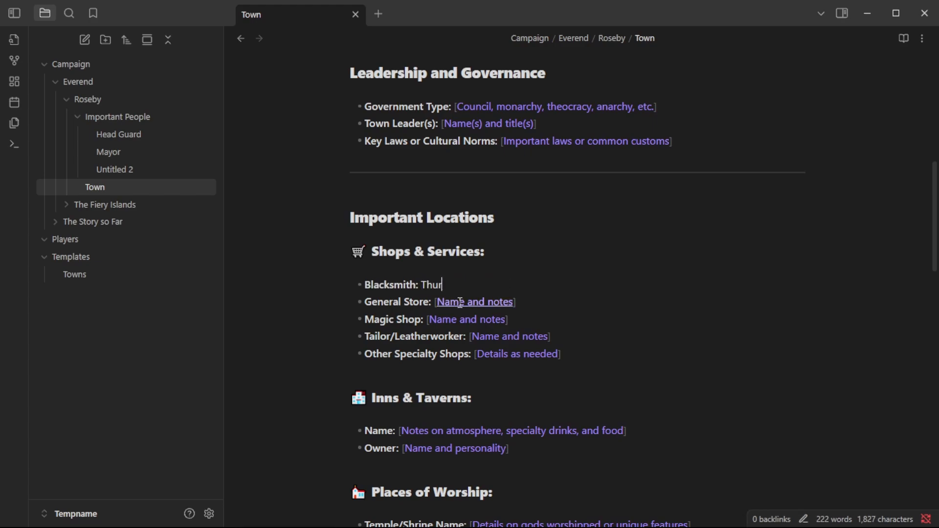
pyautogui.write('yo The Blacksmith')
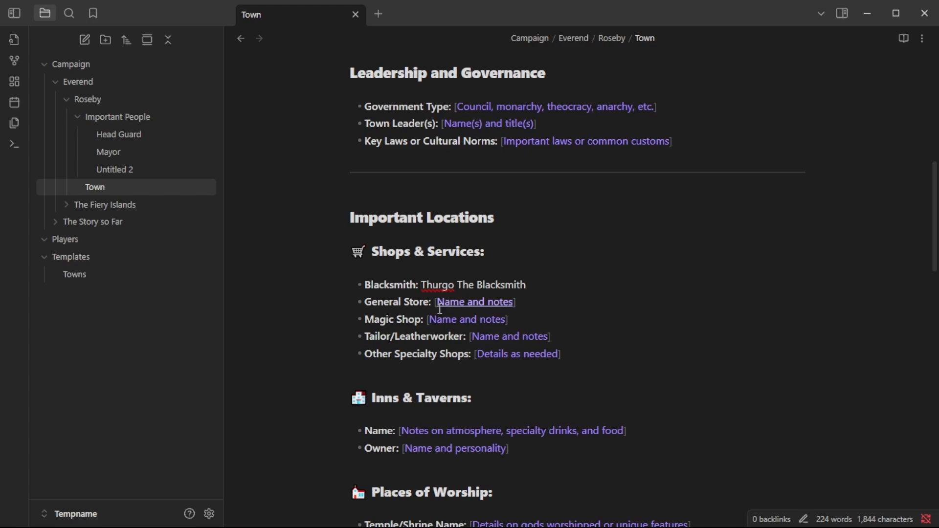
# - Turn "Thurgo The Blacksmith" into an internal link and create its note by following the link
pyautogui.write('[[')
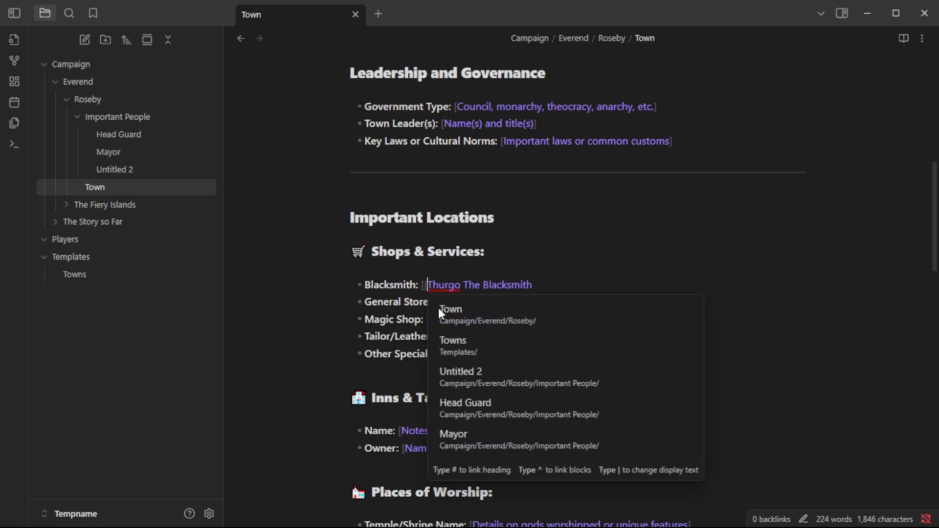
pyautogui.click(580, 285)
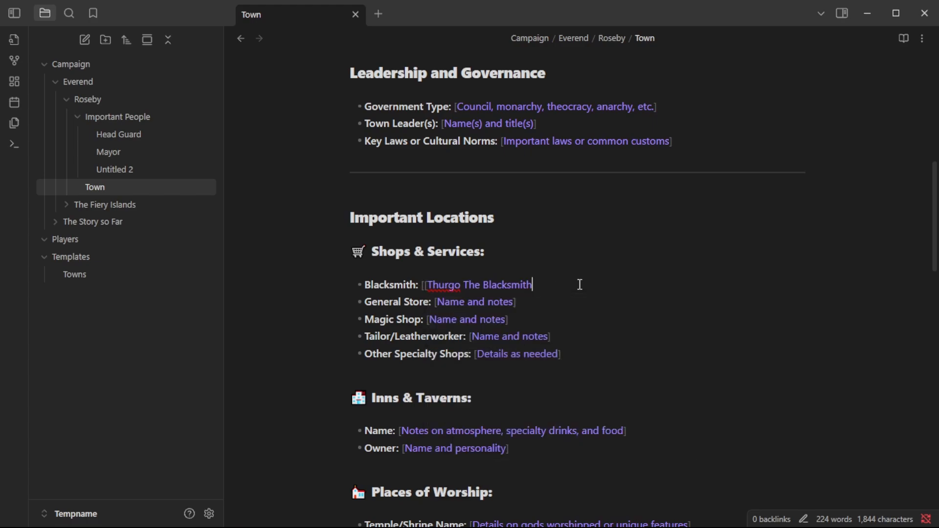
pyautogui.write(']]')
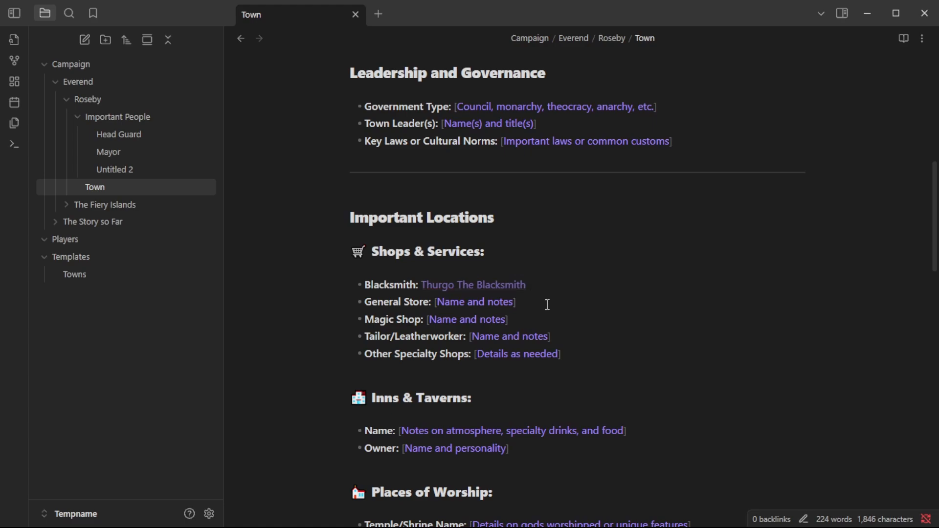
pyautogui.click(443, 286)
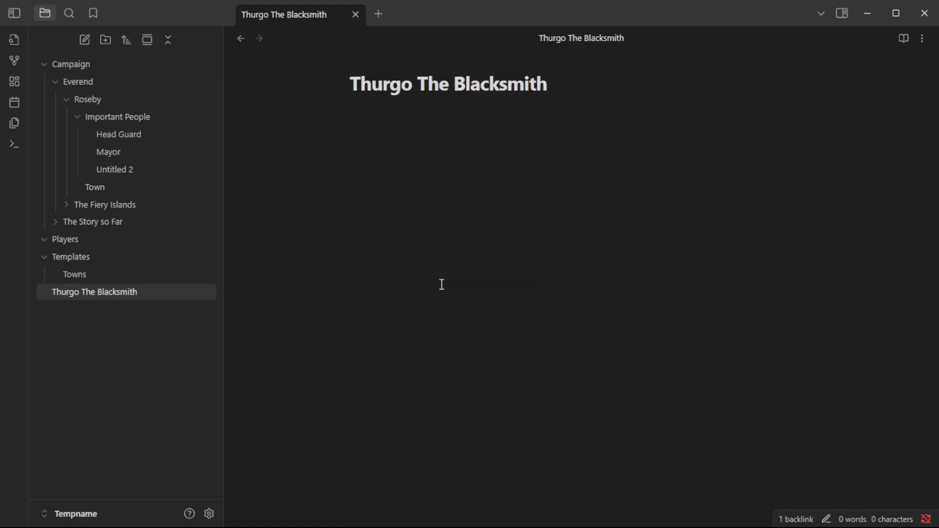
# - Move the Thurgo The Blacksmith note into Roseby's Important People folder and return to the Town note's Important Locations section
pyautogui.moveTo(76, 292); pyautogui.dragTo(122, 122)
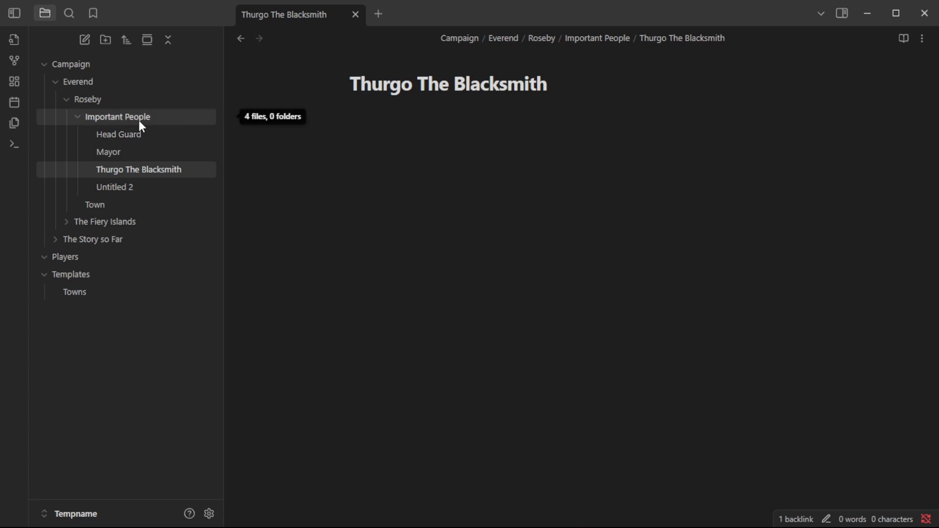
pyautogui.click(111, 202)
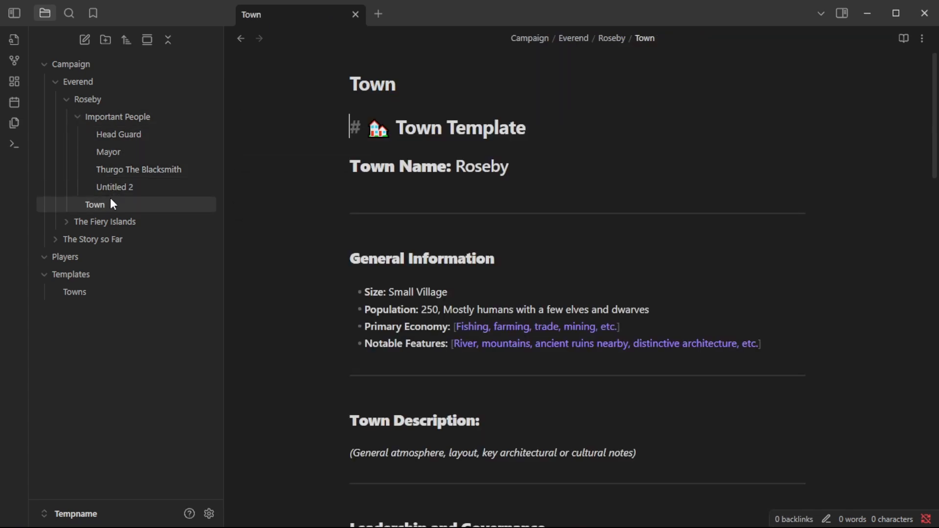
pyautogui.scroll(-15, 483, 369)
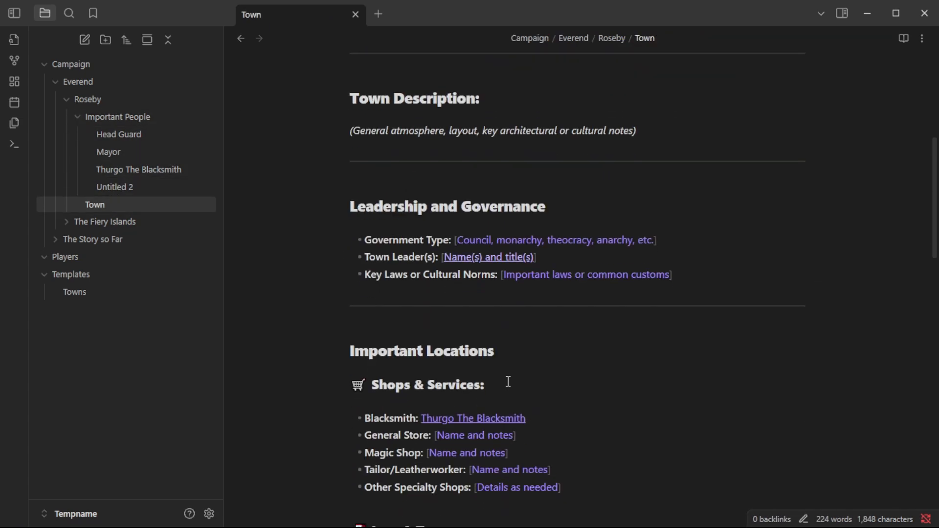
pyautogui.scroll(-5, 507, 342)
pyautogui.scroll(10, 471, 340)
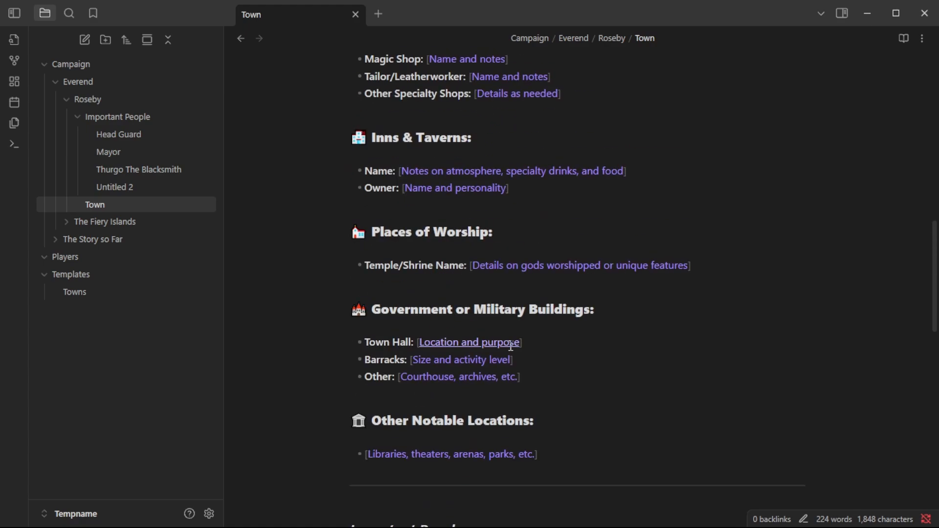
# - Create a new untitled note in The Story so Far folder
pyautogui.click(97, 242)
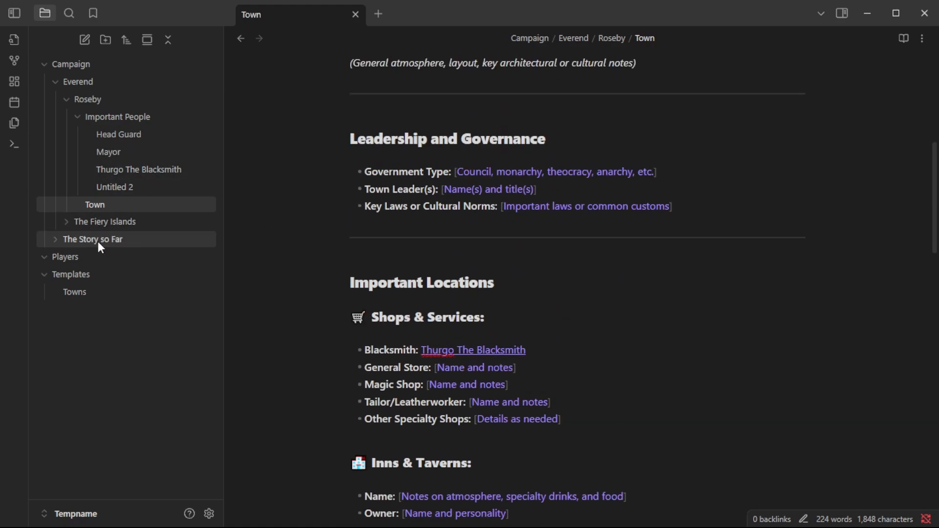
pyautogui.rightClick(120, 241)
pyautogui.click(152, 249)
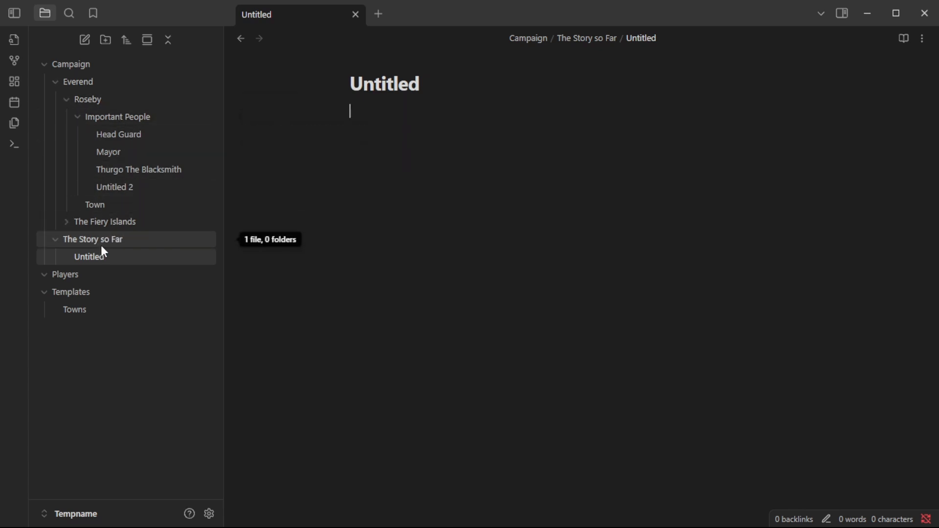
# - Collapse the Everend folder and create a new canvas in The Story so Far folder
pyautogui.click(109, 82)
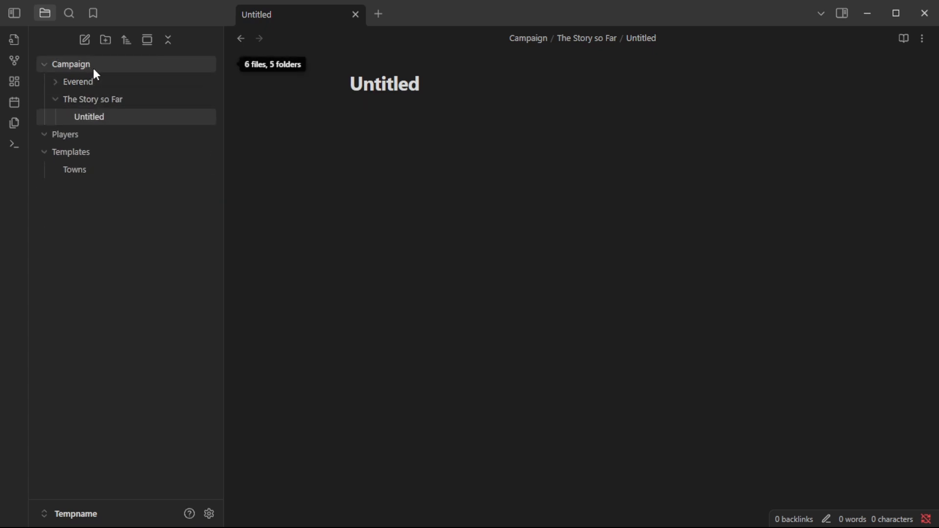
pyautogui.rightClick(107, 104)
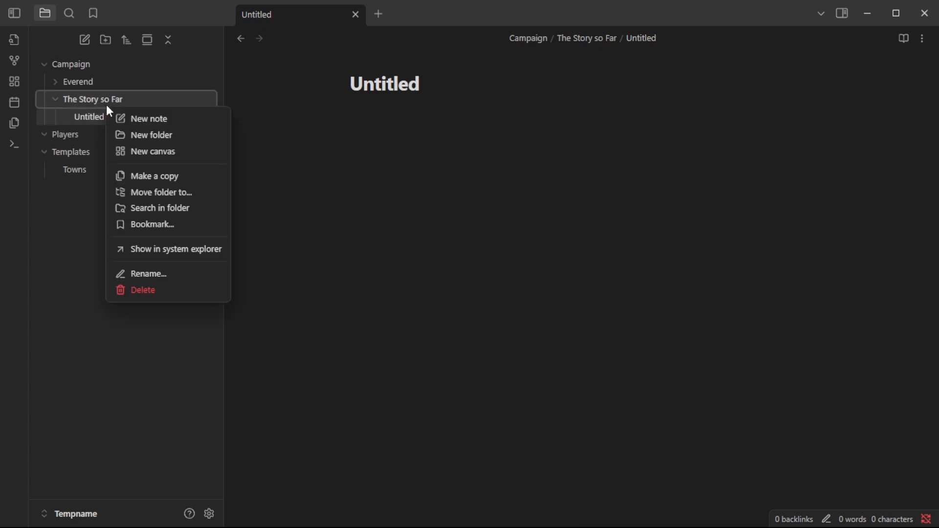
pyautogui.click(171, 155)
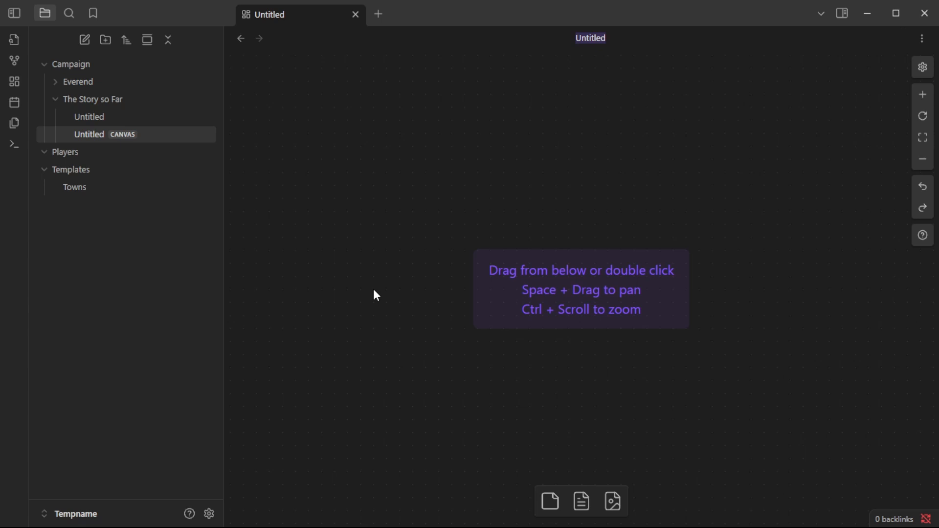
# - Add a card to the empty canvas with the level-three heading "Started in an Inn"
pyautogui.rightClick(336, 288)
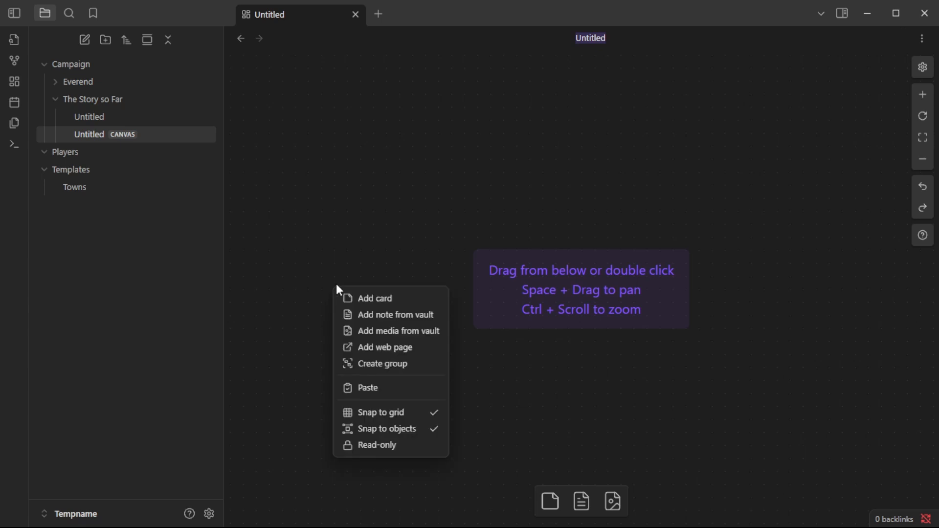
pyautogui.click(359, 297)
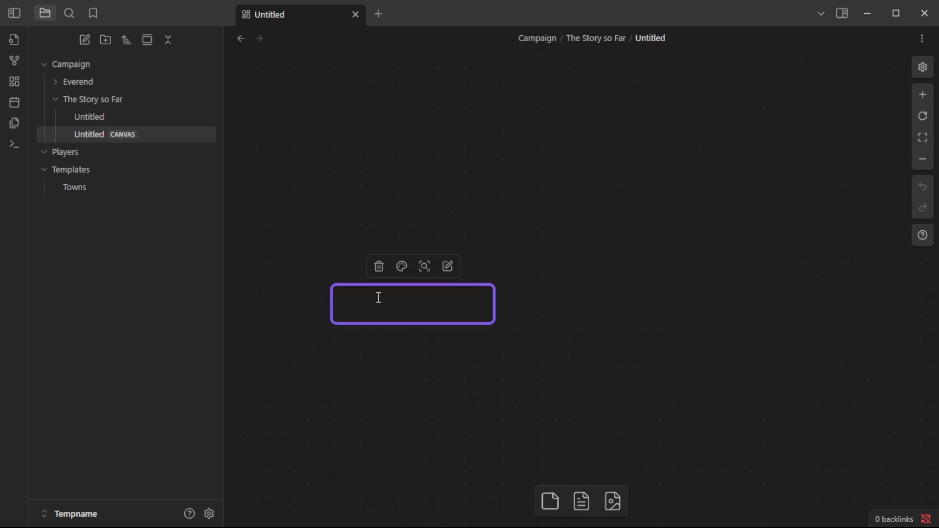
pyautogui.write('Started i')
pyautogui.press('BackSpace')
pyautogui.press('BackSpace')
pyautogui.press('BackSpace')
pyautogui.press('BackSpace')
pyautogui.press('BackSpace')
pyautogui.press('BackSpace')
pyautogui.press('BackSpace')
pyautogui.press('BackSpace')
pyautogui.press('BackSpace')
pyautogui.write('### Started in an ')
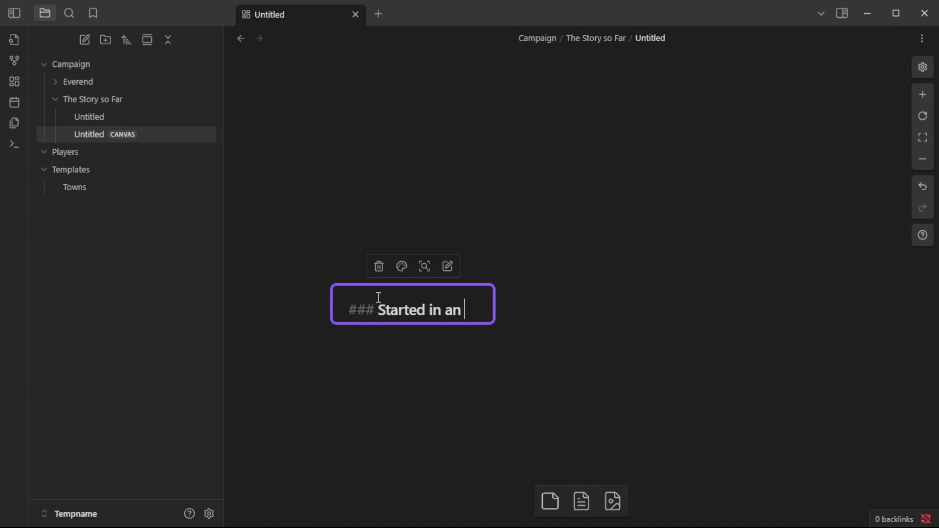
pyautogui.write('Inn')
pyautogui.click(512, 339)
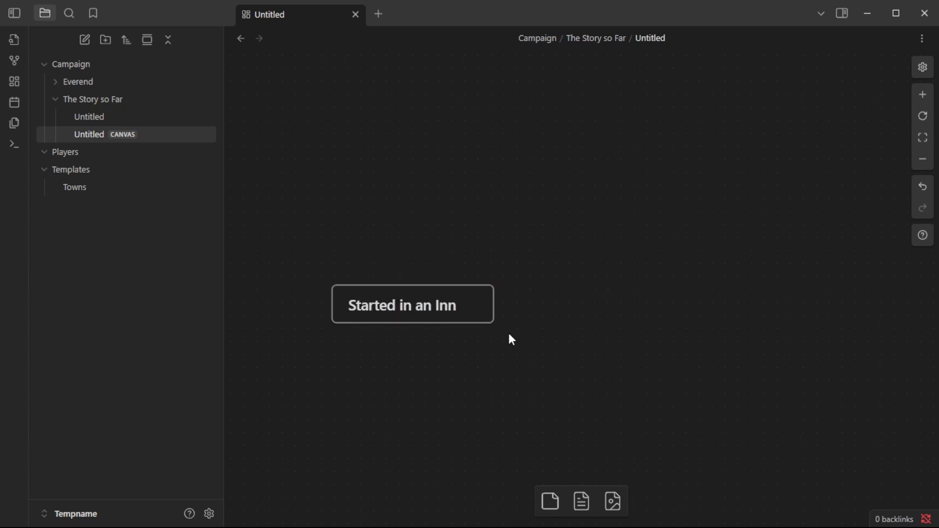
# - Enlarge the "Started in an Inn" card and add the indented line "The Iron Bucket" beneath its heading
pyautogui.moveTo(495, 320); pyautogui.dragTo(515, 378)
pyautogui.doubleClick(476, 350)
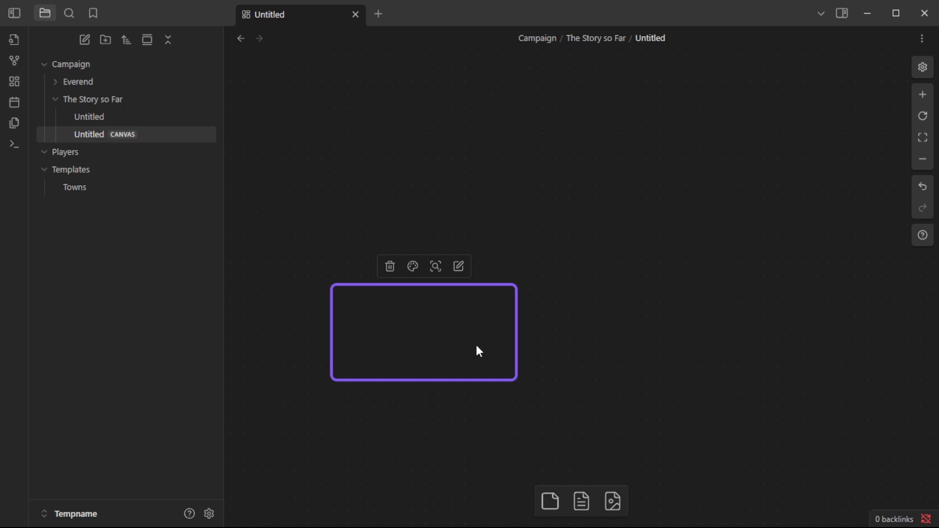
pyautogui.press('Return')
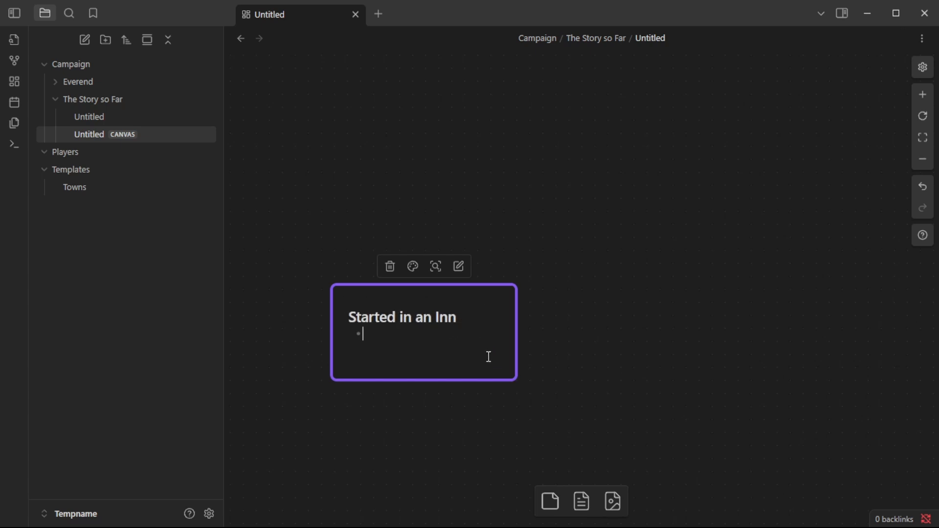
pyautogui.write('-')
pyautogui.press('BackSpace')
pyautogui.press('BackSpace')
pyautogui.press('Tab')
pyautogui.write('Iron')
pyautogui.press('BackSpace')
pyautogui.press('BackSpace')
pyautogui.press('BackSpace')
pyautogui.press('BackSpace')
pyautogui.press('BackSpace')
pyautogui.write('The Iron Bucket')
pyautogui.press('Return')
# - Add the bullets "Met a Dwarf" and "Thing s that occured" to the inn card, and make it tall enough to show them
pyautogui.write('- Met ')
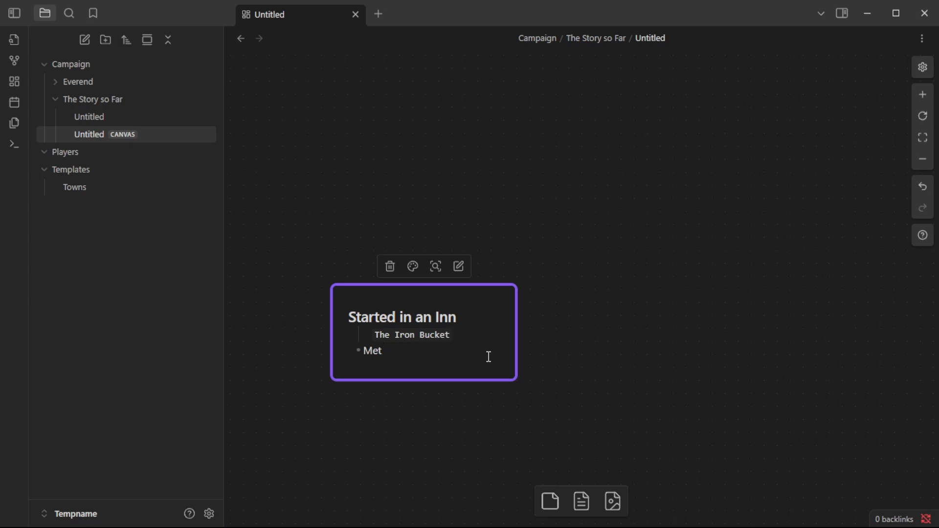
pyautogui.write('a Dwarf')
pyautogui.press('Return')
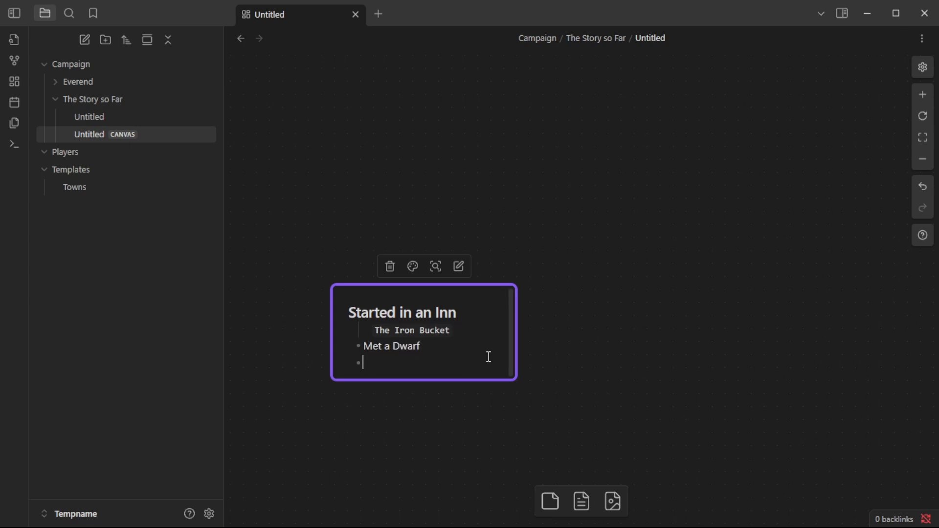
pyautogui.write('Things')
pyautogui.press('BackSpace')
pyautogui.write('s that occured')
pyautogui.click(701, 356)
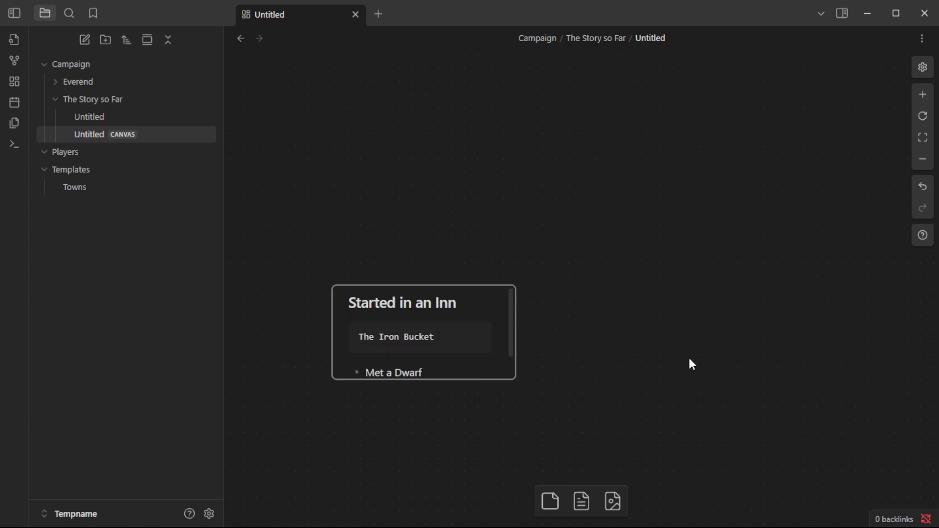
pyautogui.moveTo(515, 379); pyautogui.dragTo(514, 432)
pyautogui.click(584, 400)
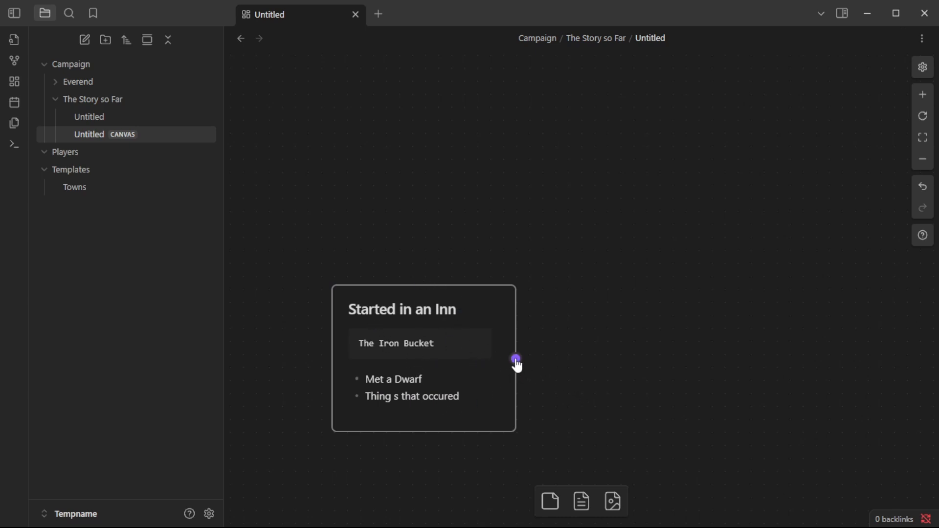
# - Draw an arrow from the inn card to a new card containing "General Store"
pyautogui.moveTo(516, 359); pyautogui.dragTo(606, 356)
pyautogui.click(627, 370)
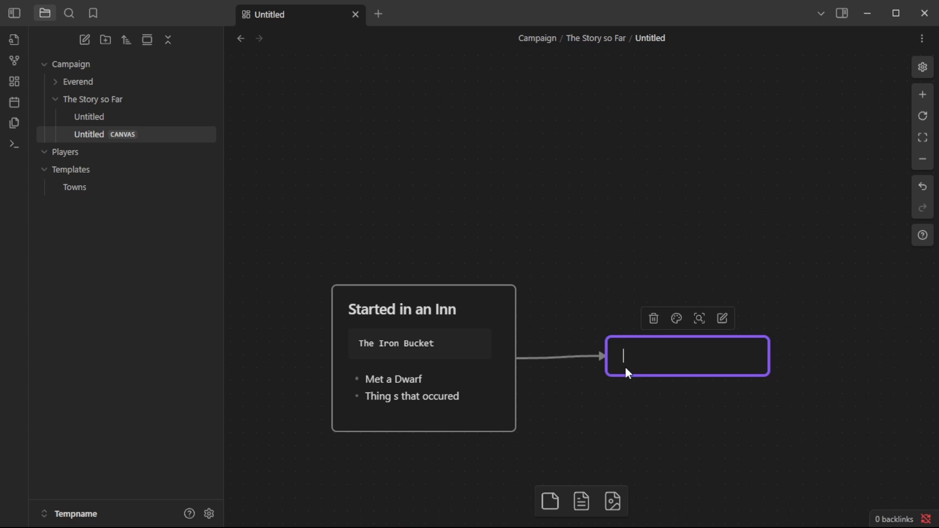
pyautogui.write('General Store')
pyautogui.press('Return')
pyautogui.click(902, 366)
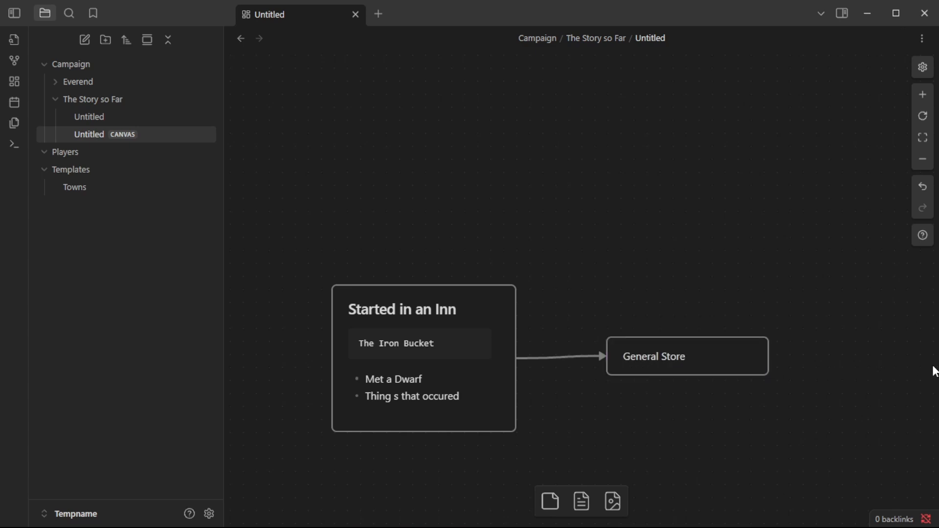
# - Draw an arrow from the General Store card to a new blank card beside it
pyautogui.moveTo(764, 362)
pyautogui.hscroll(2, 827, 371)
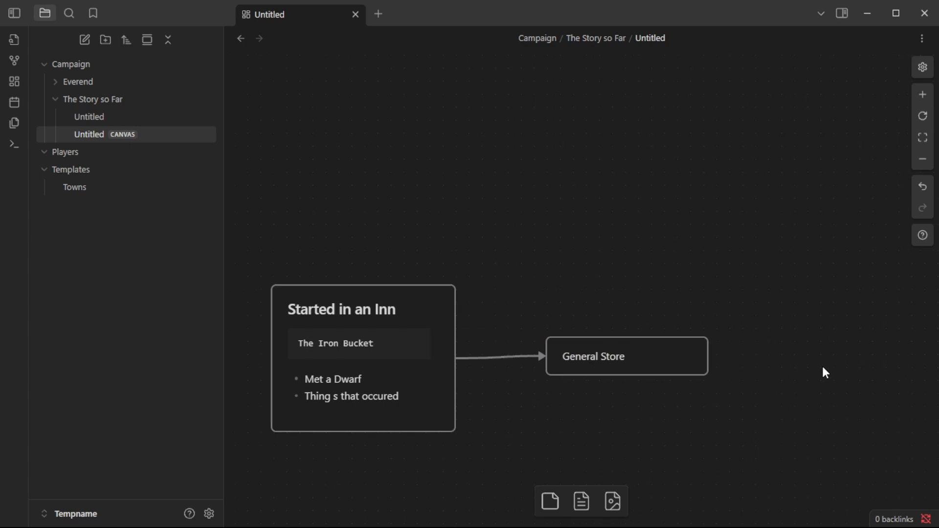
pyautogui.moveTo(648, 360); pyautogui.dragTo(707, 357)
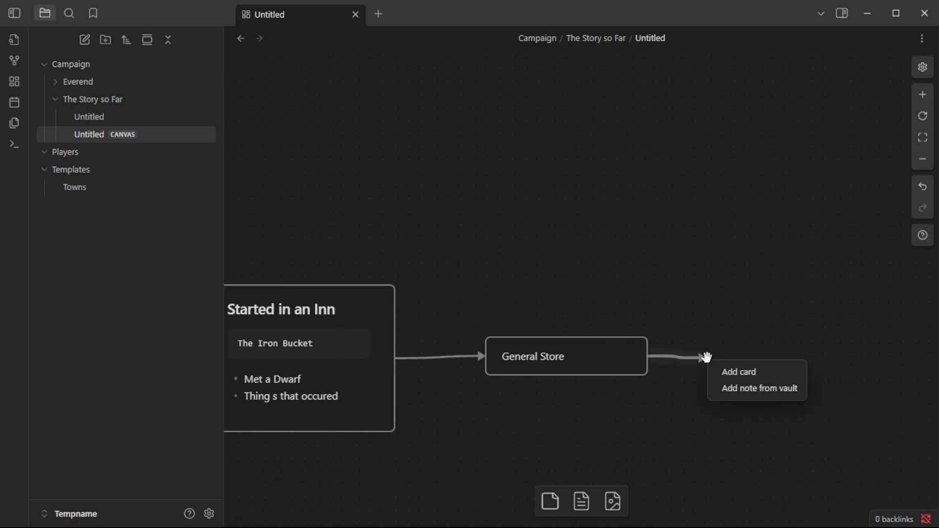
pyautogui.click(725, 371)
pyautogui.click(893, 334)
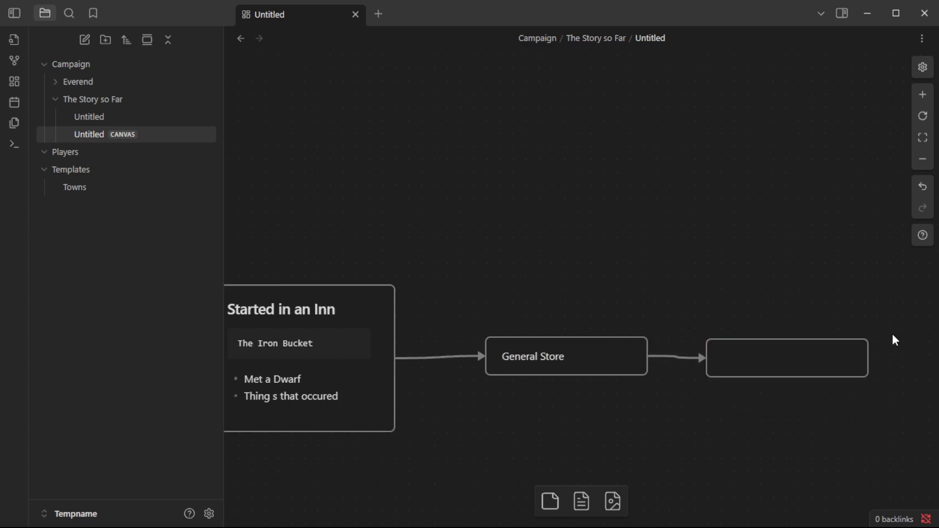
# - Draw arrows from the blank card after General Store to two new blank cards, one above it and one to its right
pyautogui.hscroll(1, 830, 322)
pyautogui.hscroll(4, 830, 323)
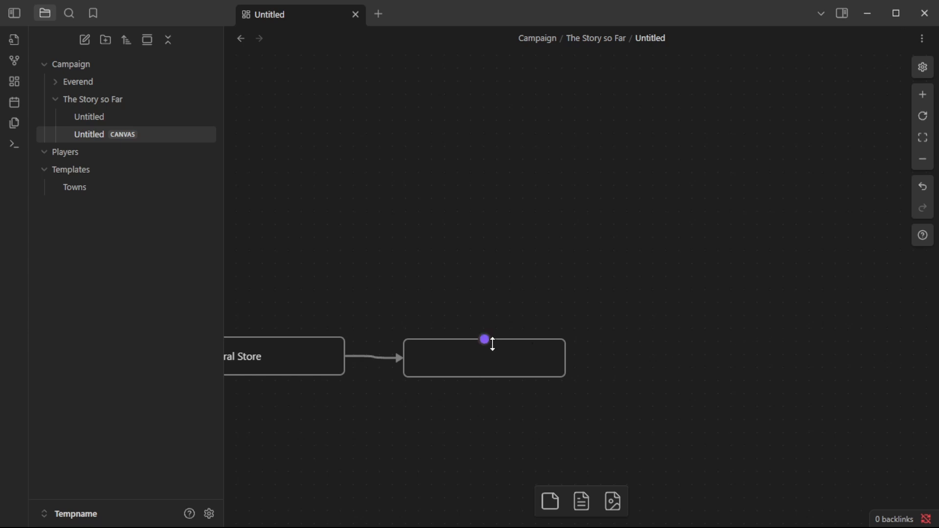
pyautogui.moveTo(486, 339); pyautogui.dragTo(489, 241)
pyautogui.click(523, 258)
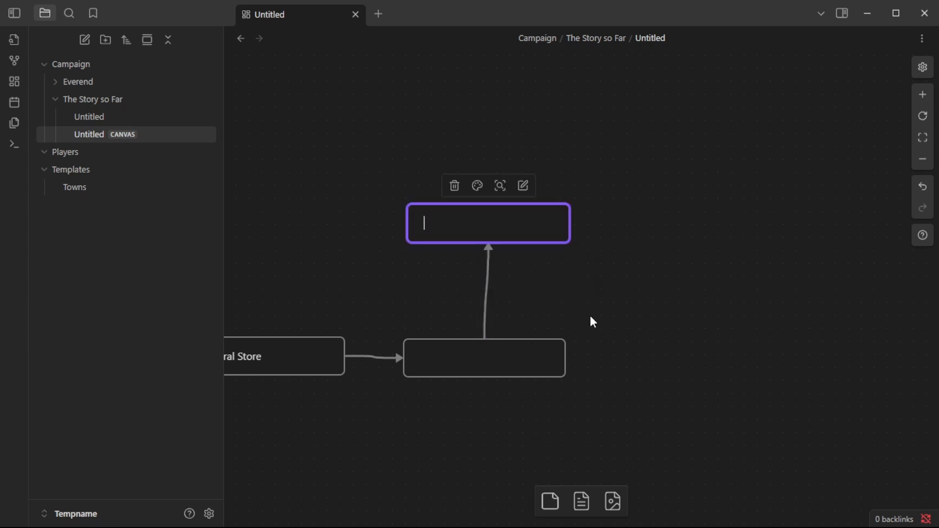
pyautogui.click(592, 328)
pyautogui.moveTo(566, 358); pyautogui.dragTo(670, 359)
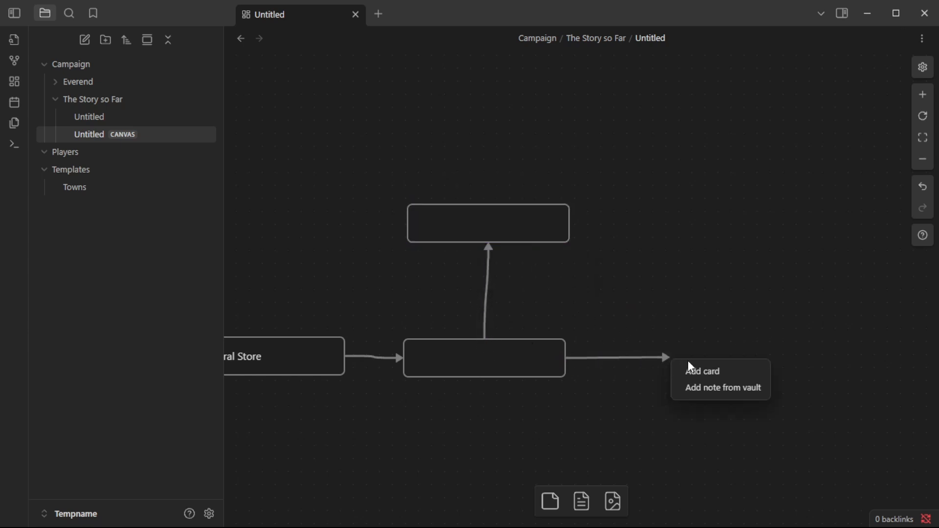
pyautogui.click(690, 370)
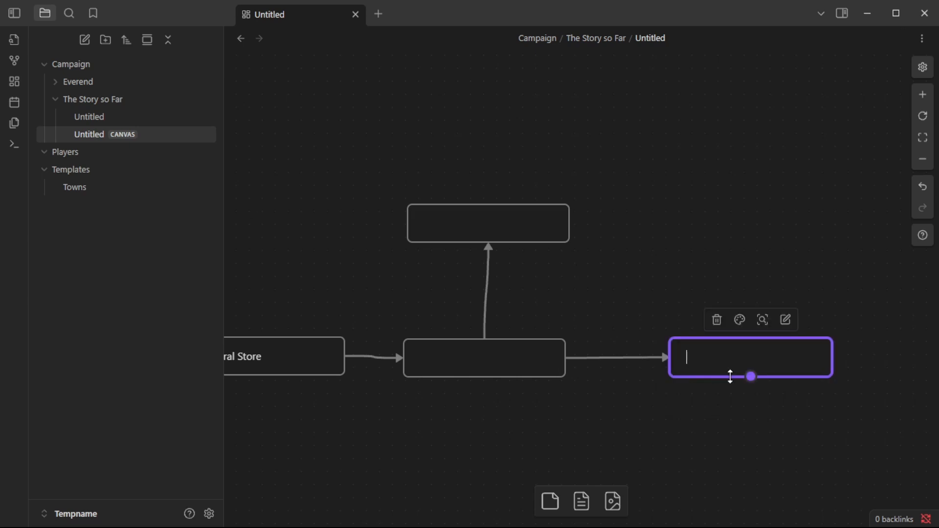
pyautogui.click(845, 369)
# - Draw an arrow from the rightmost blank card down to a new blank card, and another from that card to a blank card on its right
pyautogui.hscroll(5, 839, 361)
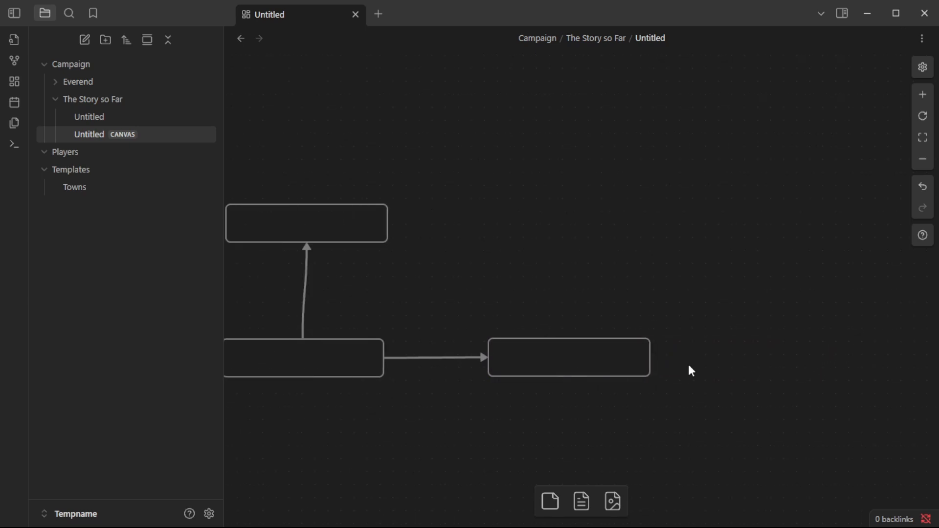
pyautogui.moveTo(570, 377); pyautogui.dragTo(580, 433)
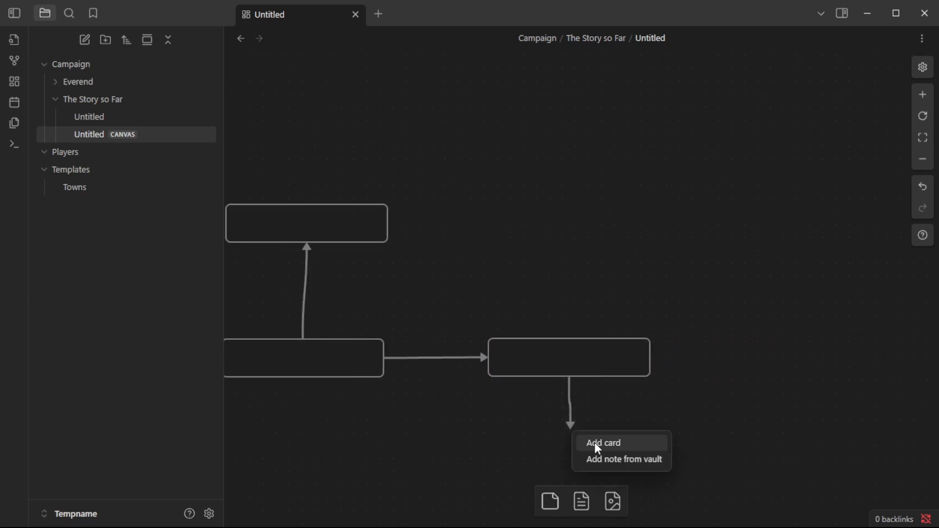
pyautogui.click(594, 442)
pyautogui.click(683, 457)
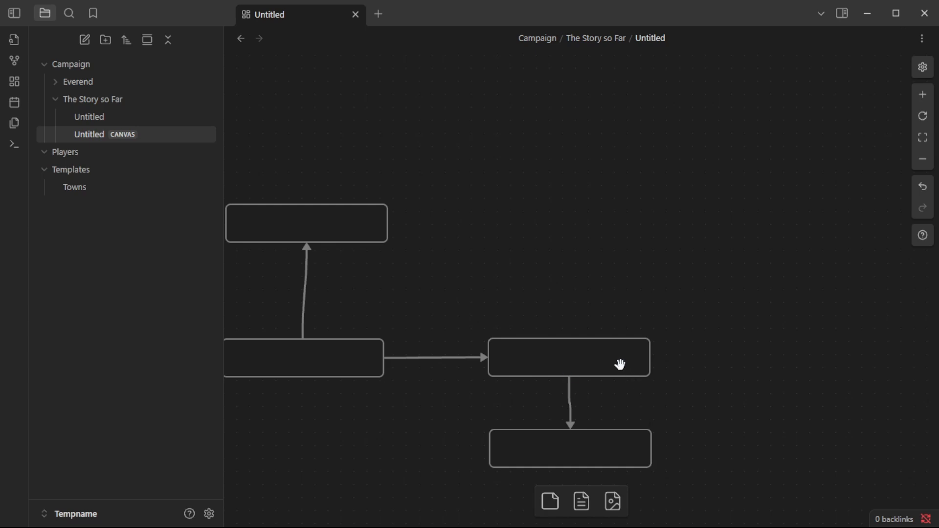
pyautogui.moveTo(658, 451); pyautogui.dragTo(803, 451)
pyautogui.click(828, 465)
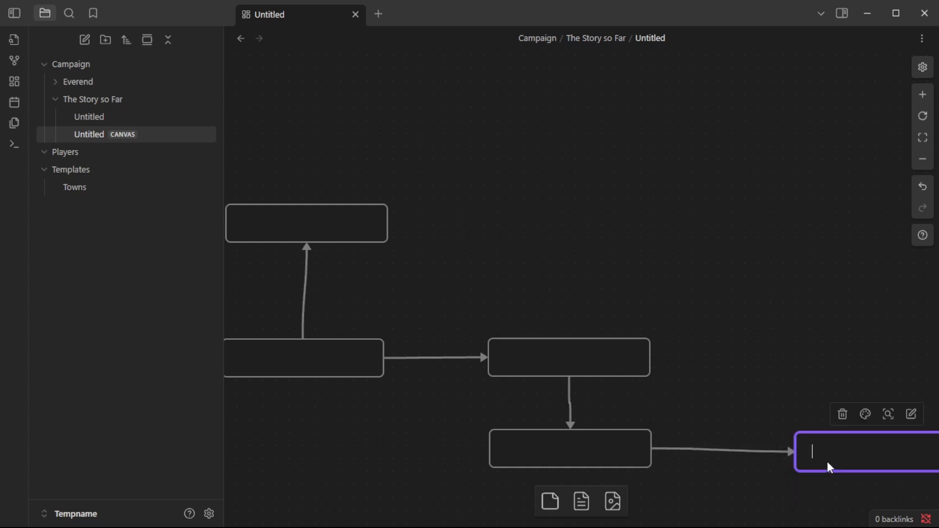
pyautogui.click(755, 416)
# - Examine the chain of linked cards from General Store to the last blank card
pyautogui.scroll(-2, 724, 382)
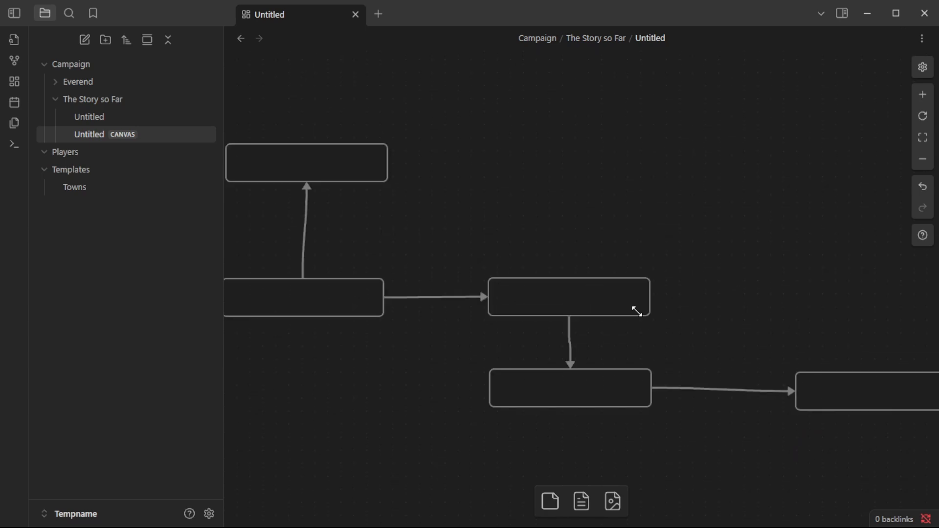
pyautogui.hscroll(-5, 462, 316)
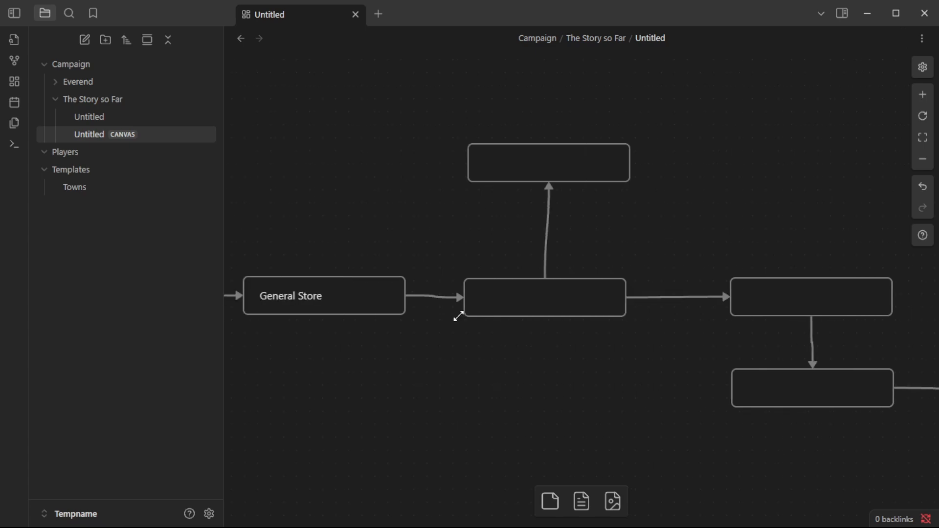
pyautogui.hscroll(11, 457, 317)
pyautogui.hscroll(-10, 478, 330)
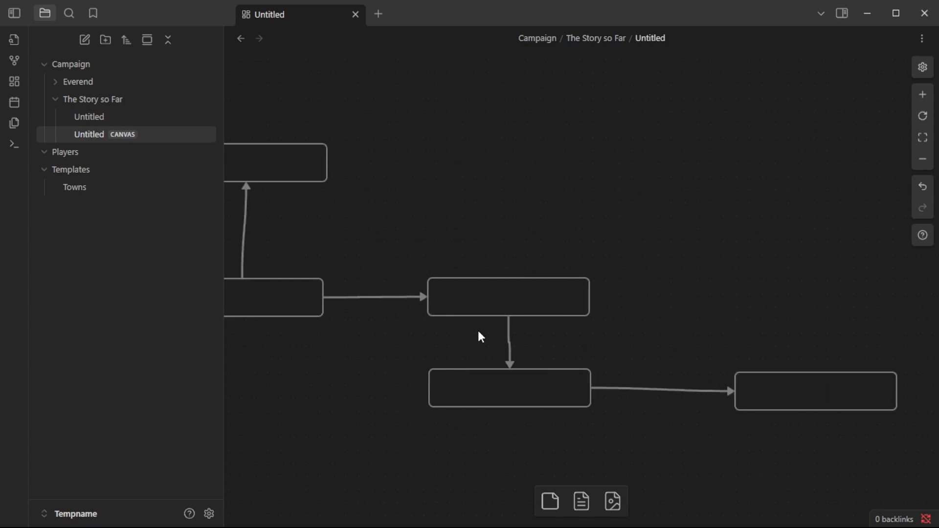
pyautogui.hscroll(1, 478, 336)
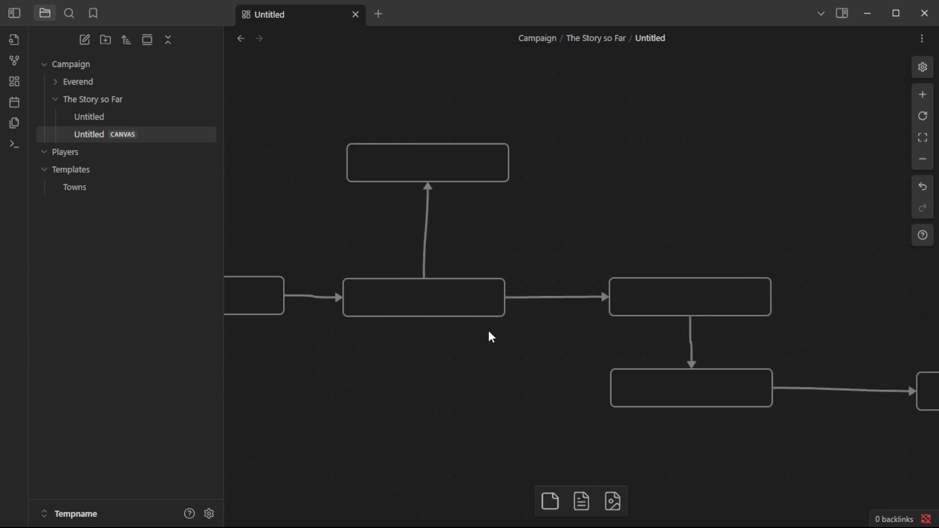
pyautogui.scroll(-4, 488, 335)
pyautogui.hscroll(-4, 488, 337)
pyautogui.scroll(2, 642, 332)
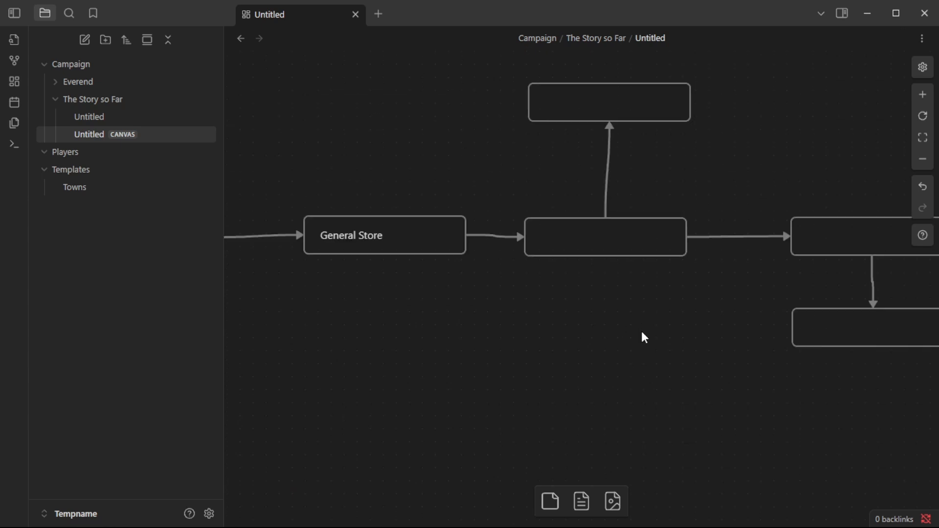
pyautogui.scroll(1, 641, 331)
pyautogui.hscroll(2, 644, 333)
pyautogui.hscroll(2, 645, 341)
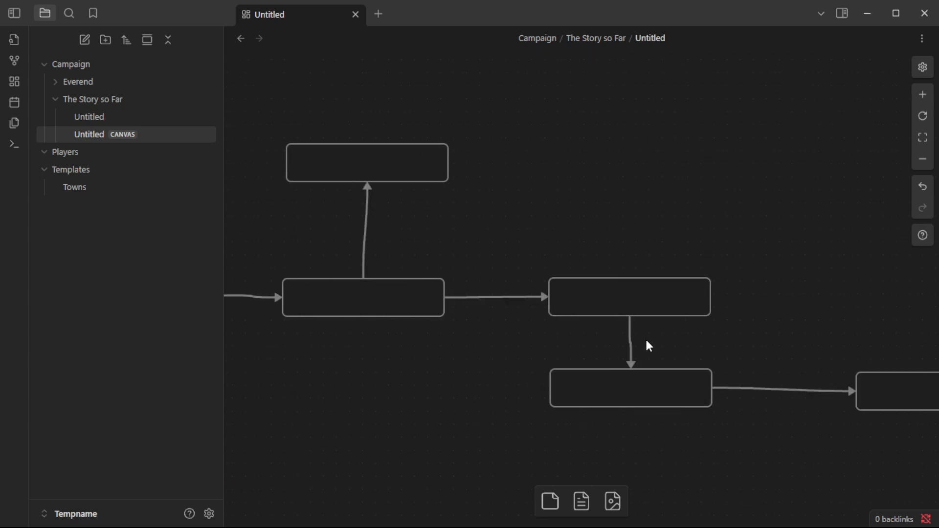
pyautogui.scroll(-1, 768, 365)
pyautogui.scroll(1, 762, 365)
# - Draw an arrow from the upper blank card up to a new card containing "Side Quest"
pyautogui.moveTo(367, 145); pyautogui.dragTo(389, 100)
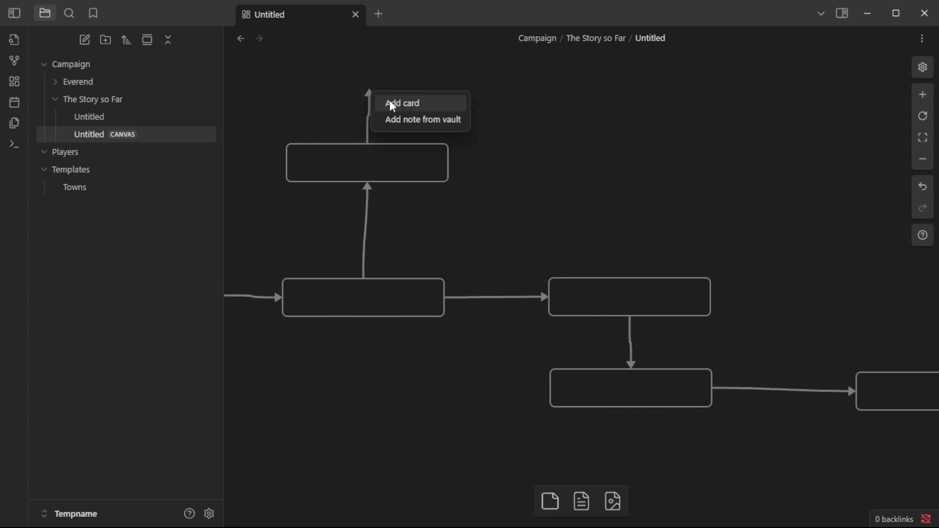
pyautogui.click(392, 102)
pyautogui.write('Side')
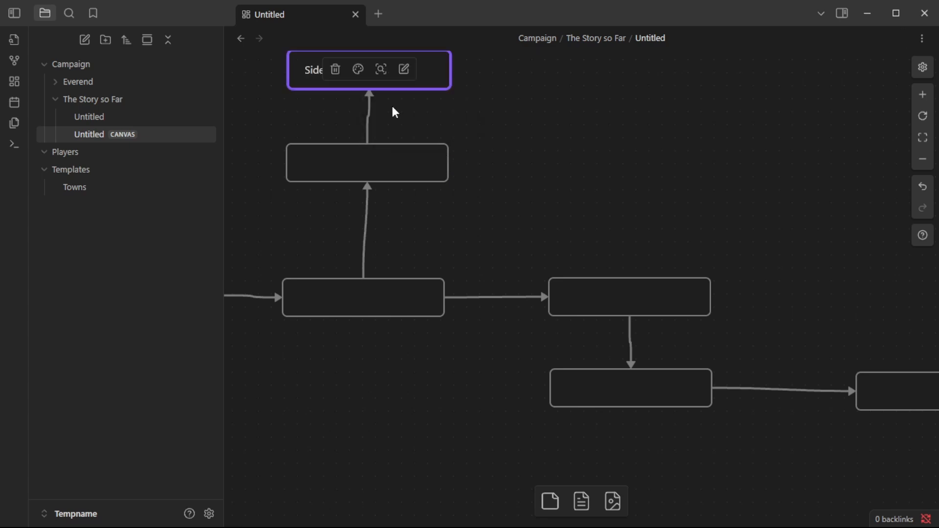
pyautogui.write(' Quest')
pyautogui.click(663, 183)
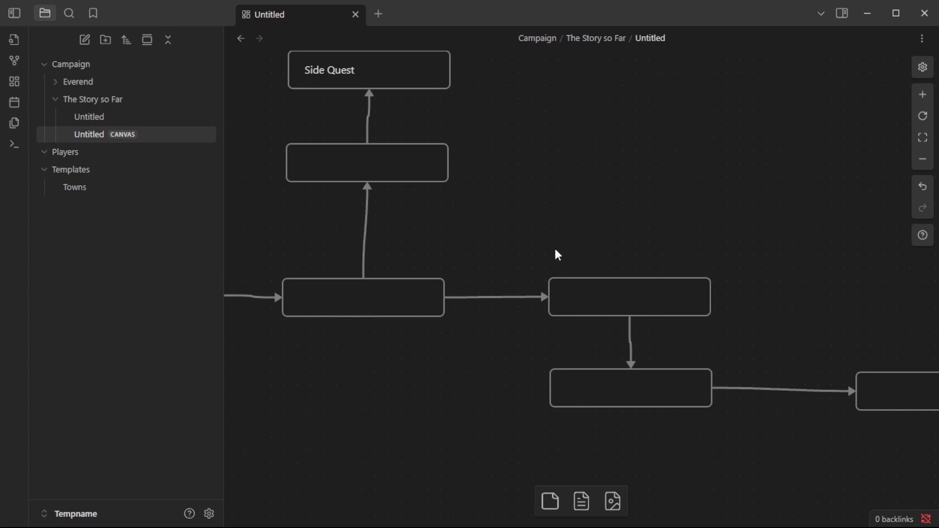
# - Turn the General Store card's text into the internal link "[[General Store]]"
pyautogui.hscroll(5, 550, 254)
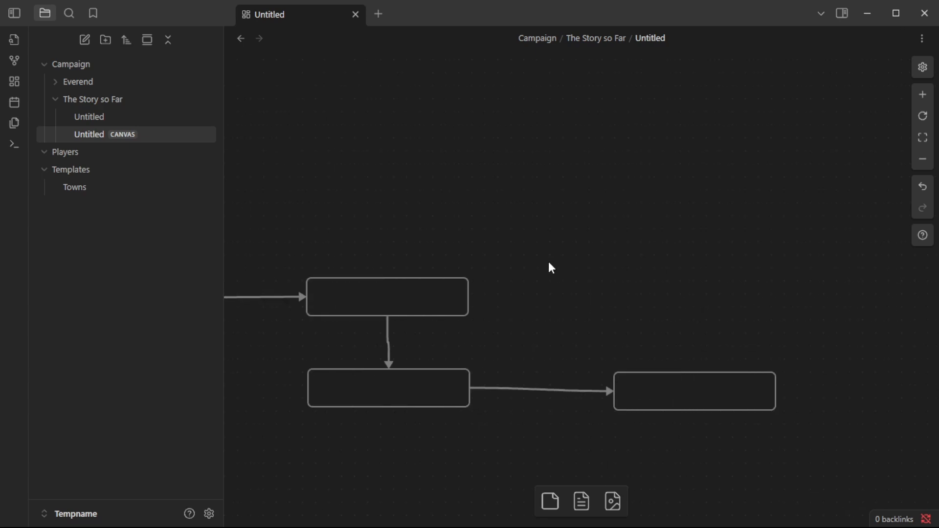
pyautogui.hscroll(-15, 549, 265)
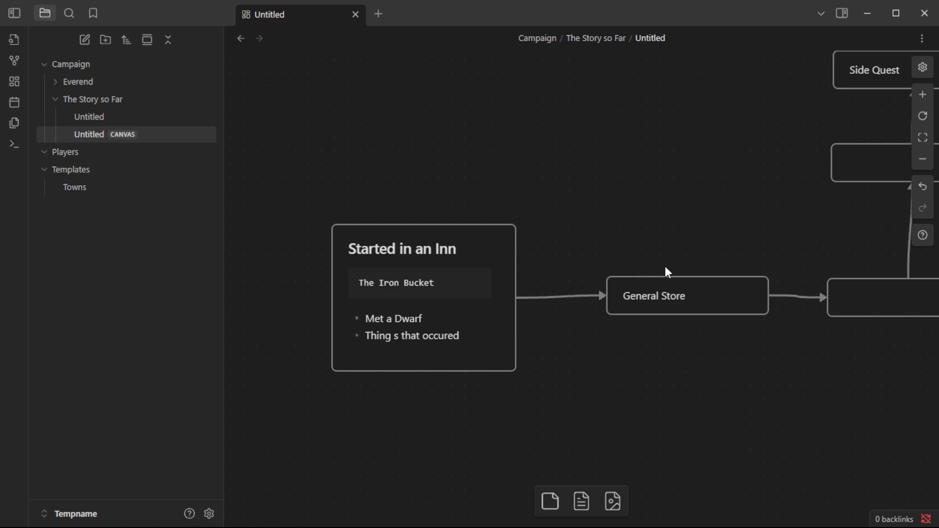
pyautogui.doubleClick(710, 302)
pyautogui.press('BackSpace')
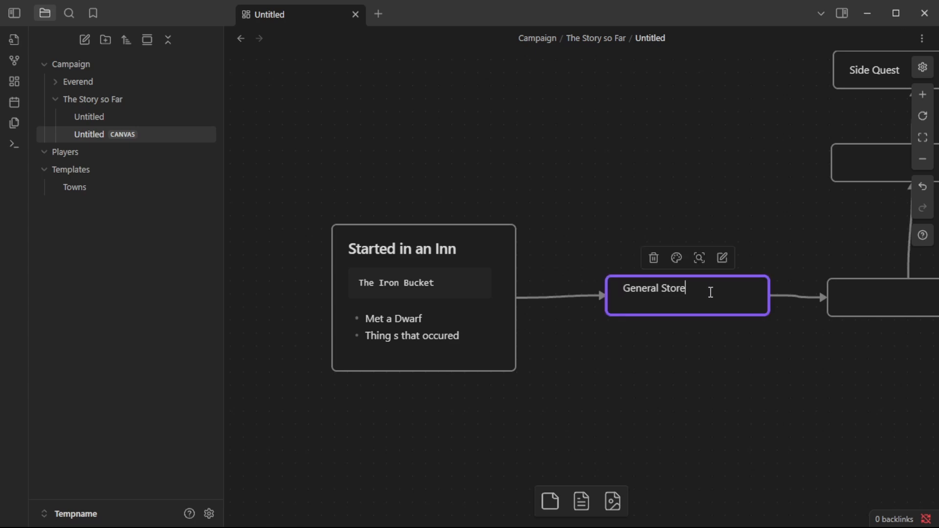
pyautogui.write(']]')
pyautogui.hotkey('ctrl', 'Left')
pyautogui.hotkey('ctrl', 'Left')
pyautogui.hotkey('ctrl', 'Left')
pyautogui.write('[[')
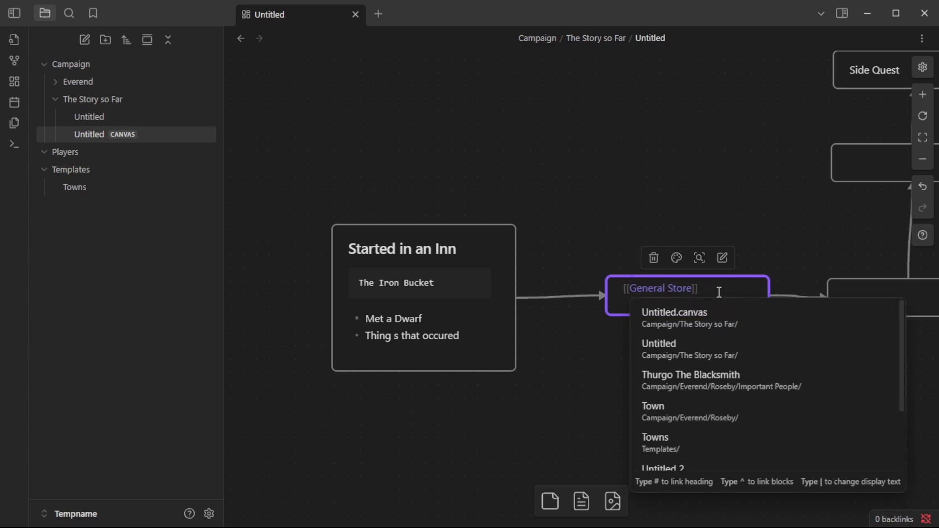
pyautogui.click(765, 263)
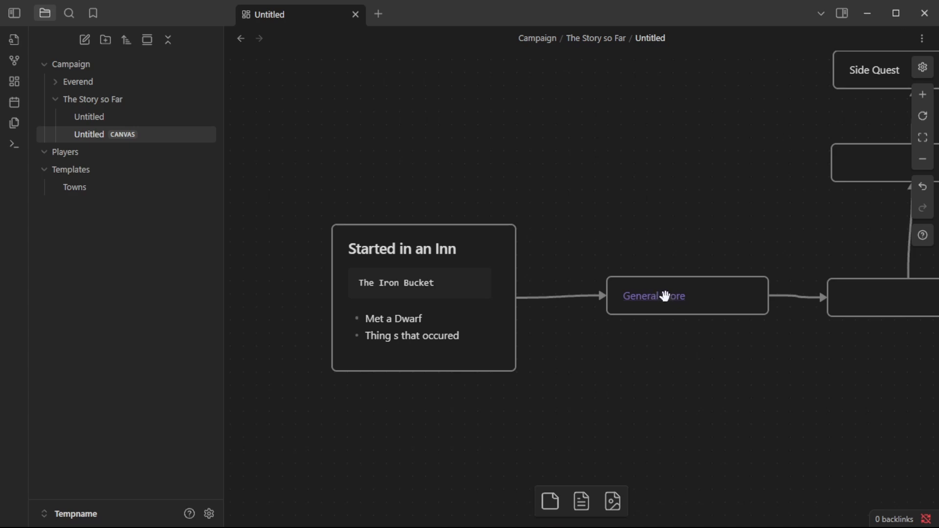
# - Create and open the General Store note from the link in its card
pyautogui.hscroll(5, 687, 289)
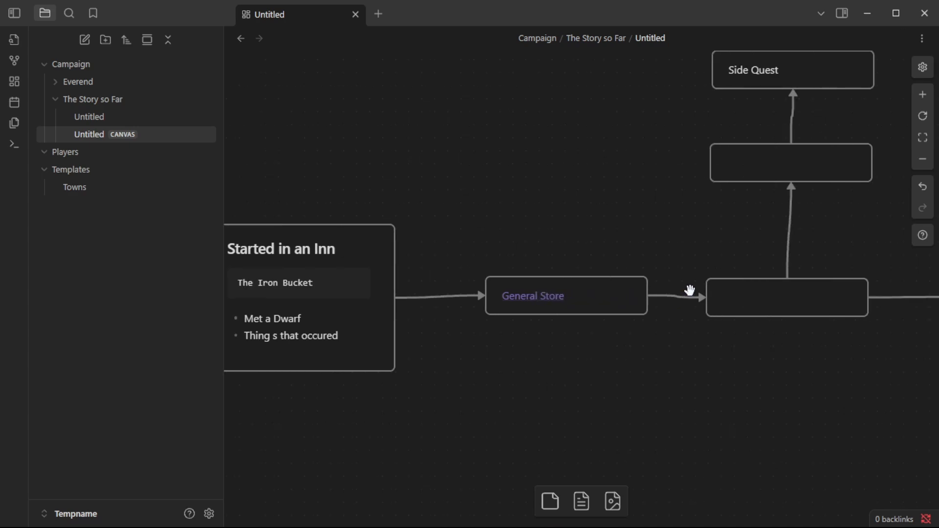
pyautogui.hscroll(7, 688, 291)
pyautogui.hscroll(-7, 636, 301)
pyautogui.hscroll(3, 602, 294)
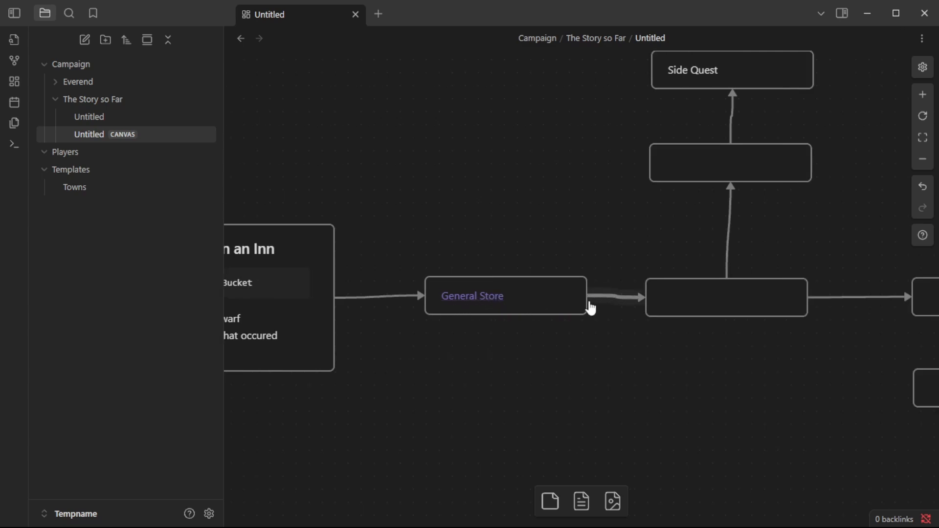
pyautogui.click(485, 299)
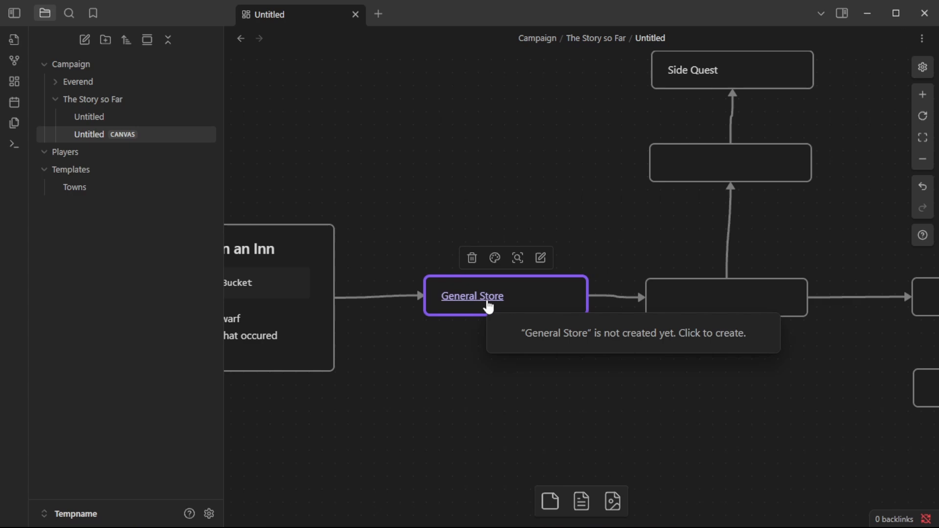
pyautogui.click(489, 303)
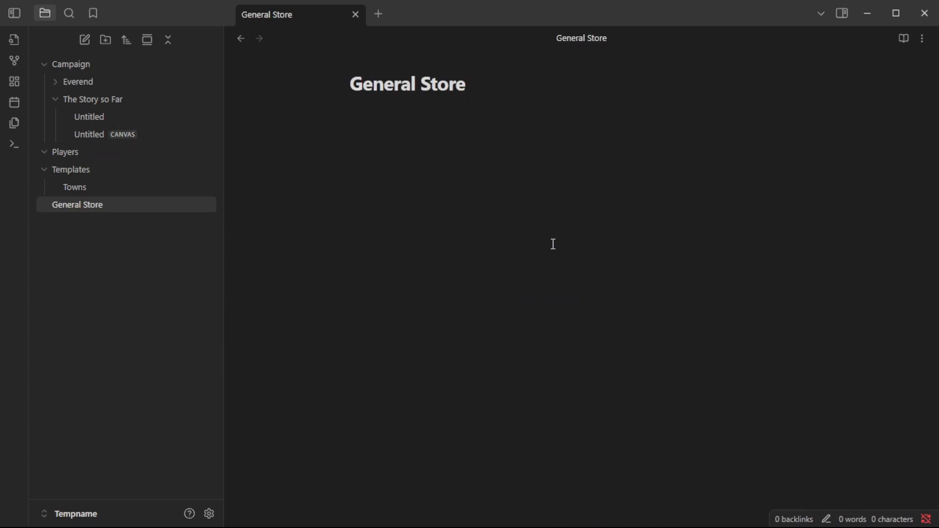
pyautogui.write('Name')
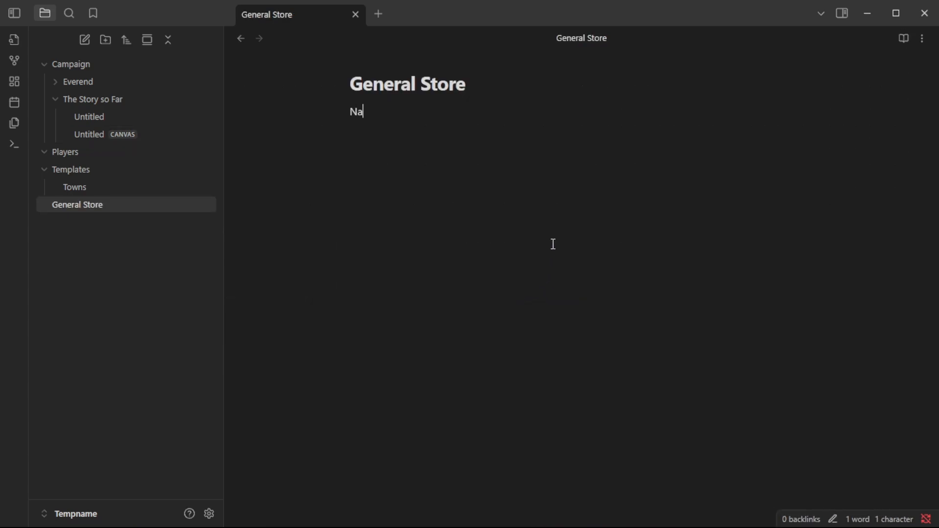
pyautogui.press('BackSpace')
pyautogui.press('BackSpace')
pyautogui.press('BackSpace')
pyautogui.press('BackSpace')
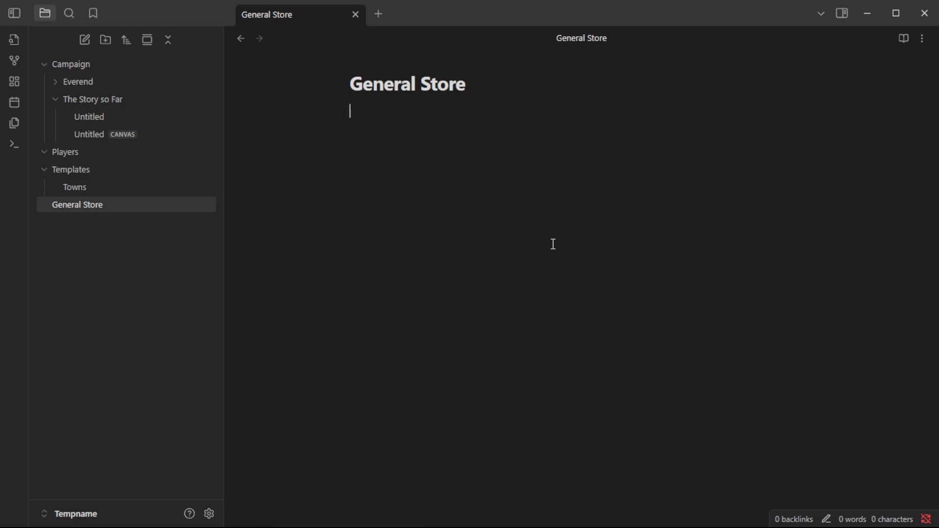
# - Reopen the canvas in The Story so Far and look over the whole flow of linked cards
pyautogui.click(116, 136)
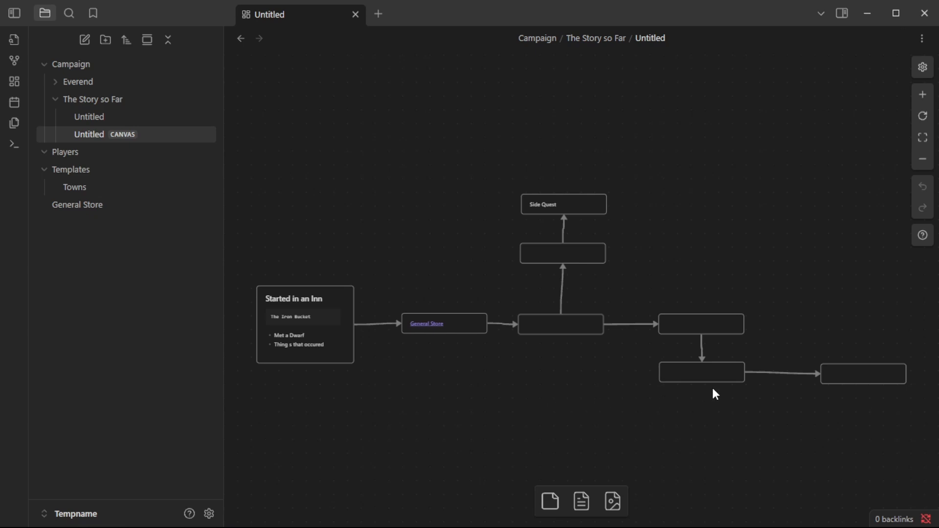
pyautogui.hscroll(-3, 826, 338)
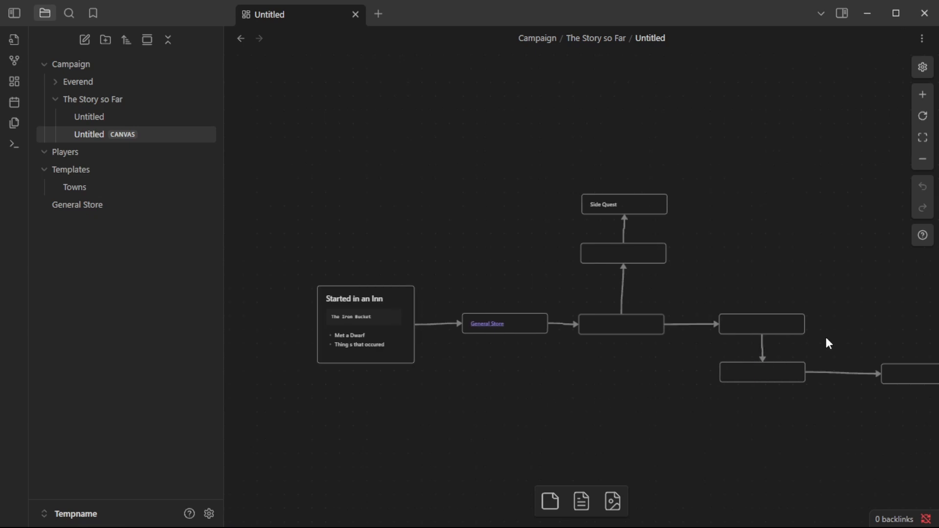
pyautogui.hscroll(3, 826, 338)
pyautogui.hscroll(-2, 724, 352)
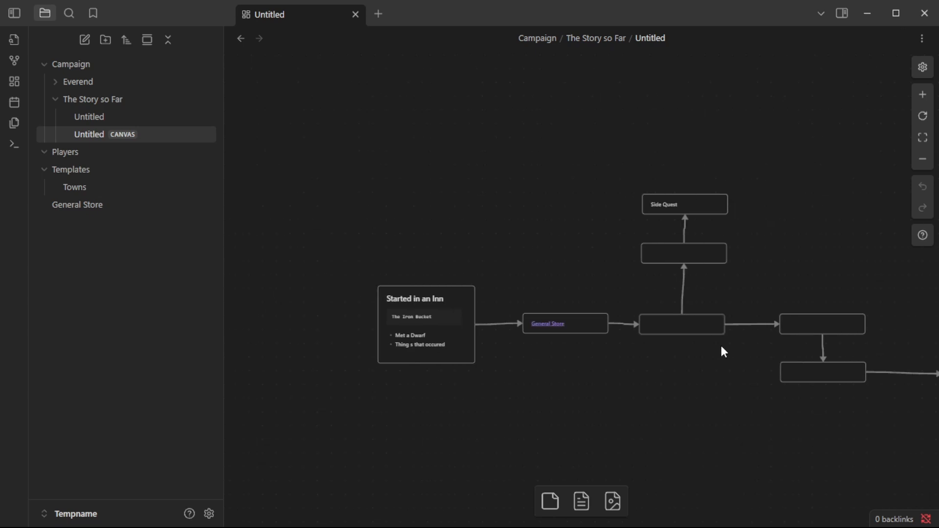
pyautogui.hscroll(3, 724, 352)
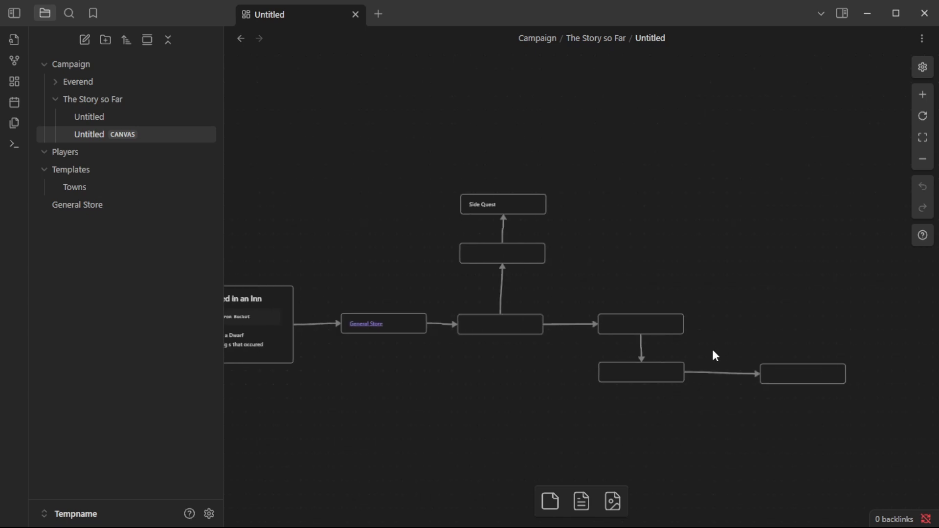
# - Create a new note in the Players folder and title it with the player's first name
pyautogui.click(103, 154)
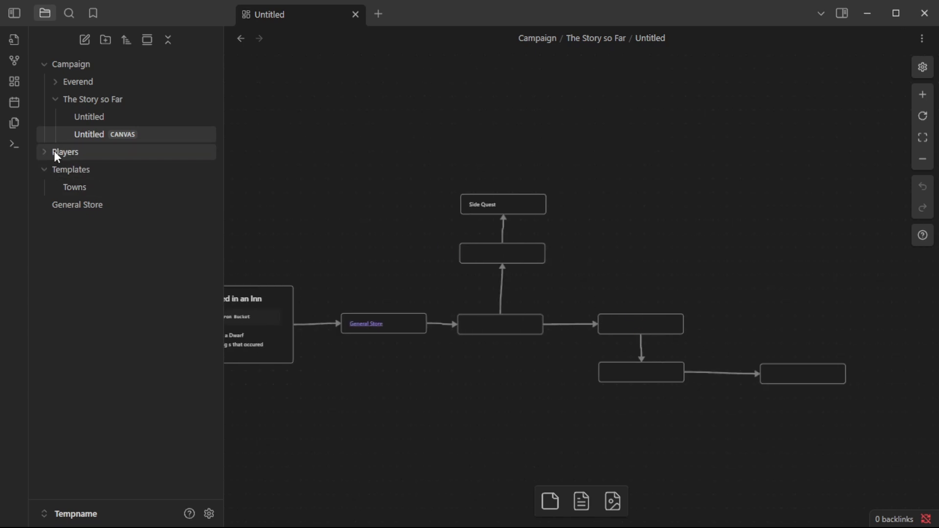
pyautogui.rightClick(72, 154)
pyautogui.click(121, 166)
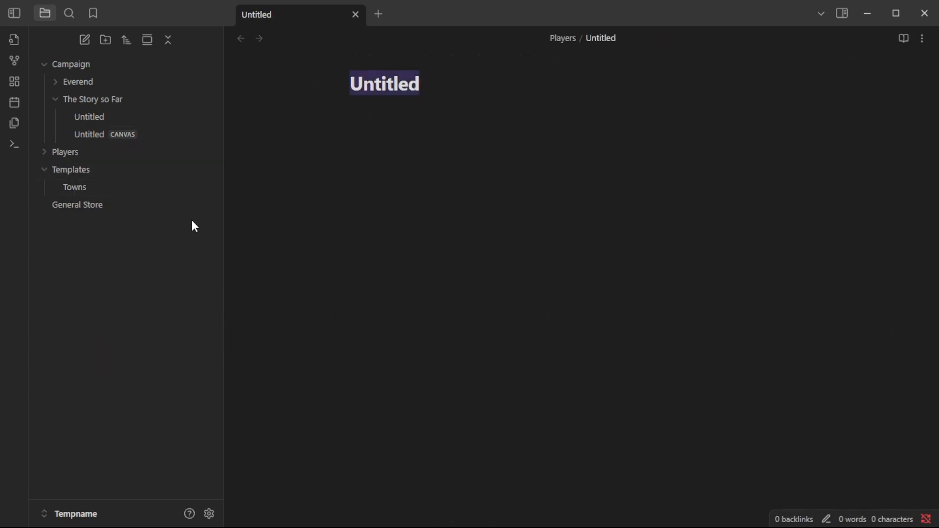
pyautogui.write('John')
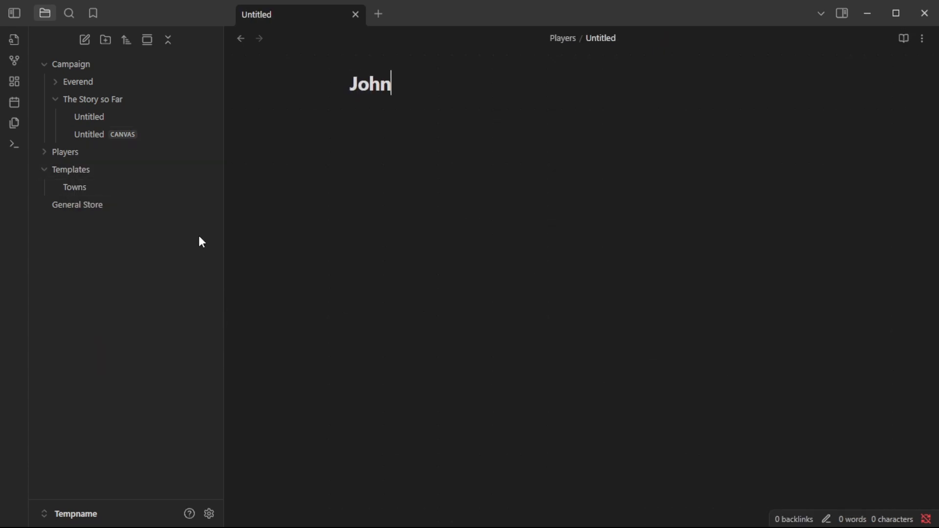
# - Confirm the player note's title, reopen the note from the Players folder and paste in the character's banner image
pyautogui.press('Return')
pyautogui.click(107, 143)
pyautogui.click(96, 152)
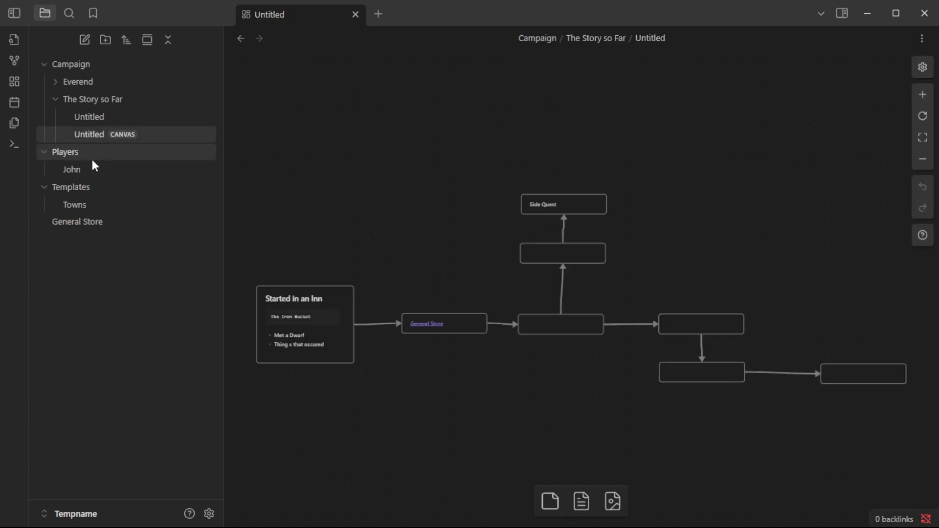
pyautogui.click(90, 169)
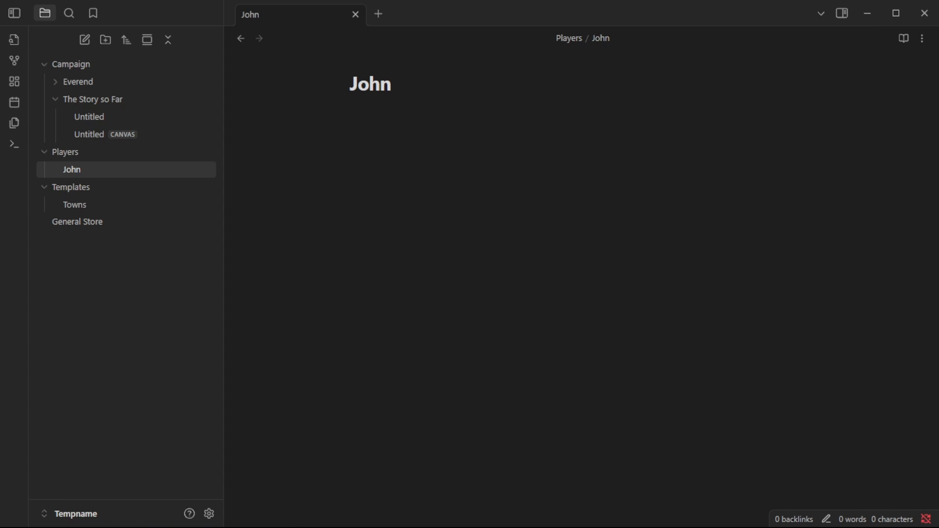
pyautogui.click(469, 303)
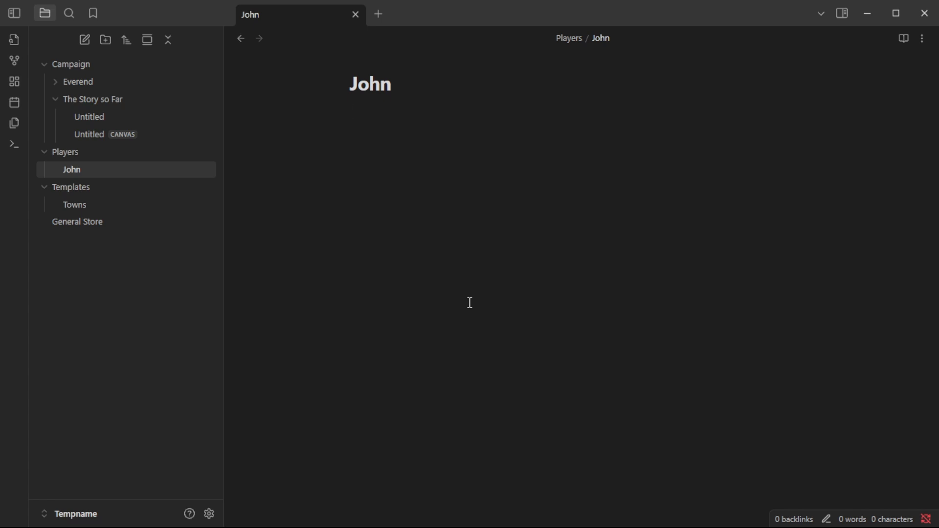
pyautogui.hotkey('ctrl', 'v')
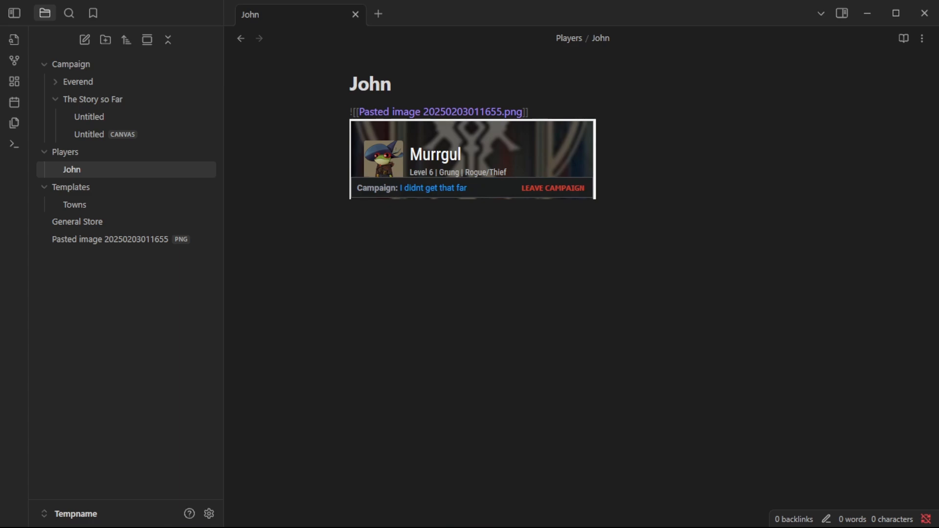
# - Paste the character sheet screenshot with ability scores, saving throws and skills below the banner image in the player's note
pyautogui.click(666, 402)
pyautogui.write('![[Pasted image 20250203011732.png]]')
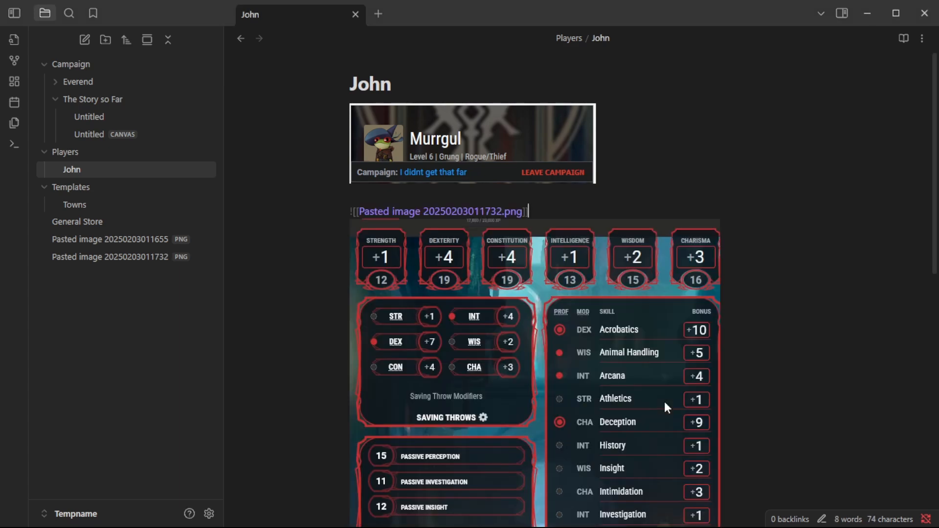
pyautogui.scroll(-10, 829, 377)
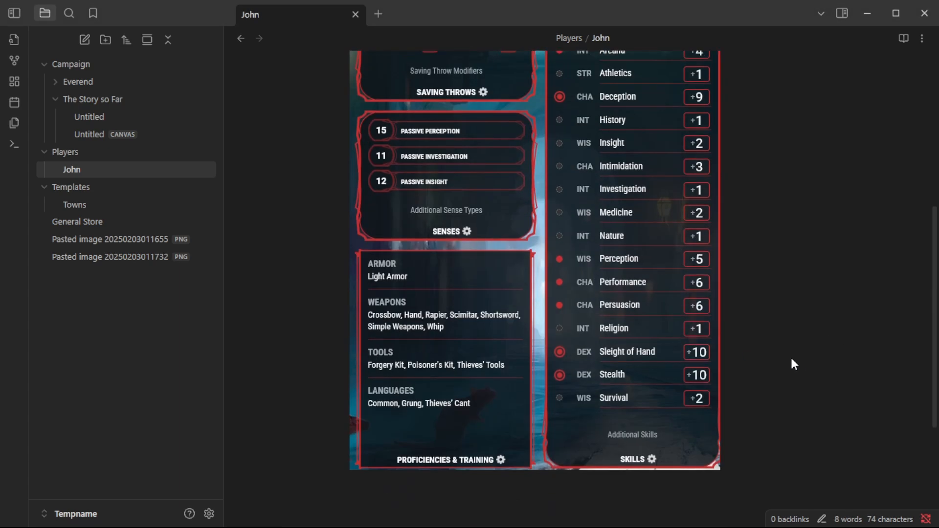
pyautogui.scroll(6, 753, 423)
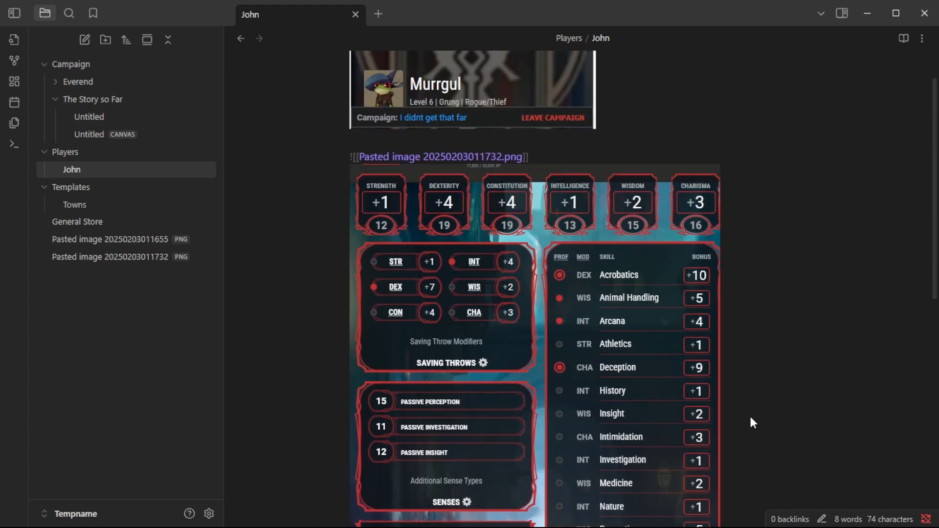
pyautogui.scroll(-6, 749, 415)
pyautogui.scroll(6, 762, 425)
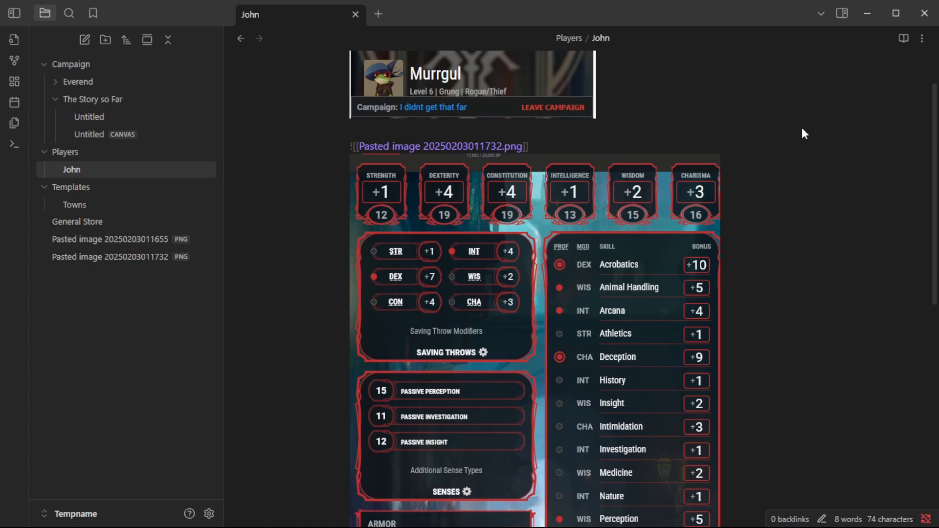
# - View the canvas and the untitled note in The Story so Far folder
pyautogui.click(105, 135)
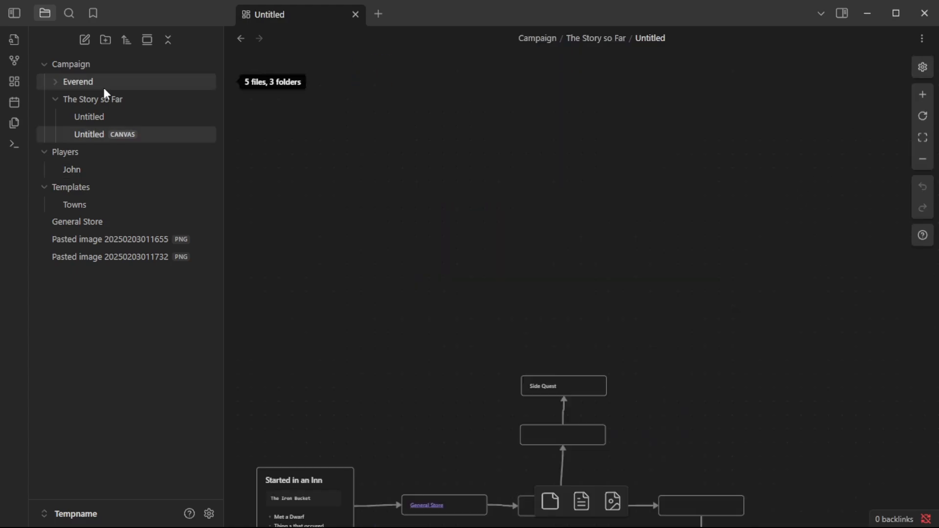
pyautogui.click(107, 122)
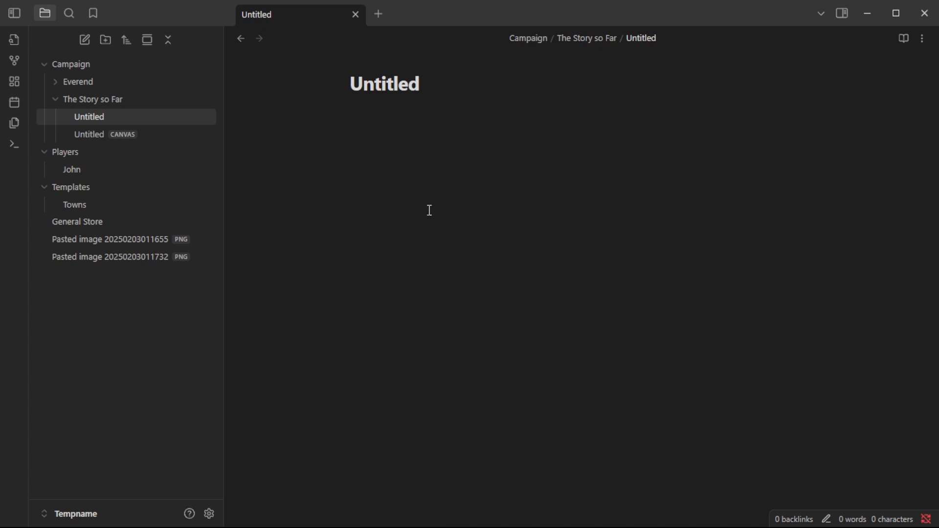
pyautogui.rightClick(112, 99)
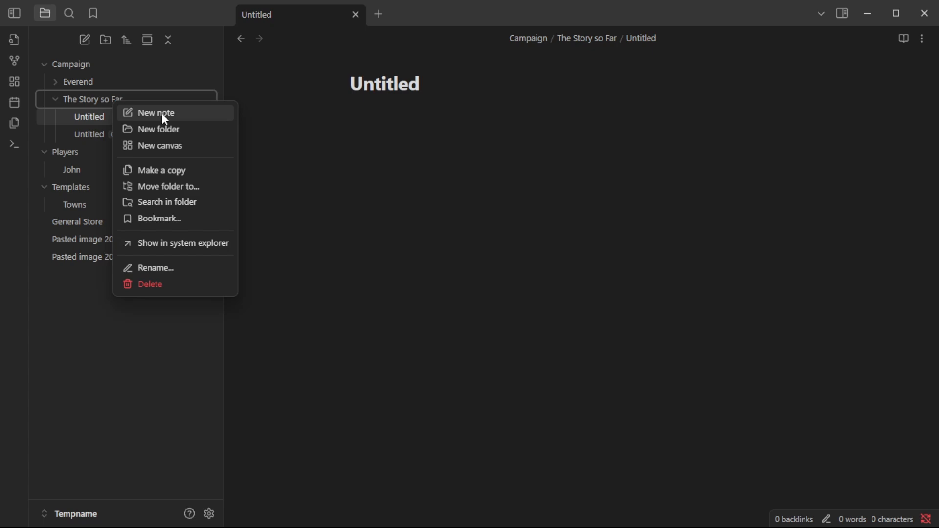
pyautogui.click(502, 238)
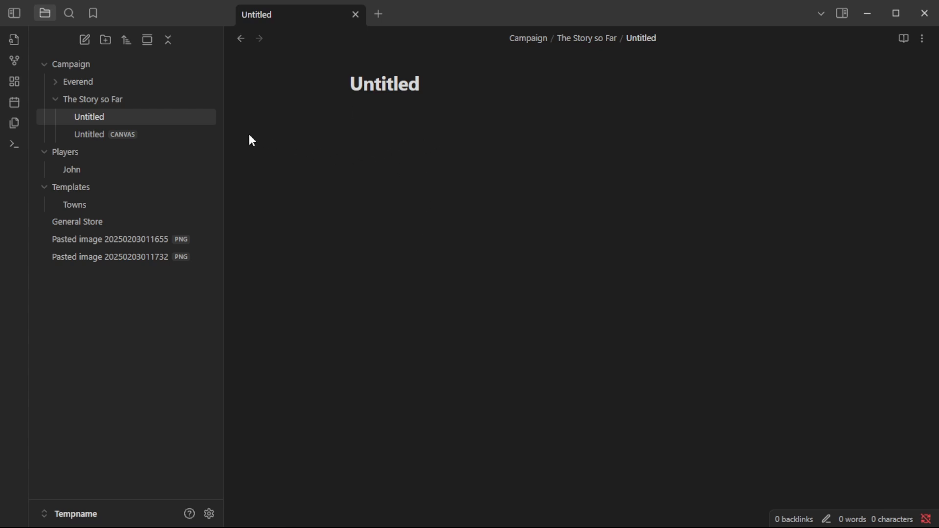
pyautogui.click(122, 83)
pyautogui.click(120, 83)
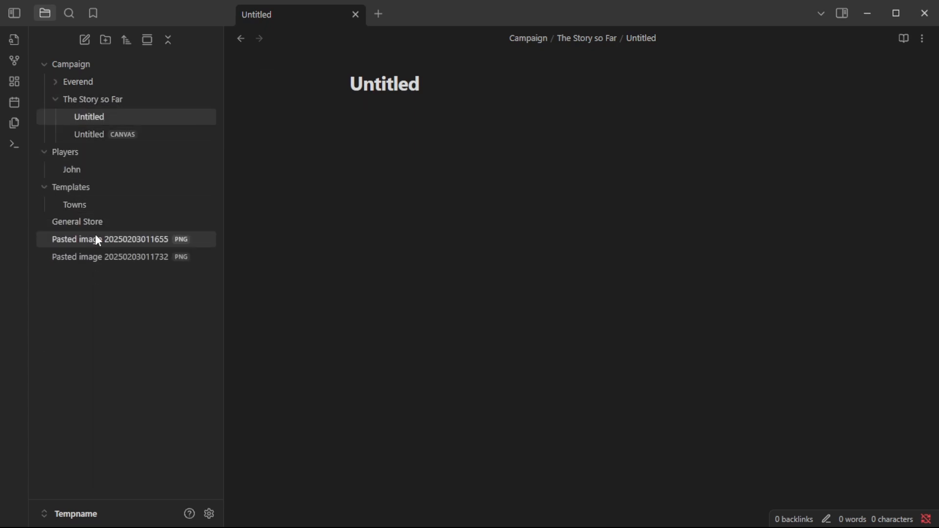
# - Review the Towns template down to its Important Locations section and collapse all folders in the file list
pyautogui.click(101, 205)
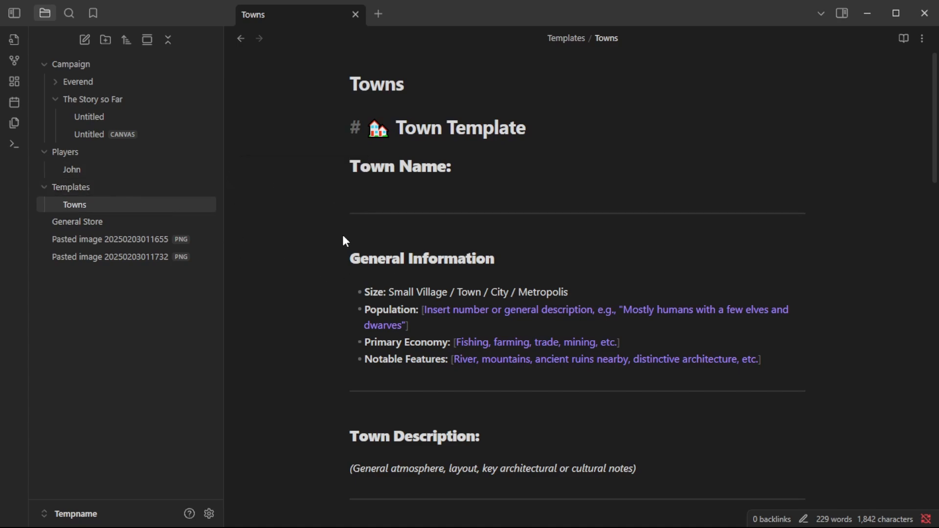
pyautogui.scroll(-12, 420, 267)
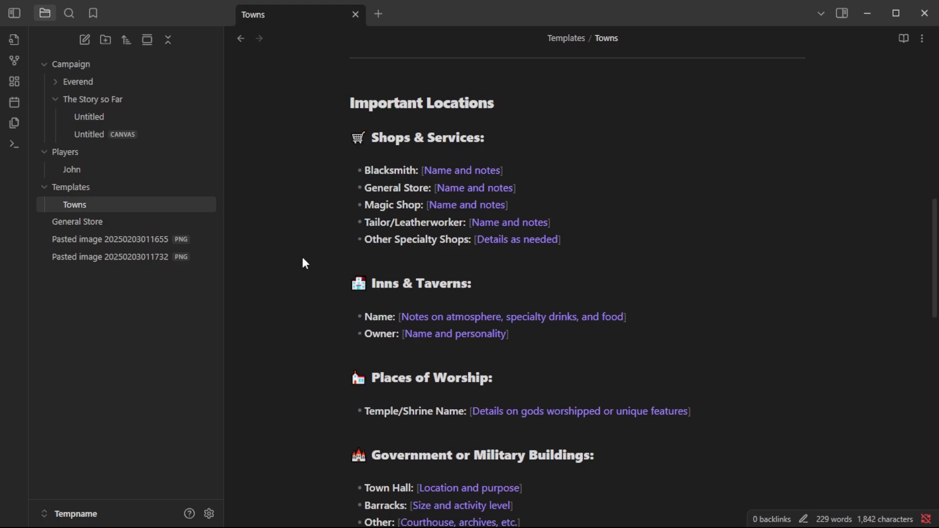
pyautogui.click(117, 98)
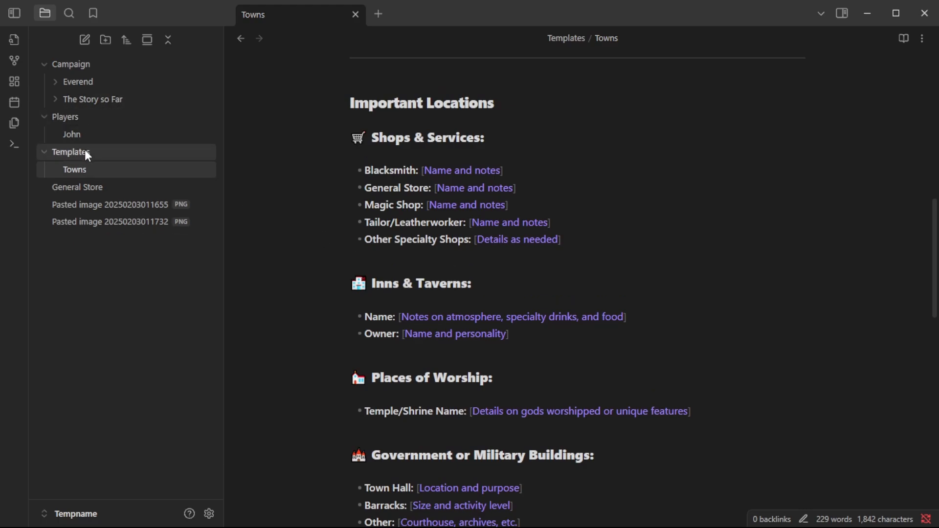
pyautogui.click(85, 151)
pyautogui.click(84, 120)
pyautogui.click(90, 69)
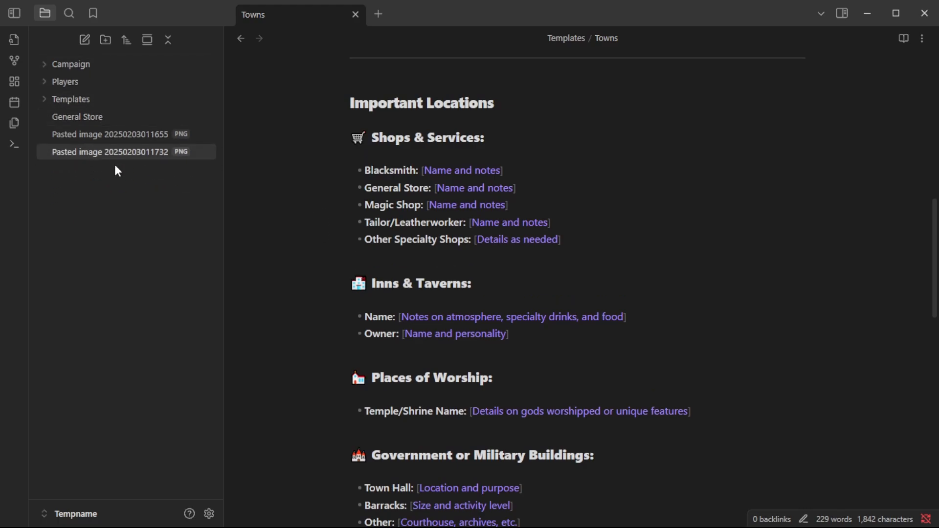
# - Look through the Campaign and Everend folder tree and review the character sheet images in the player's note
pyautogui.click(83, 80)
pyautogui.click(82, 82)
pyautogui.click(81, 64)
pyautogui.click(83, 84)
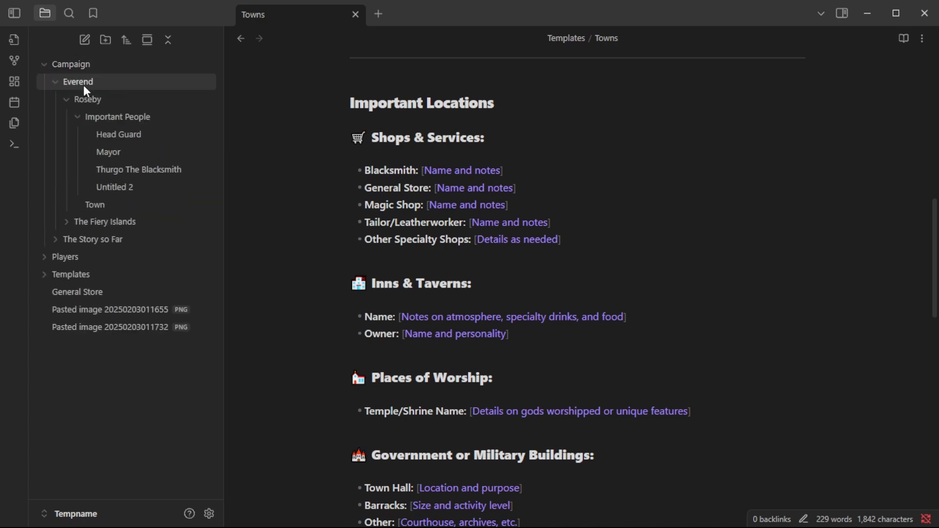
pyautogui.click(84, 66)
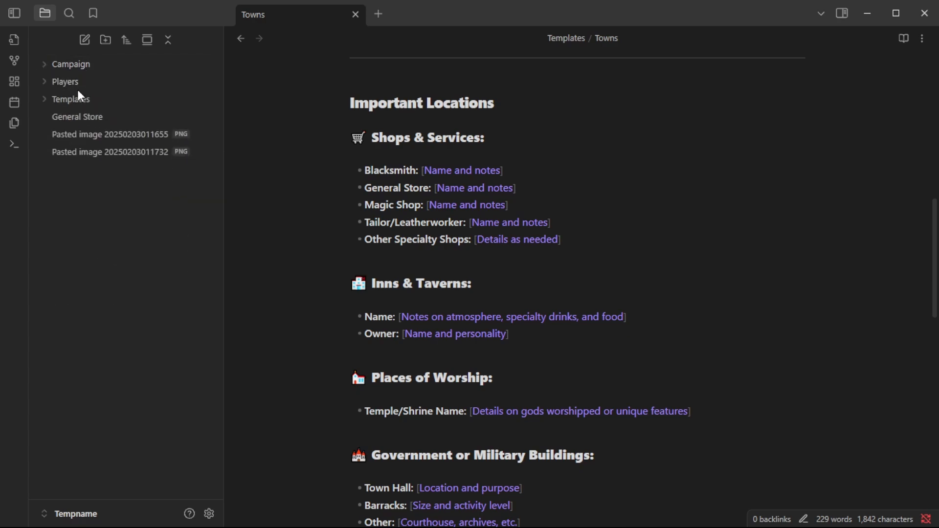
pyautogui.click(81, 83)
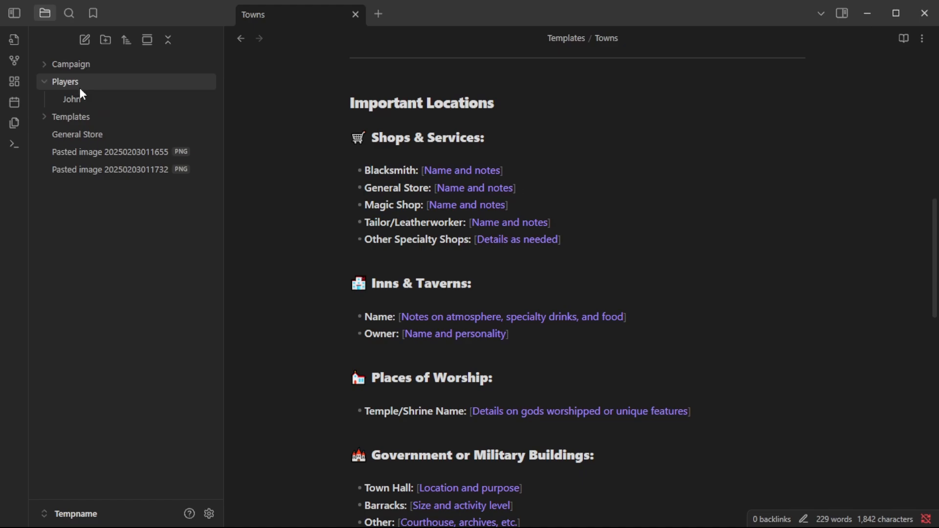
pyautogui.click(76, 96)
pyautogui.scroll(-5, 598, 291)
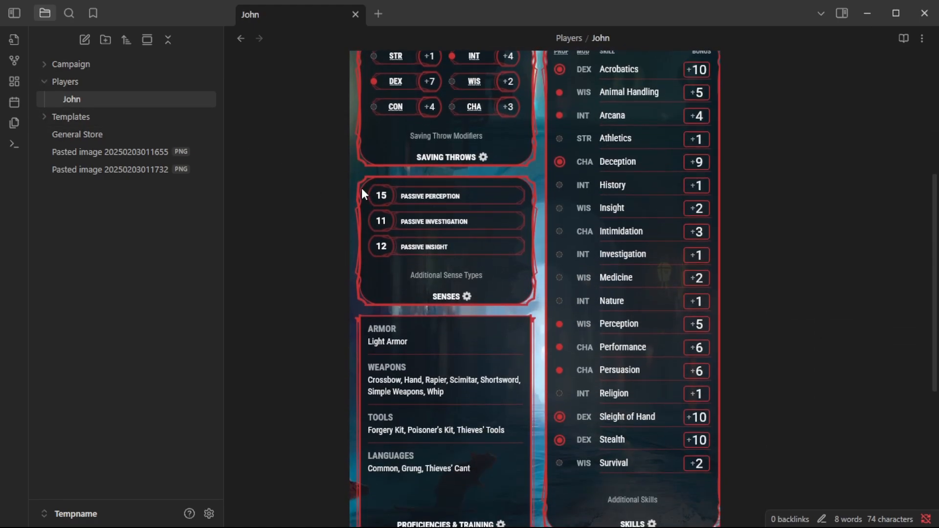
pyautogui.scroll(4, 448, 225)
pyautogui.scroll(2, 456, 248)
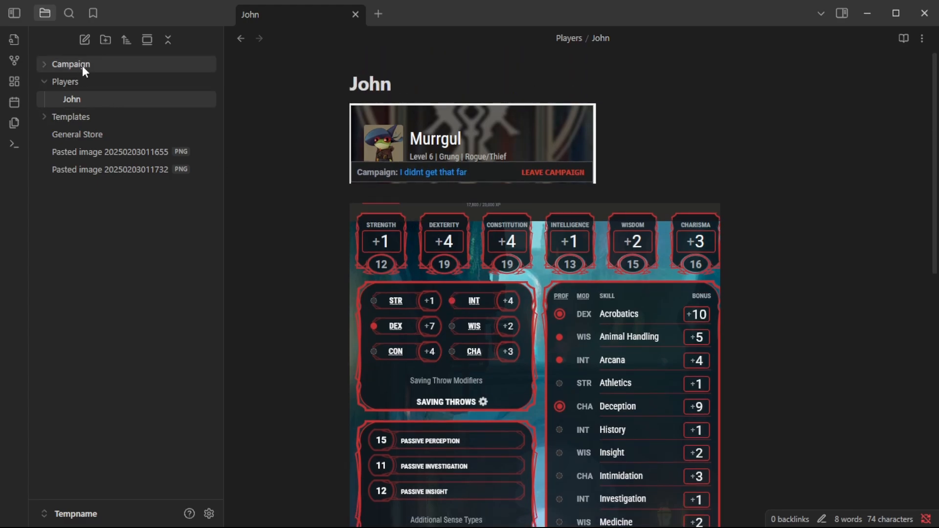
# - Collapse the Players folder and open the canvas in Campaign's The Story so Far folder
pyautogui.click(82, 64)
pyautogui.click(94, 85)
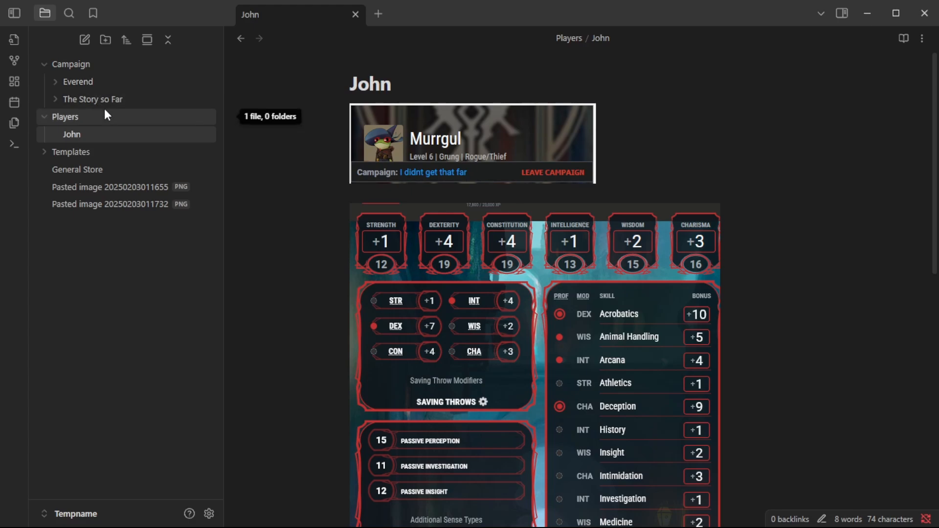
pyautogui.click(80, 118)
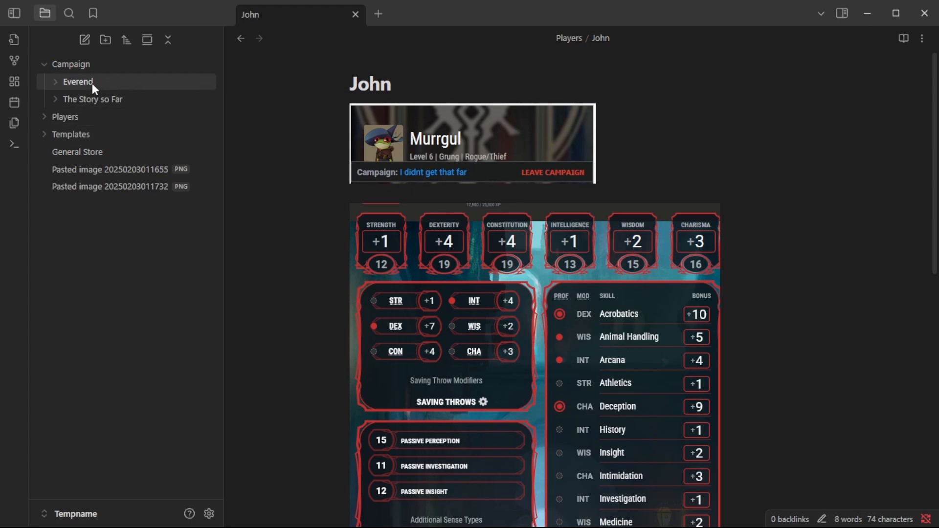
pyautogui.click(95, 98)
pyautogui.click(99, 131)
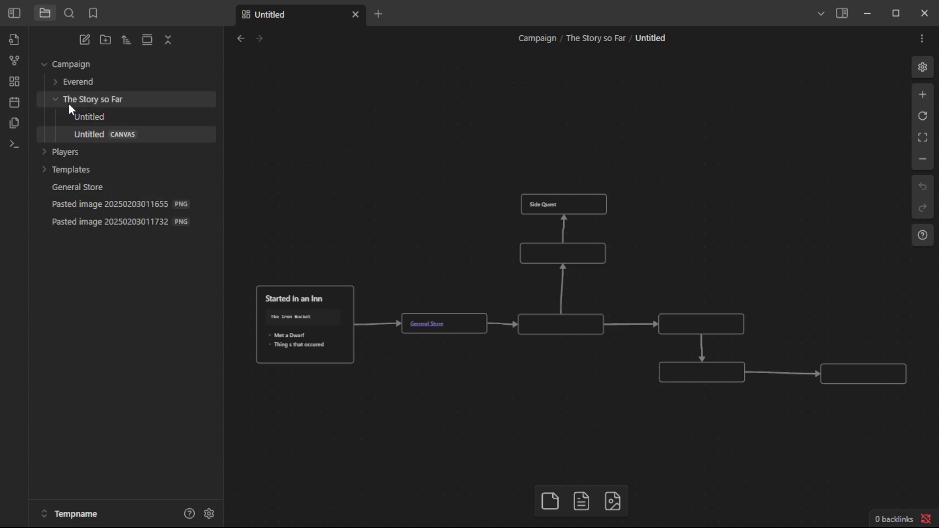
# - Open the untitled note in The Story so Far and add the tag "#Bandits" followed by a new line
pyautogui.click(106, 99)
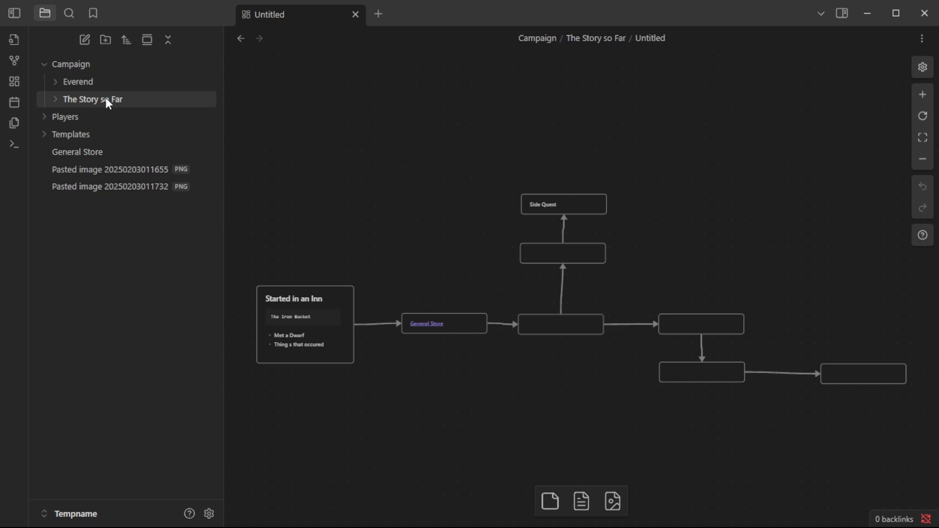
pyautogui.click(105, 99)
pyautogui.click(102, 115)
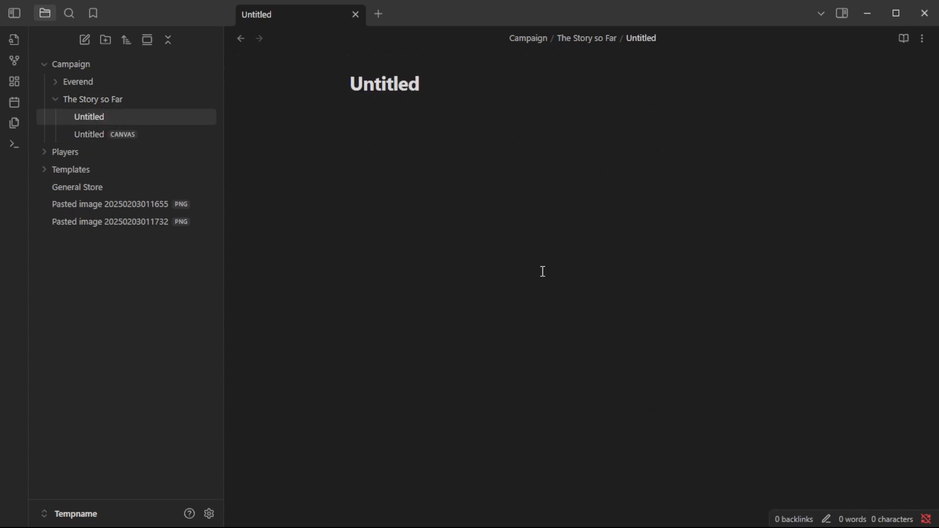
pyautogui.write('##')
pyautogui.press('BackSpace')
pyautogui.write('Bandits')
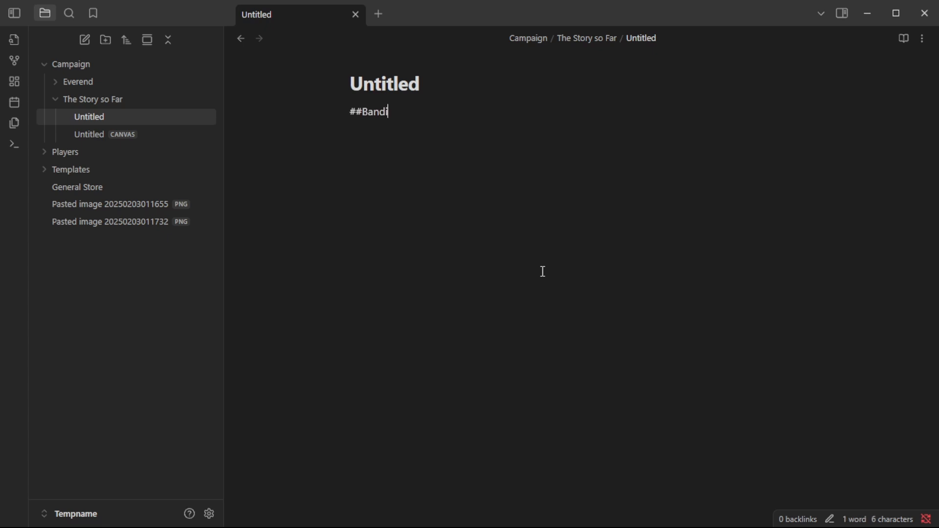
pyautogui.press('Return')
pyautogui.press('Return')
pyautogui.press('BackSpace')
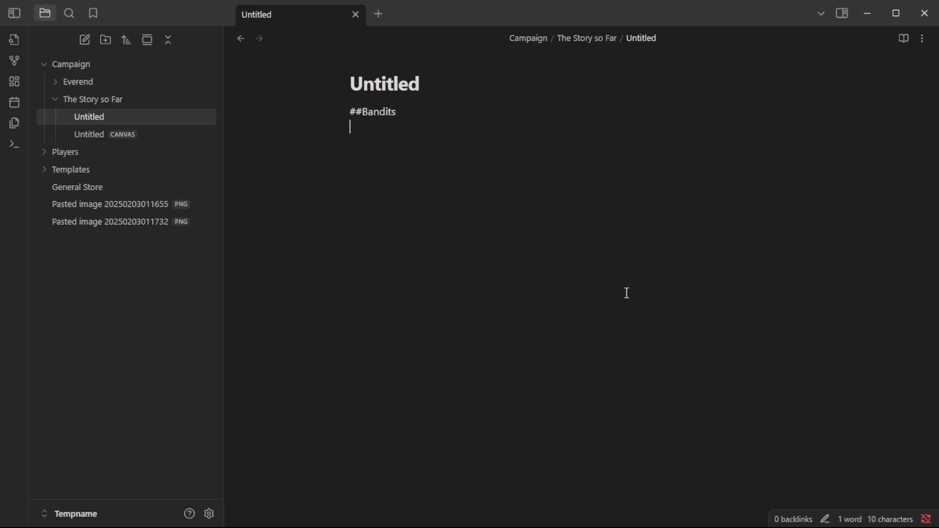
pyautogui.press('BackSpace')
pyautogui.click(456, 171)
pyautogui.press('Return')
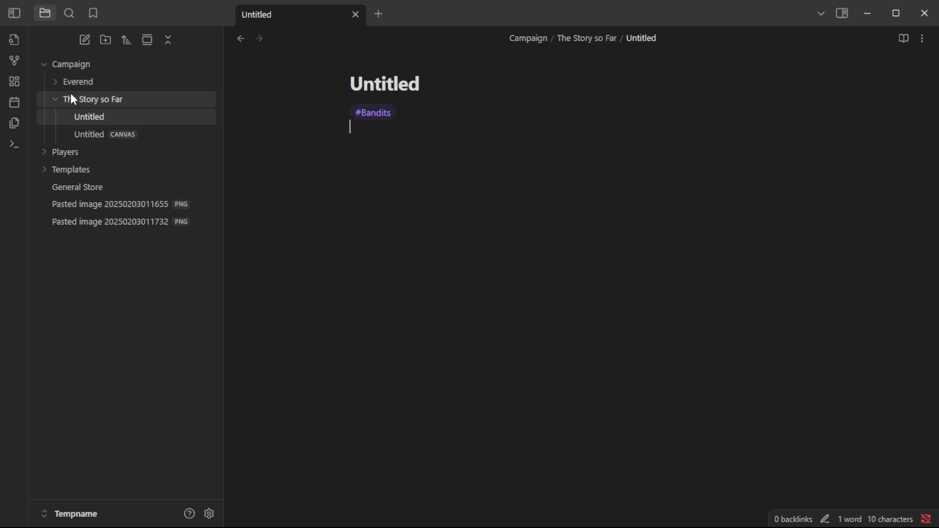
# - Open the Town note in Campaign's Everend/Roseby folder
pyautogui.click(82, 82)
pyautogui.click(114, 103)
pyautogui.click(115, 104)
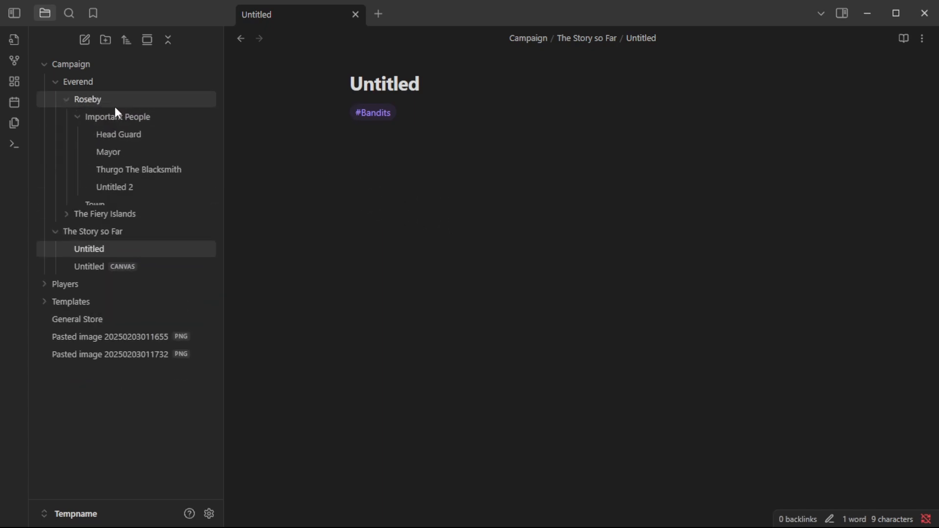
pyautogui.click(113, 207)
pyautogui.click(633, 162)
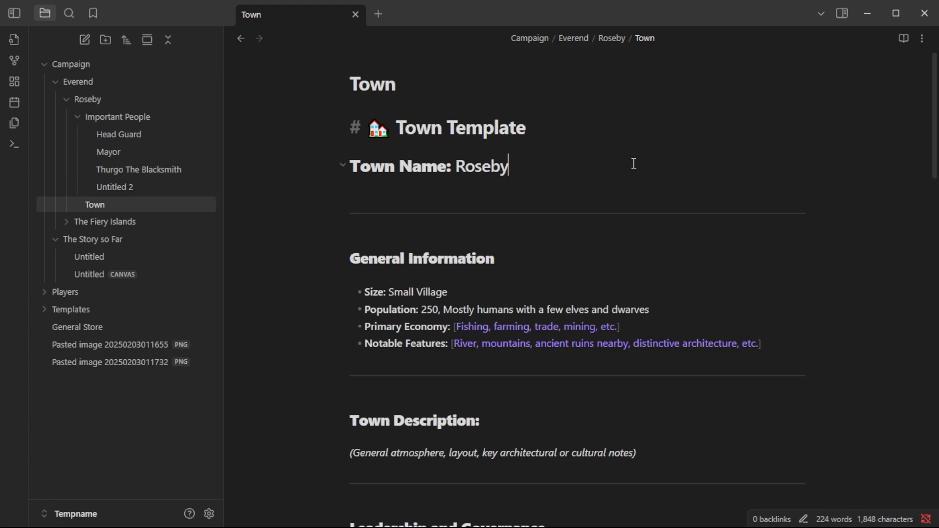
# - Add the line "#bandits are raiding often" under the Current Events prompt in Roseby's Town note
pyautogui.scroll(-15, 603, 207)
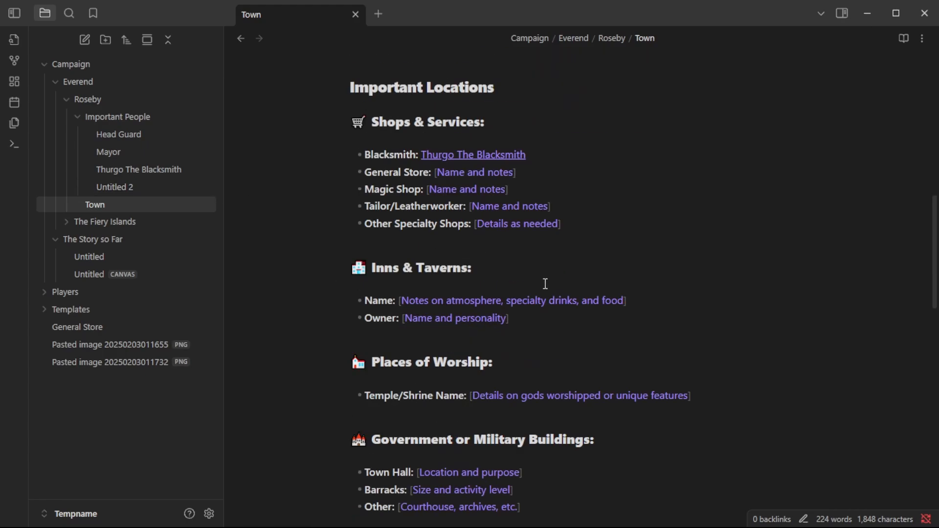
pyautogui.scroll(-12, 532, 298)
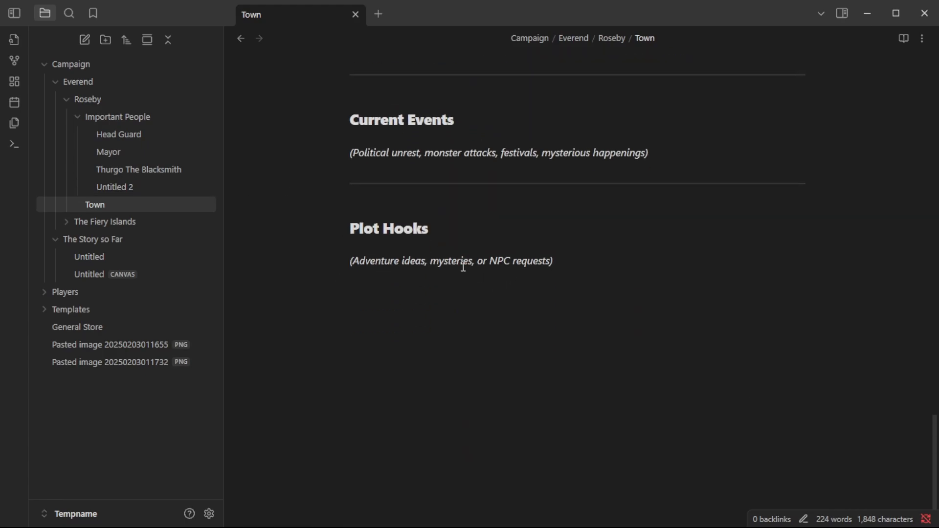
pyautogui.click(695, 151)
pyautogui.press('Return')
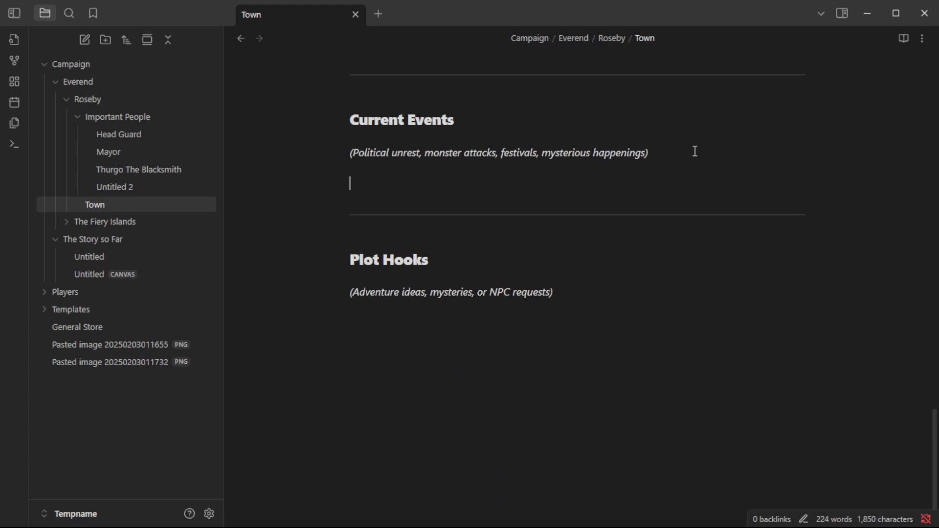
pyautogui.write('#bandits are raiding often')
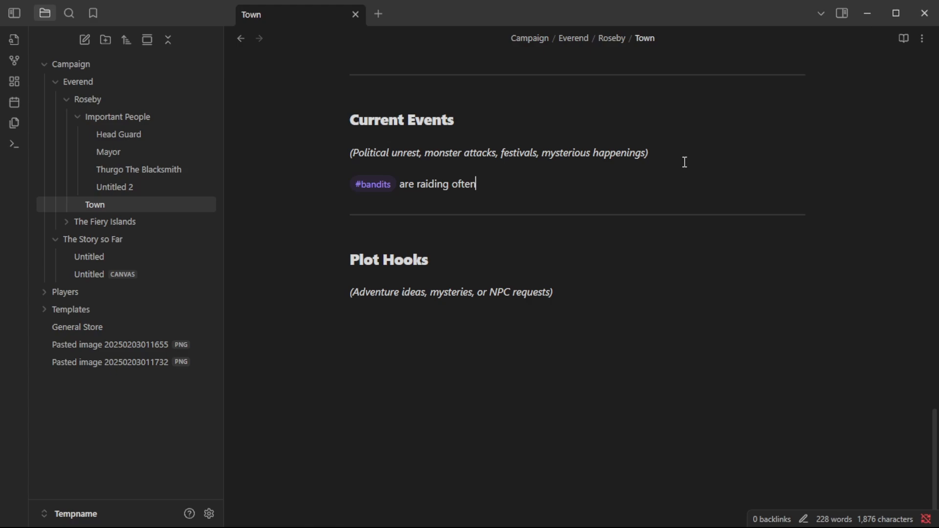
pyautogui.click(627, 413)
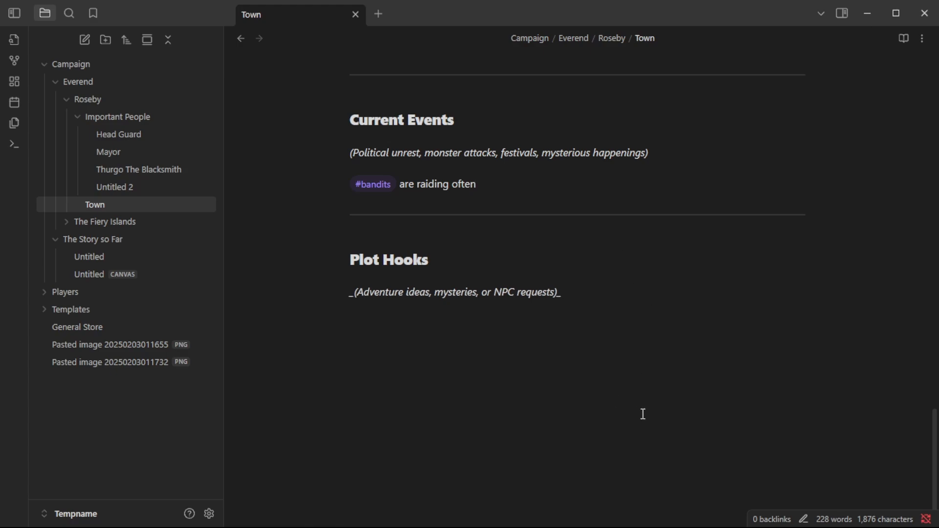
# - Search the Town note and the whole vault for "bandit", opening the matches in the untitled note and Town
pyautogui.hotkey('ctrl', 'f')
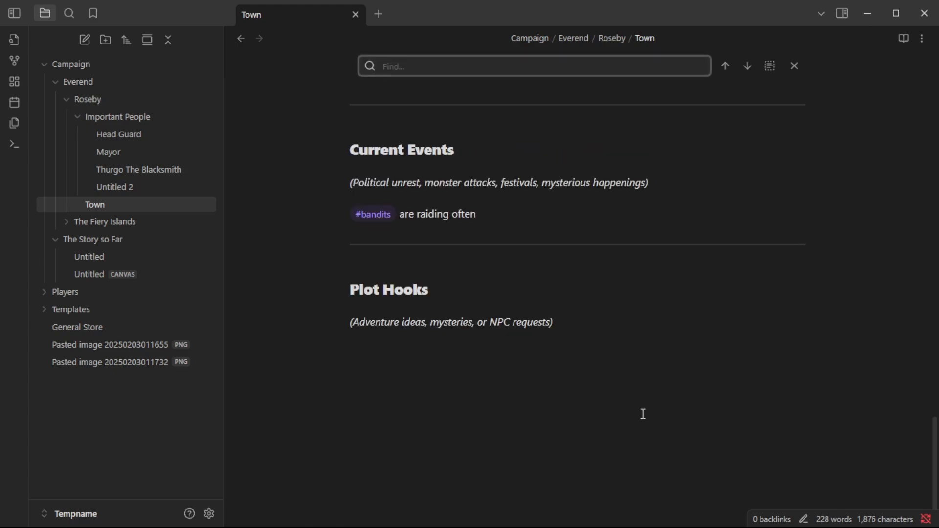
pyautogui.write('bandit')
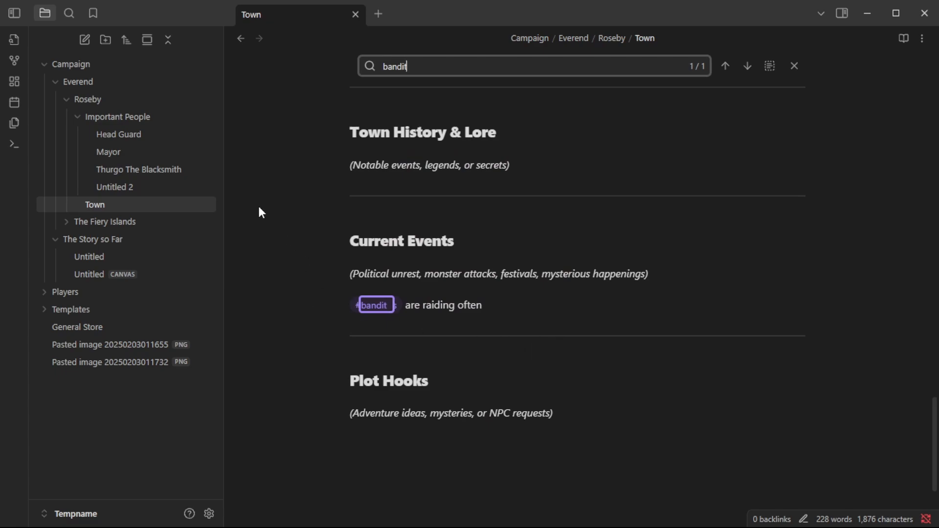
pyautogui.click(64, 10)
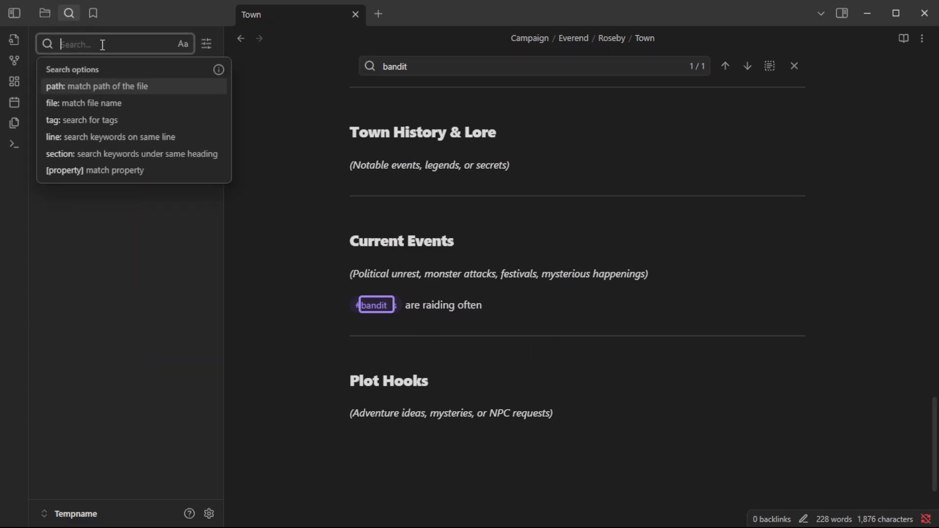
pyautogui.write('bandit')
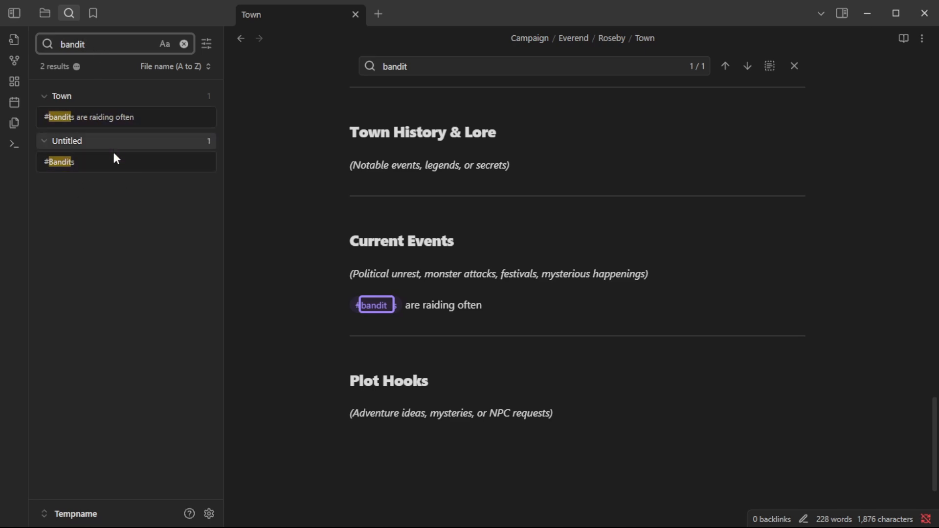
pyautogui.click(118, 164)
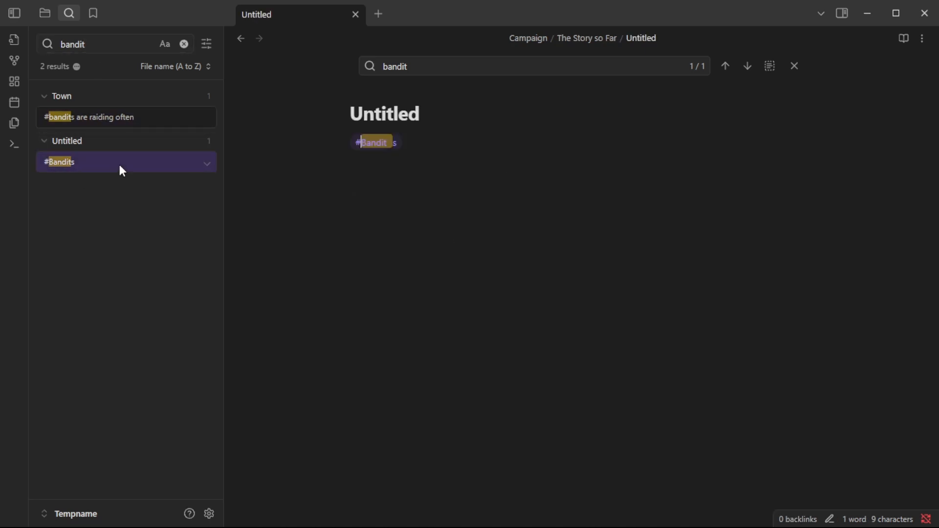
pyautogui.click(126, 123)
# - Clear the vault search and return to the file list
pyautogui.click(183, 45)
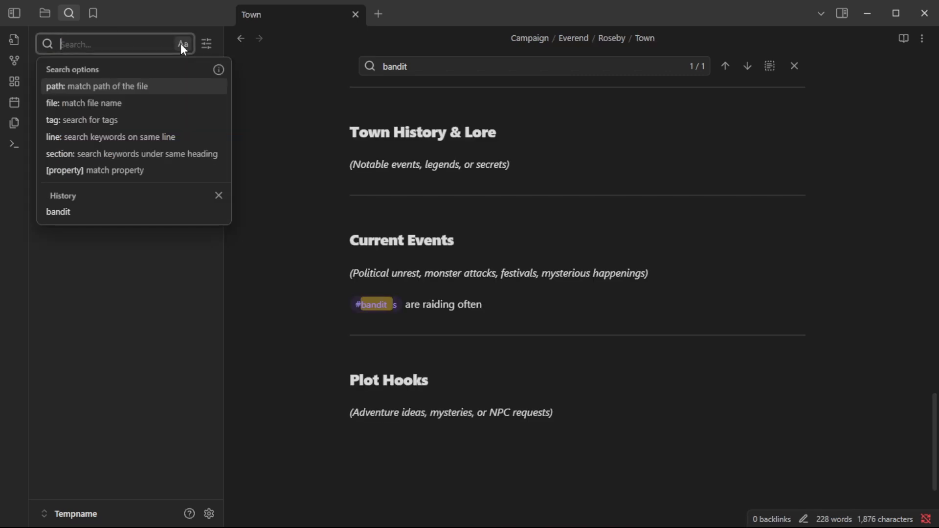
pyautogui.click(284, 229)
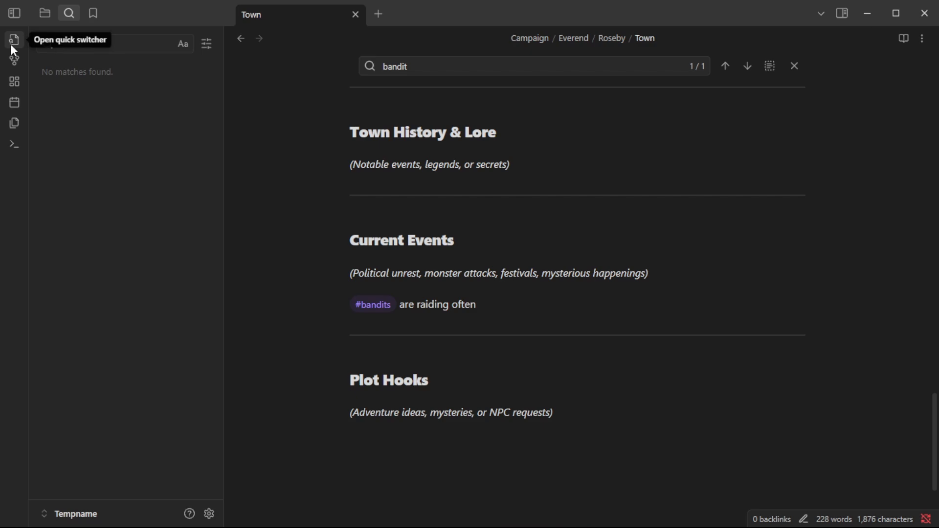
pyautogui.click(45, 13)
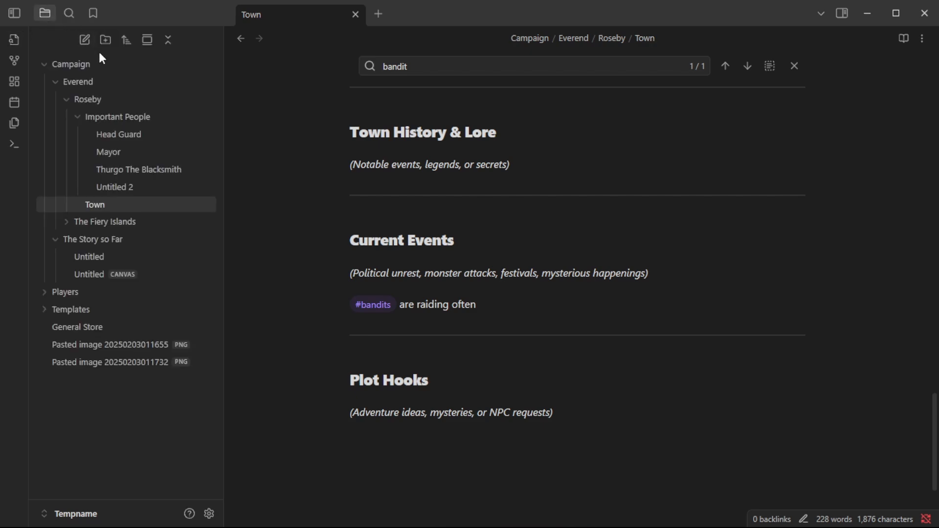